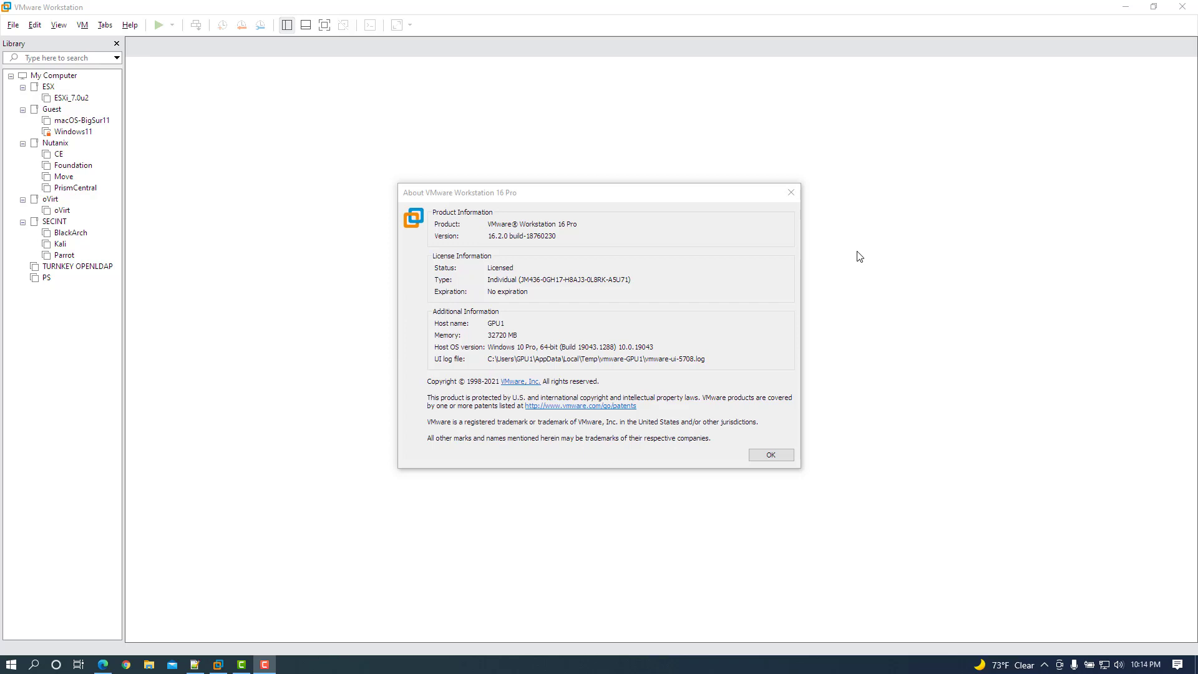
Dismiss the About VMware Workstation 16 Pro box showing licensed version 16.2.0.
left_click(771, 455)
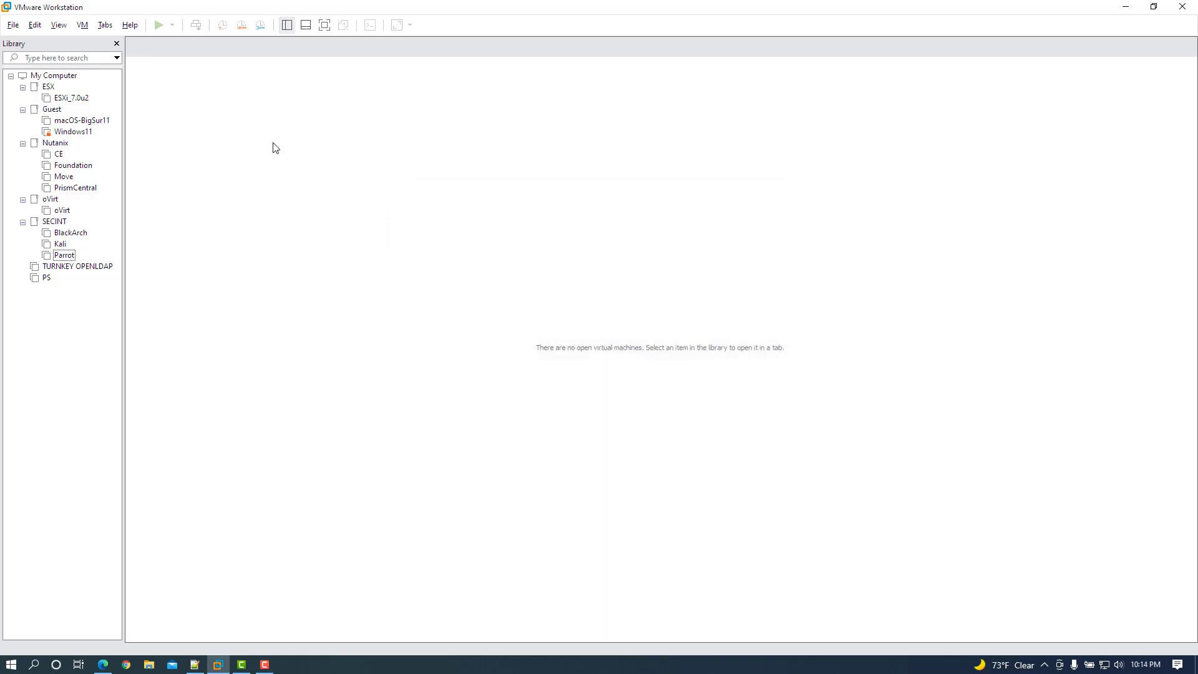
left_click(35, 25)
left_click(52, 101)
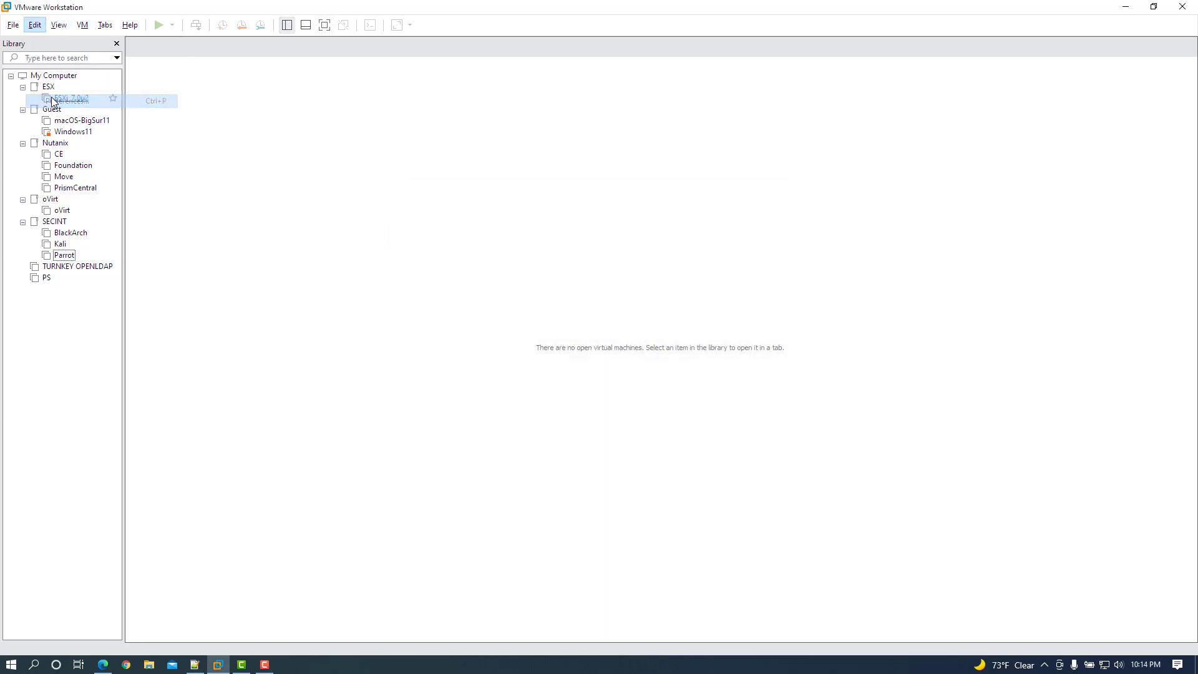
left_click(467, 230)
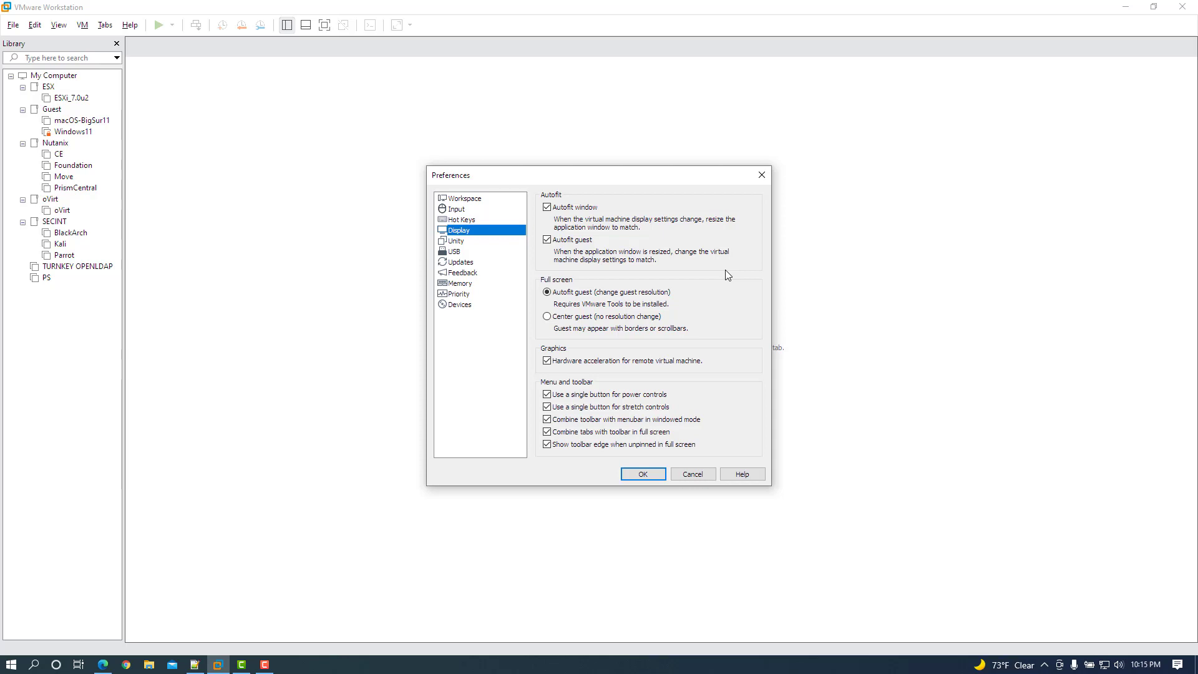
left_click(652, 474)
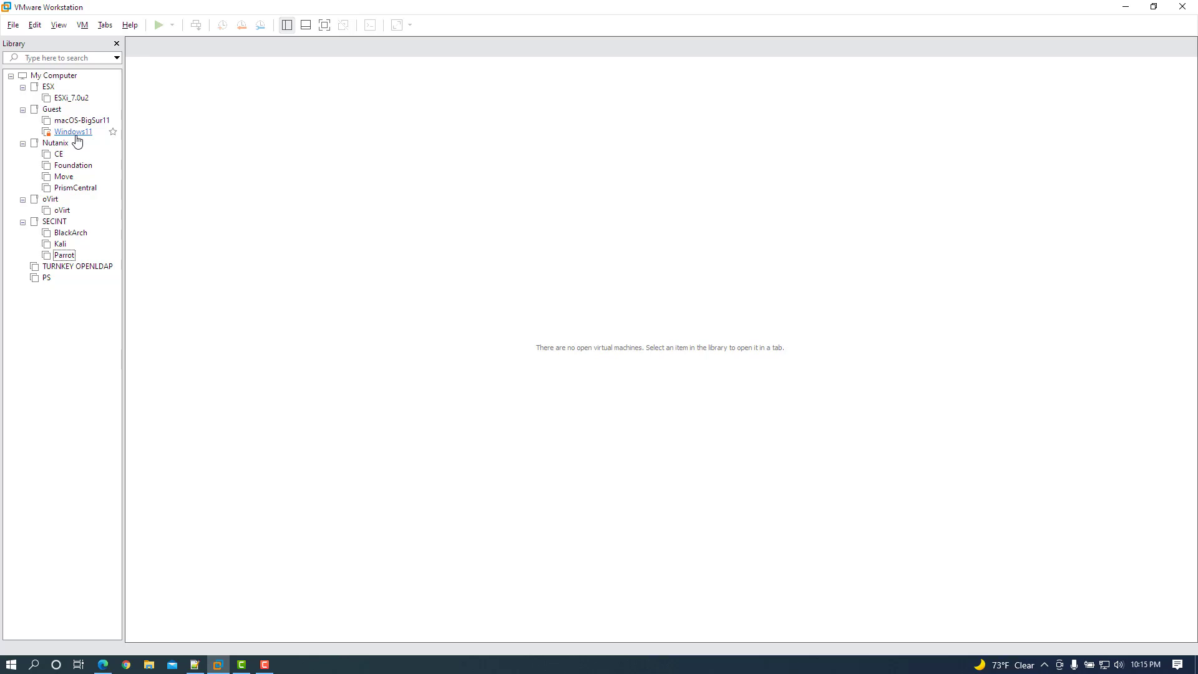
left_click(14, 26)
Start a Typical new VM, installing the OS later, with Windows 10 and later x64 as guest.
left_click(24, 41)
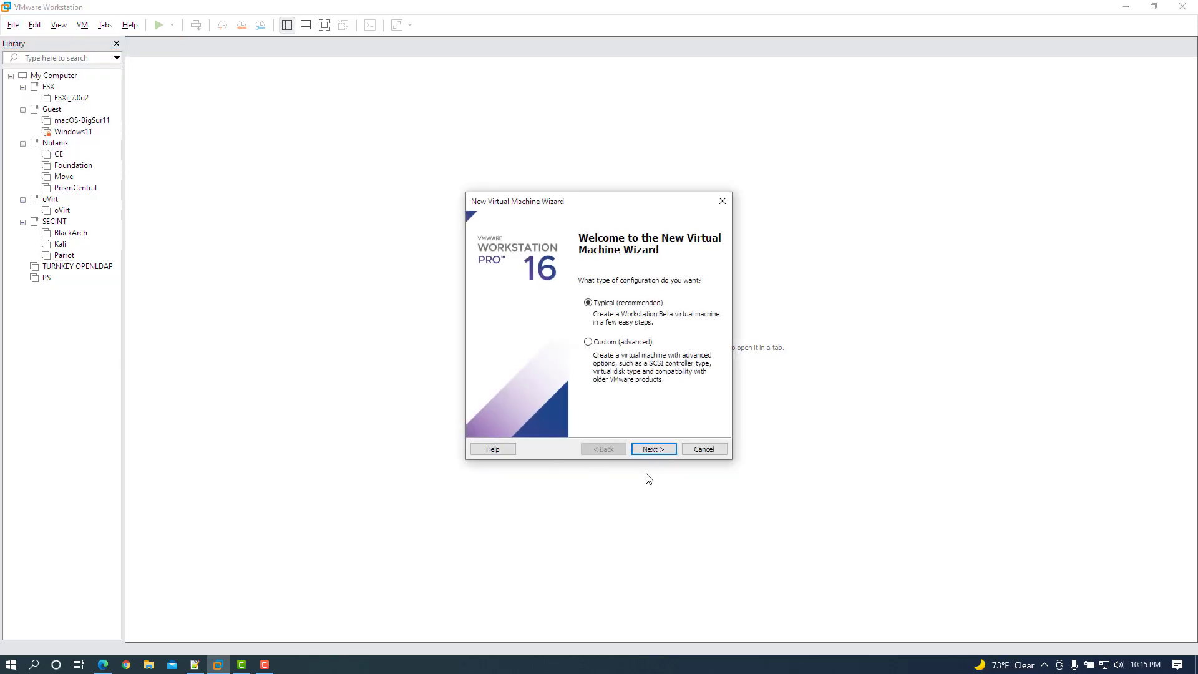
left_click(664, 451)
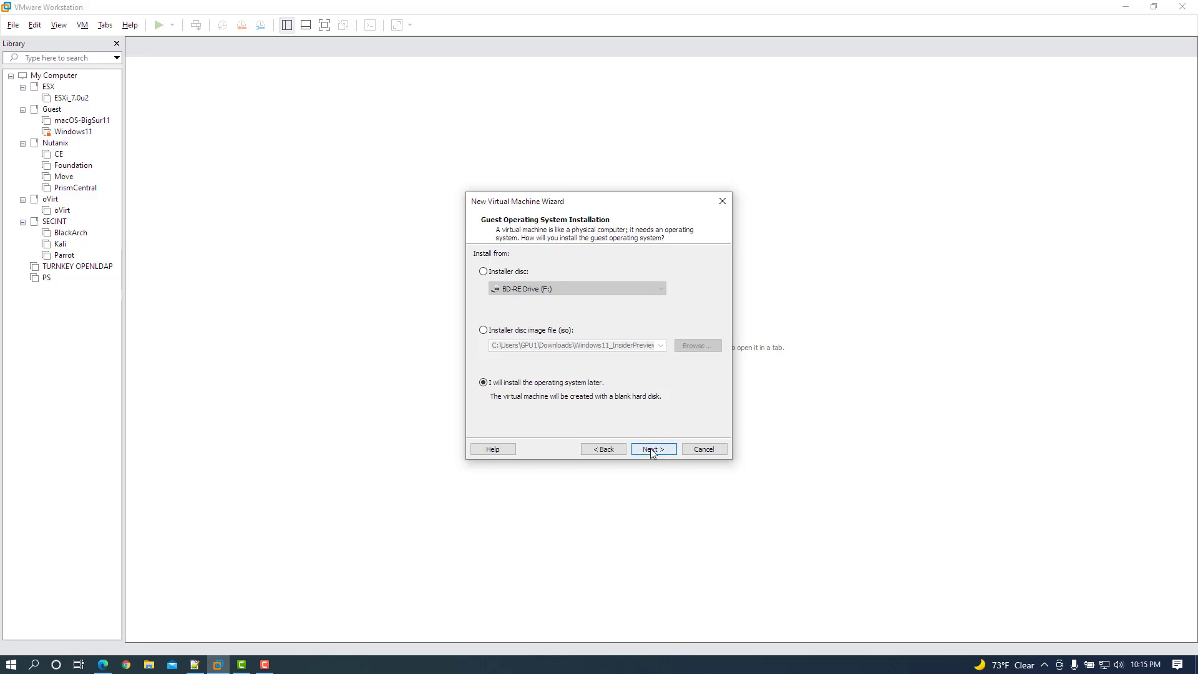
left_click(651, 451)
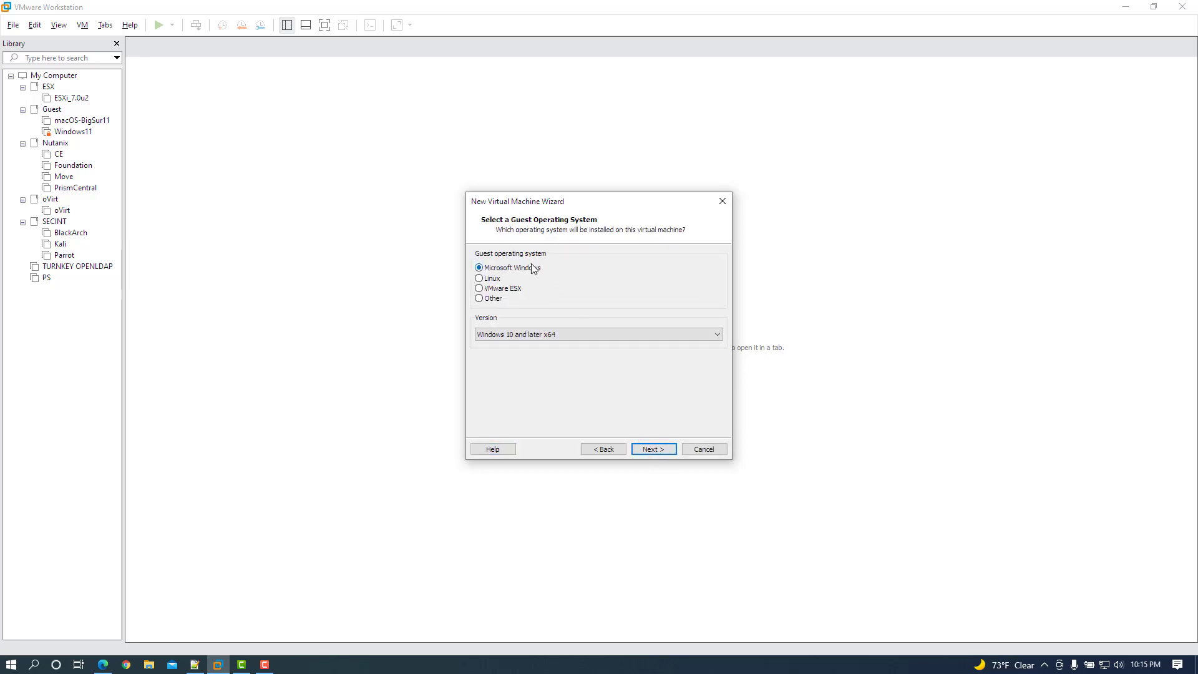
left_click(532, 335)
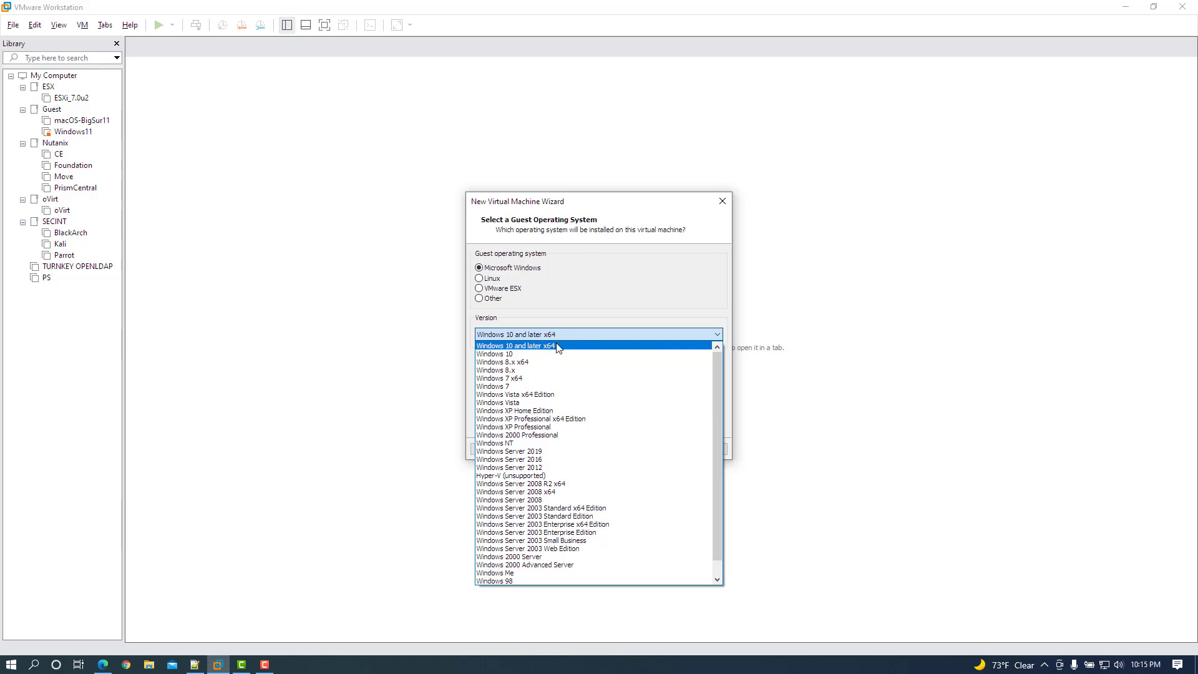
left_click(559, 348)
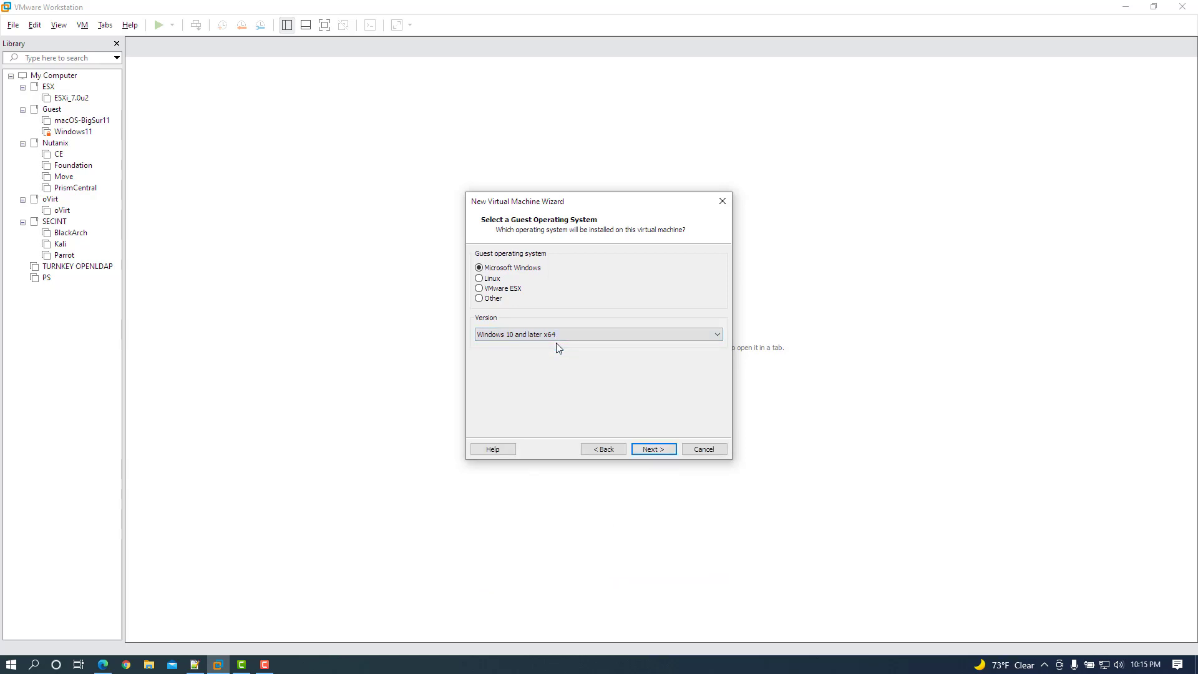
left_click(655, 449)
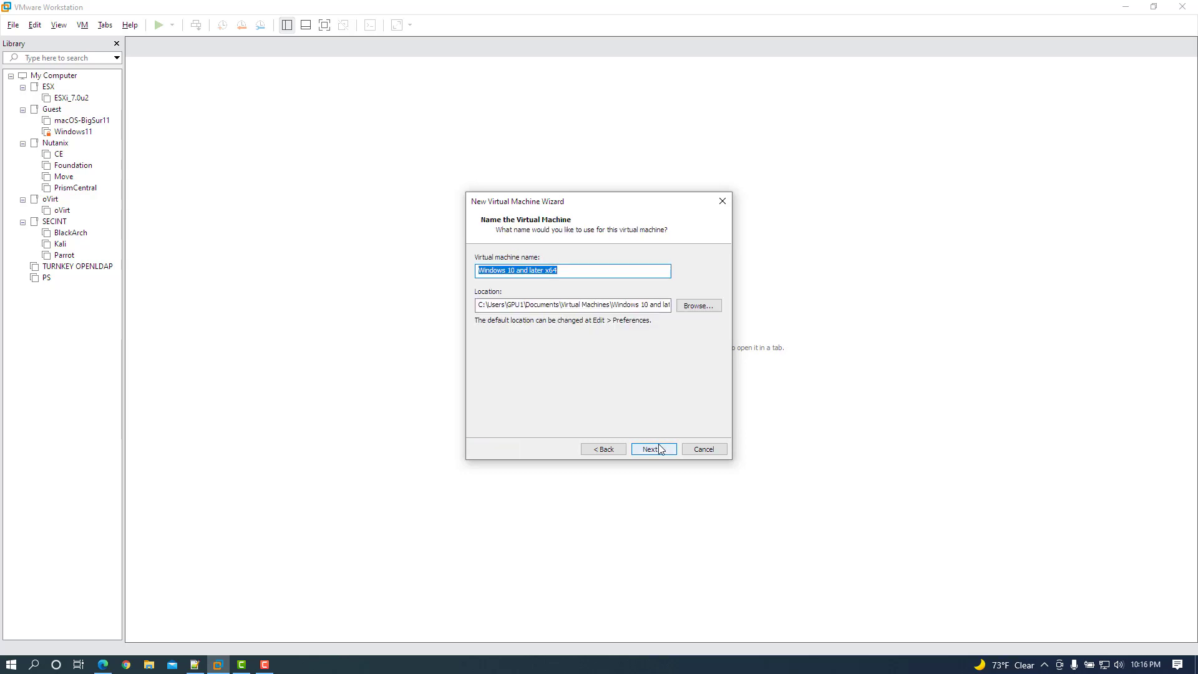
Name the VM WXI, give it an 80 GB single-file disk, and finish the wizard.
type("WXI")
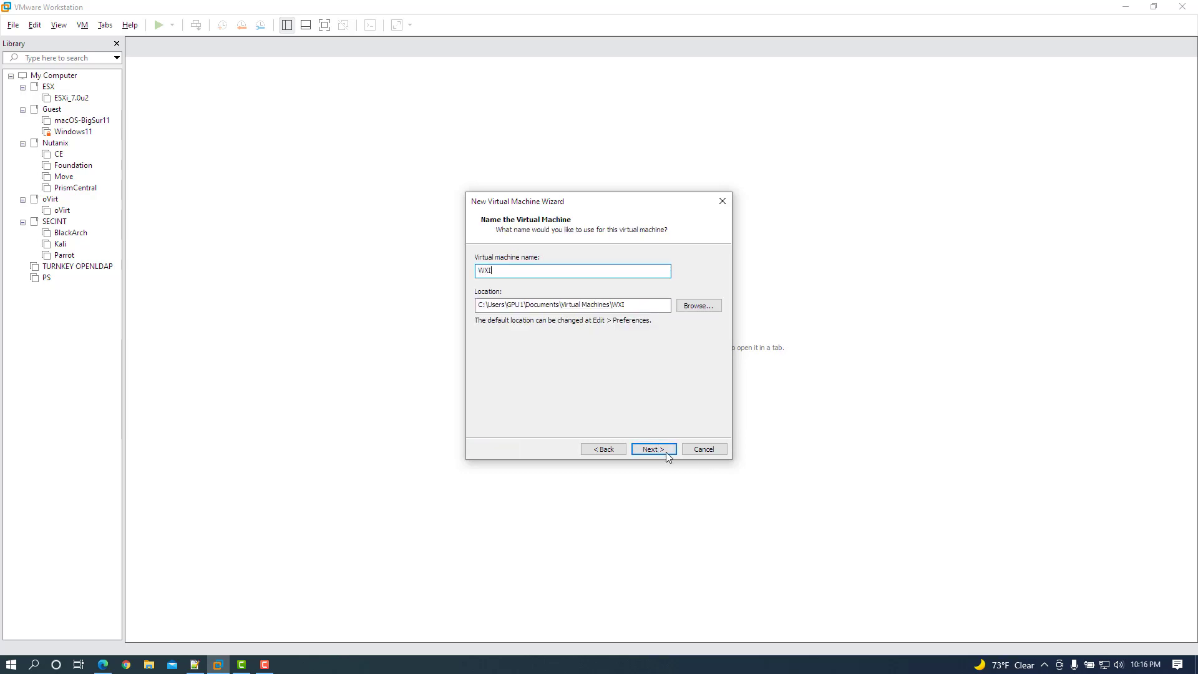
left_click(653, 450)
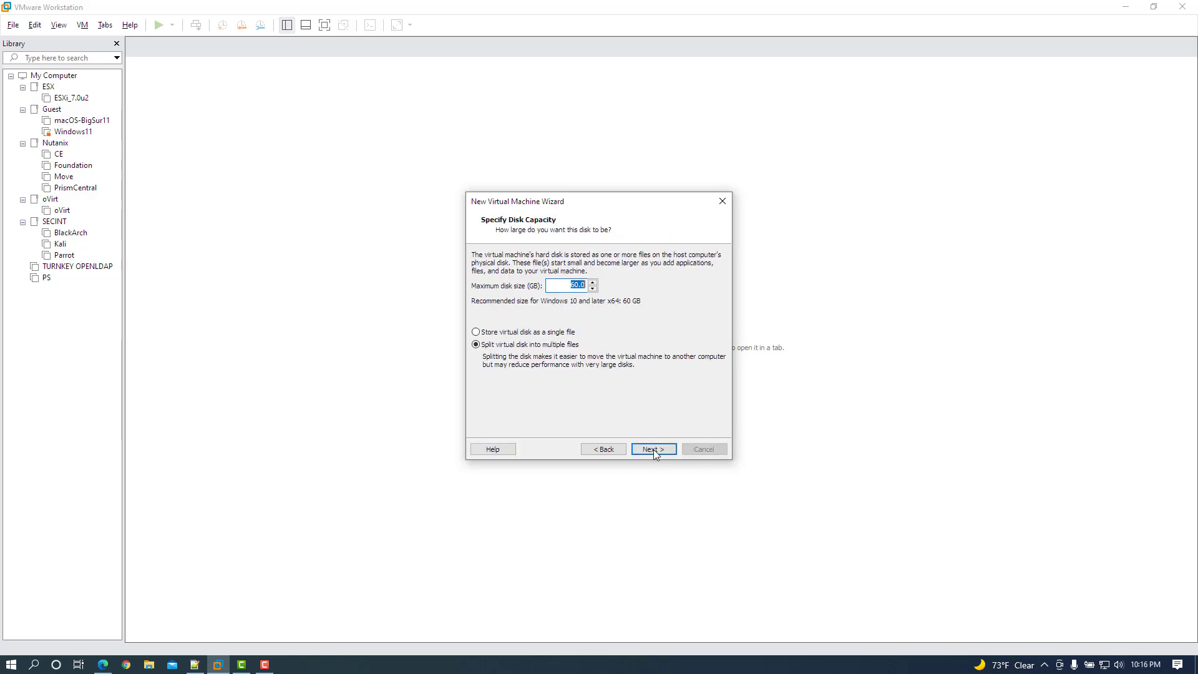
left_click(561, 338)
left_click_drag(565, 285, 612, 288)
type("80")
left_click(654, 449)
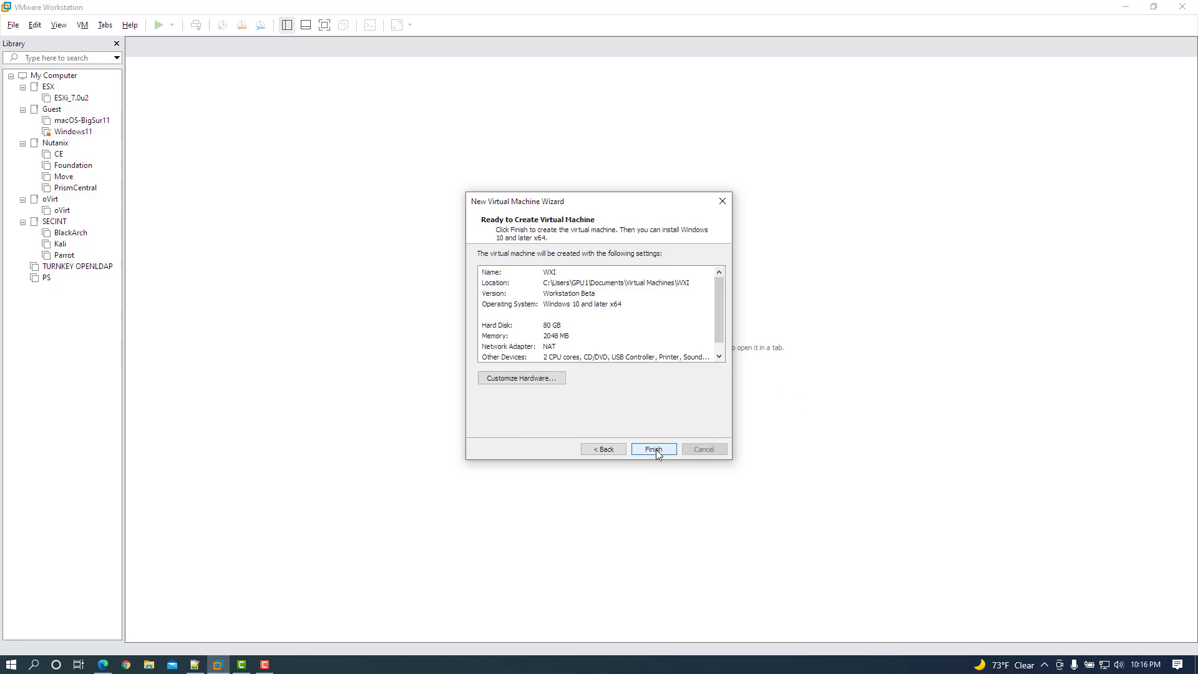
left_click(548, 378)
left_click(649, 321)
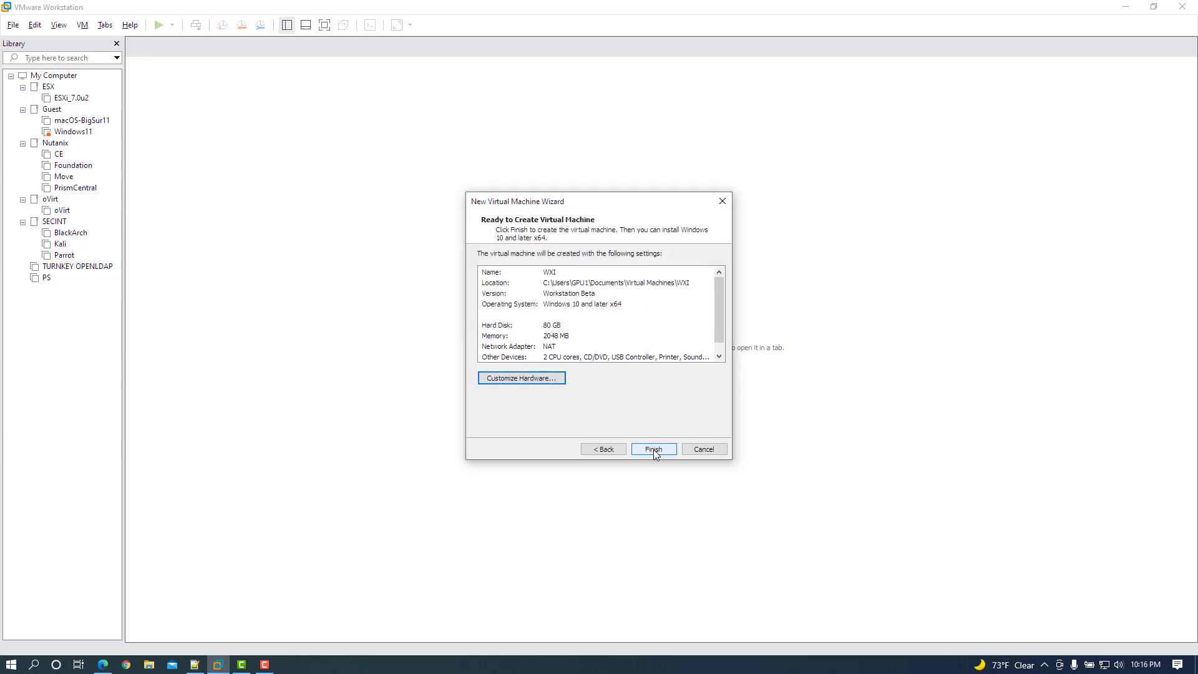
left_click(653, 449)
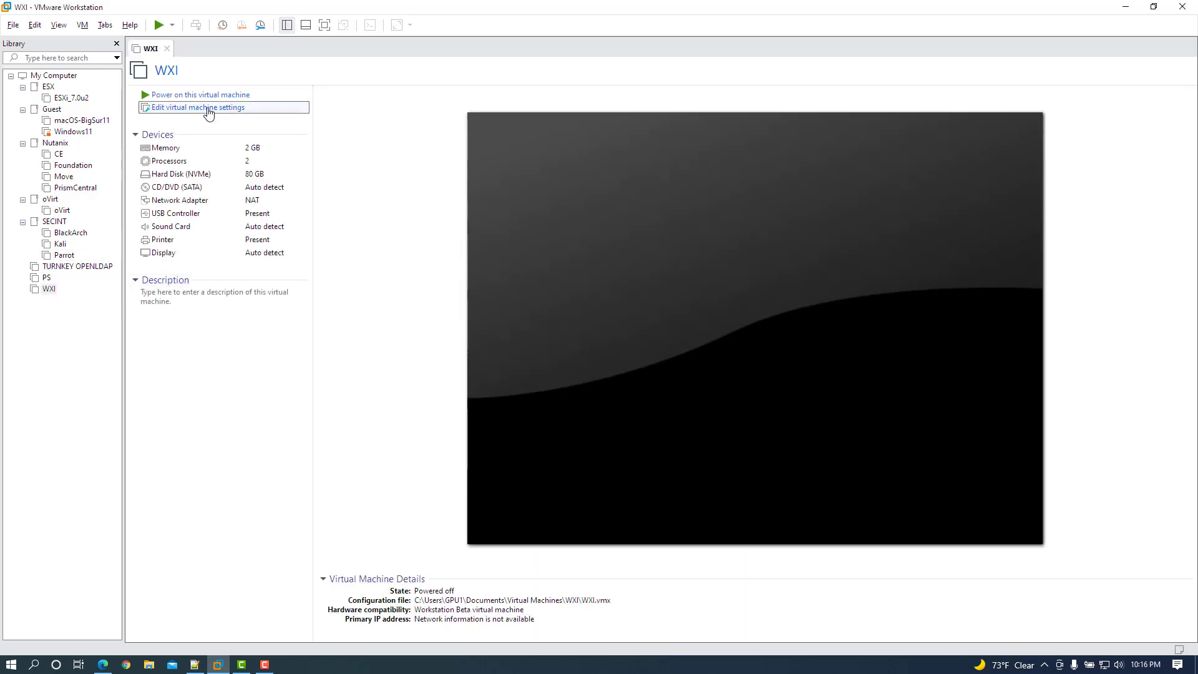
Set WXI's memory to 8 GB and processors to 4, with Intel VT-x/EPT enabled.
left_click(208, 110)
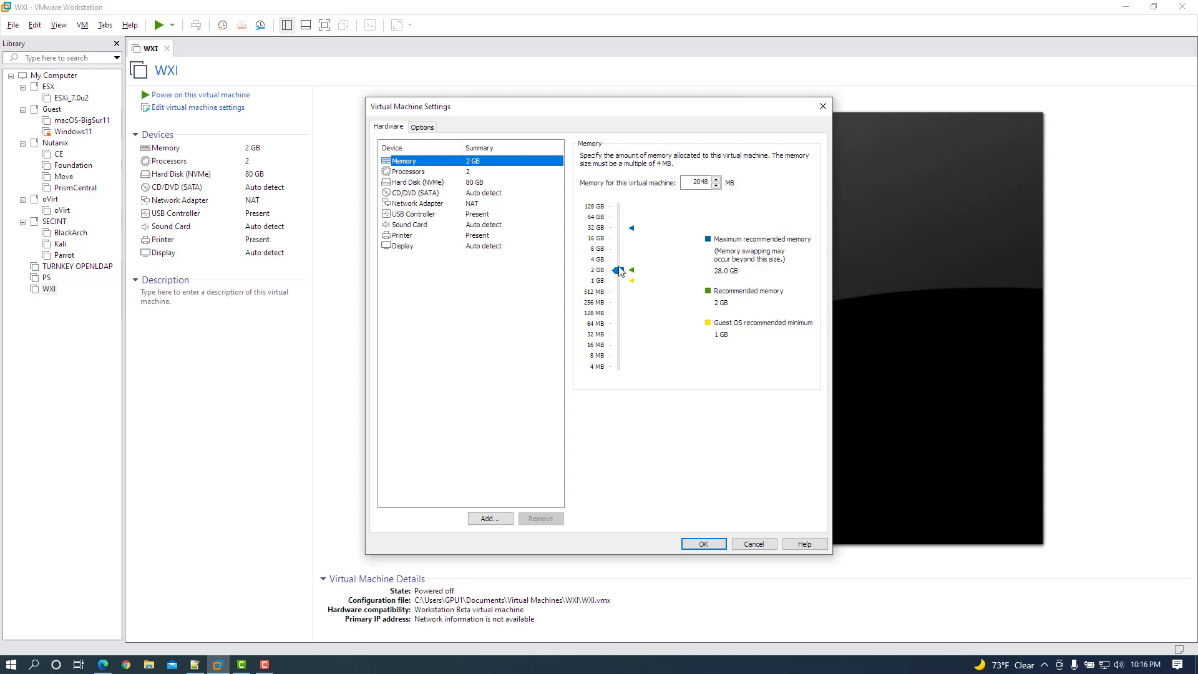
left_click_drag(618, 270, 621, 248)
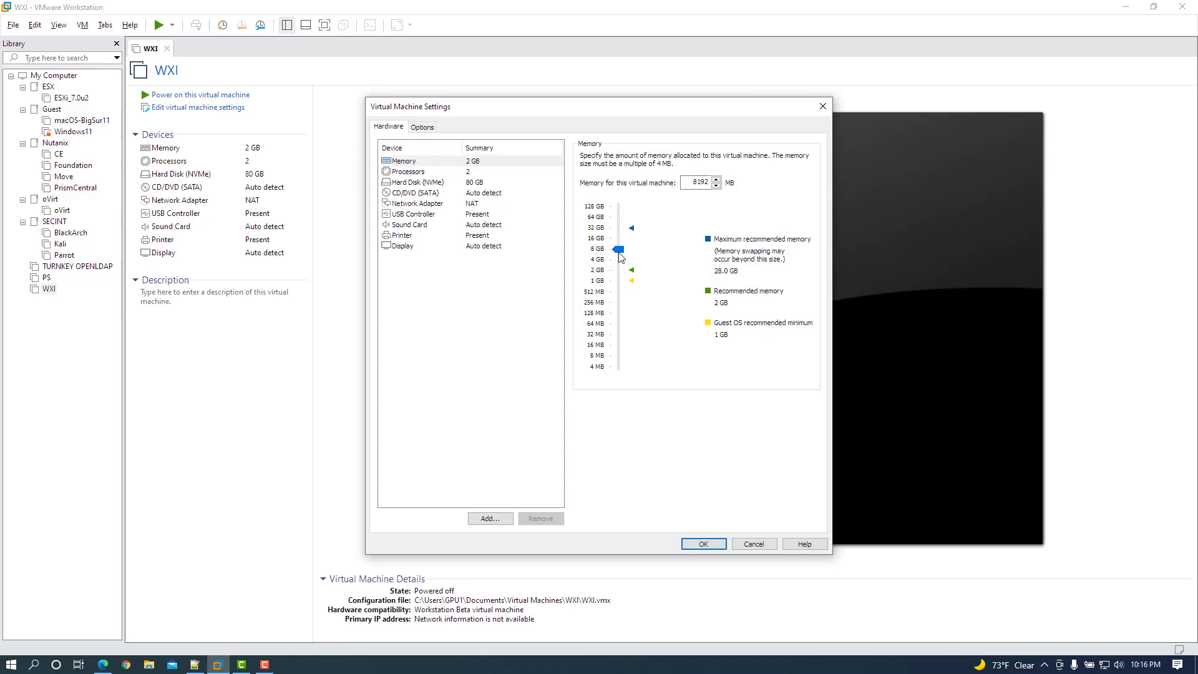
left_click(455, 171)
left_click(702, 157)
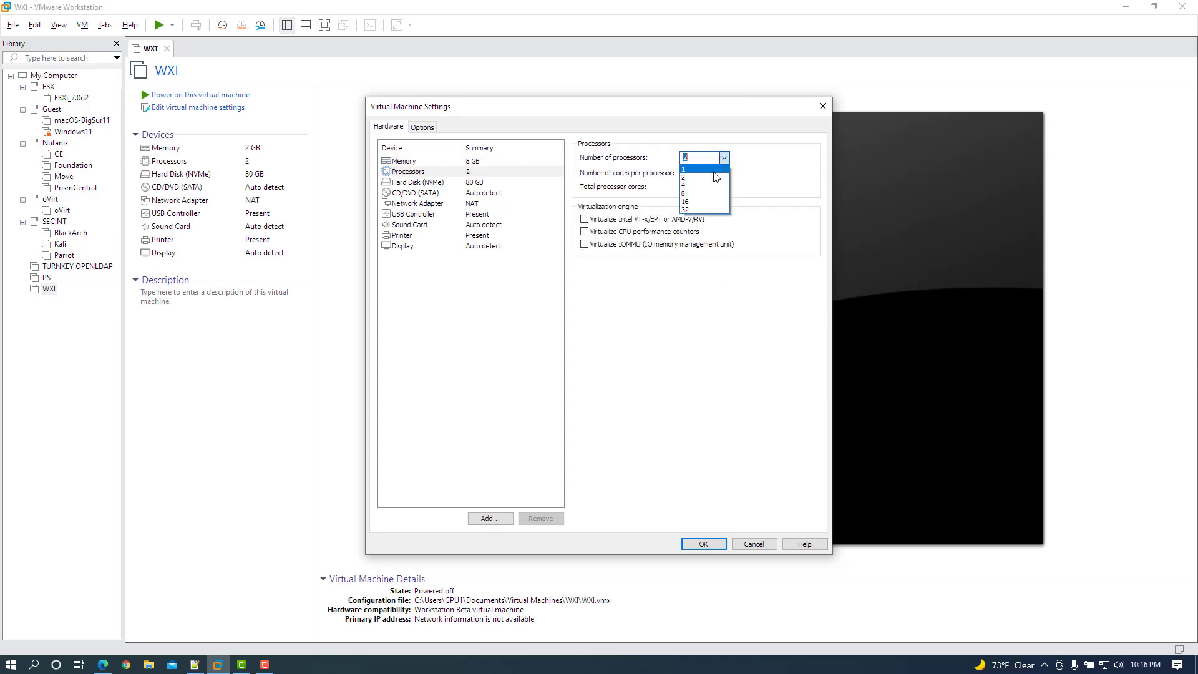
left_click(709, 186)
left_click(649, 220)
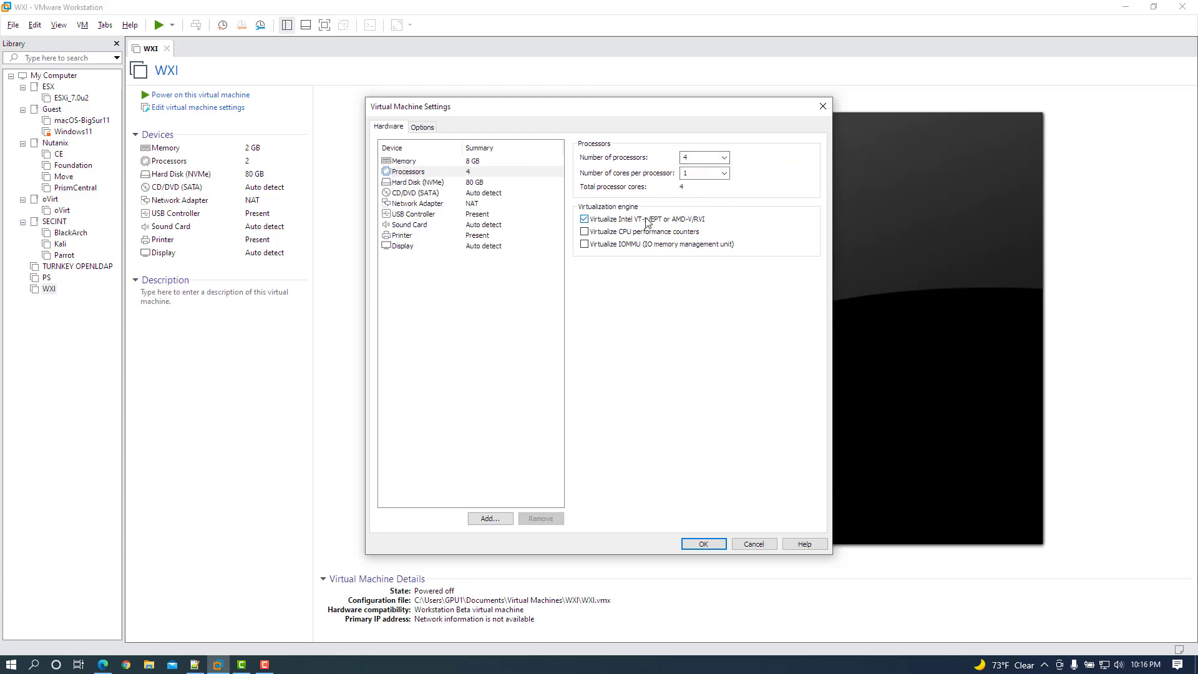
Point the CD/DVD drive to the Windows11 ISO image in Downloads.
left_click(436, 184)
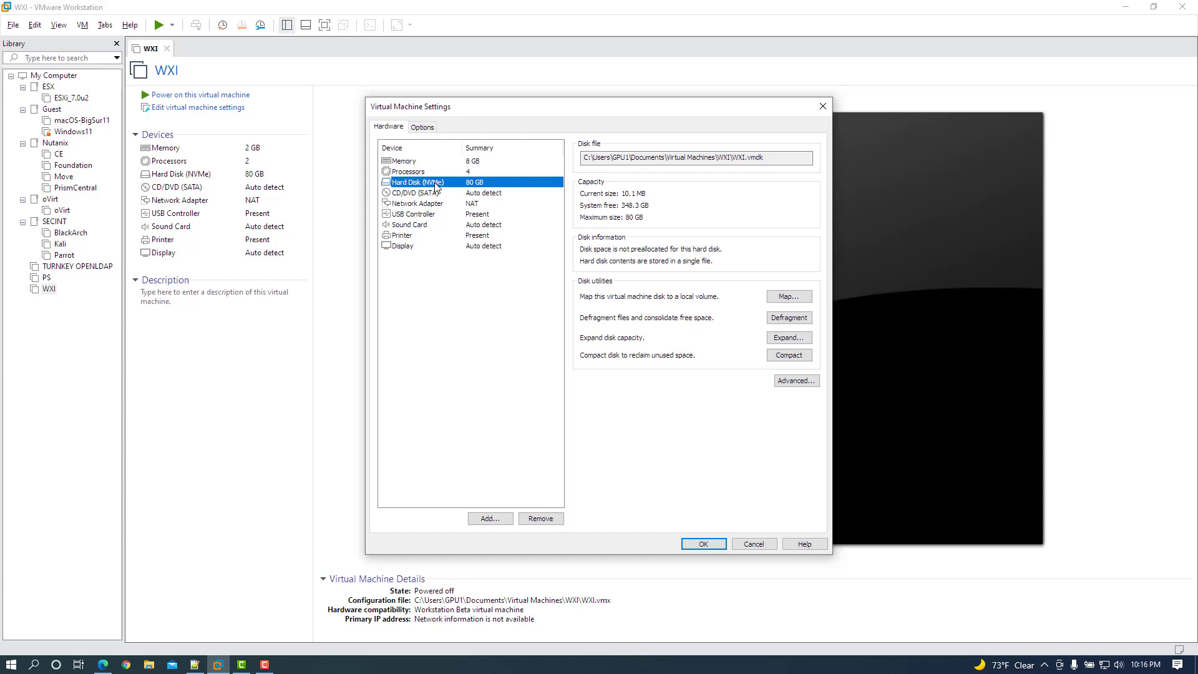
left_click(436, 194)
left_click(649, 232)
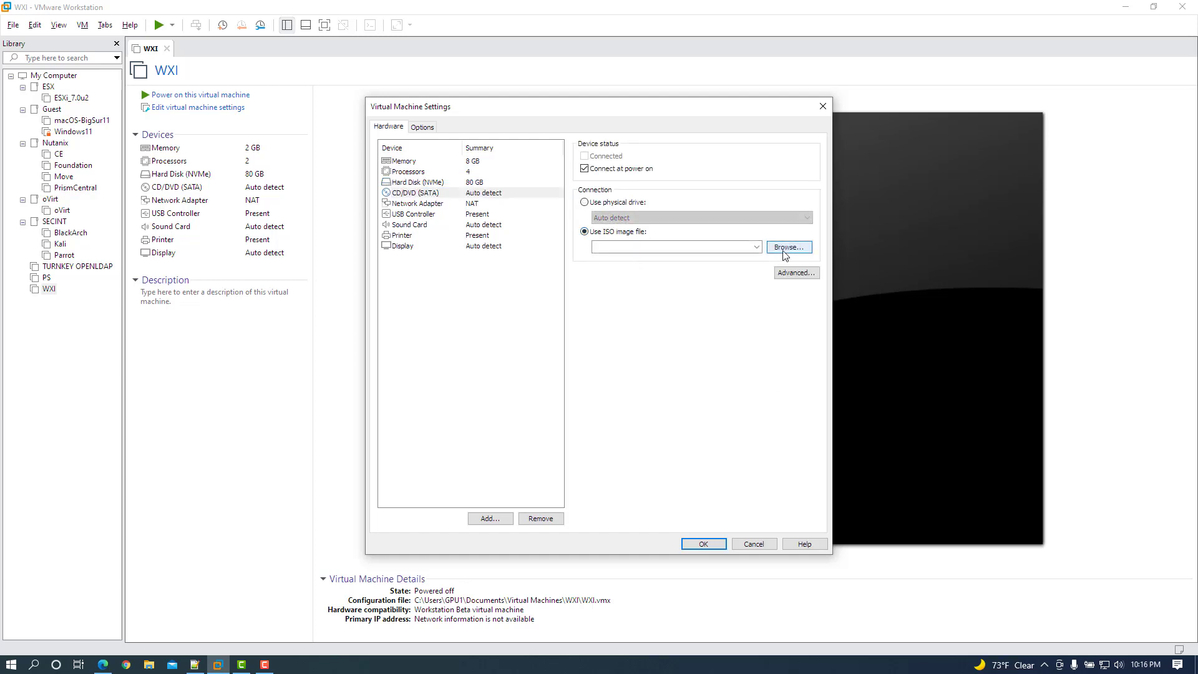
left_click(784, 250)
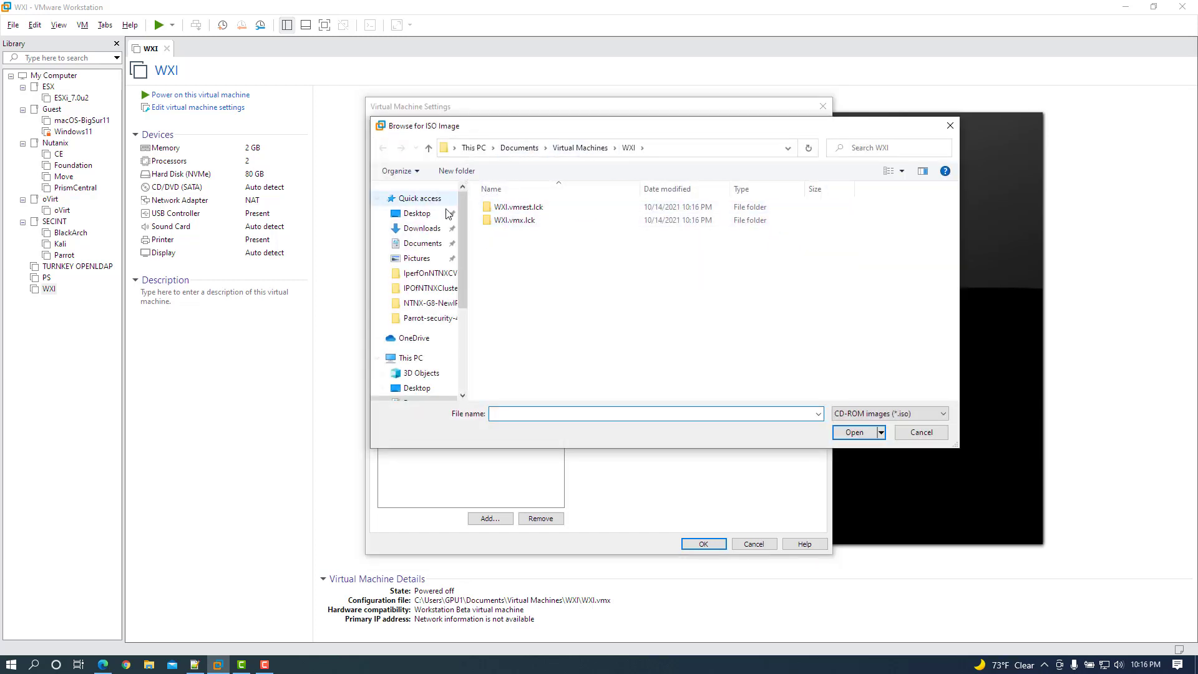
left_click(421, 228)
left_click(549, 233)
key("Return")
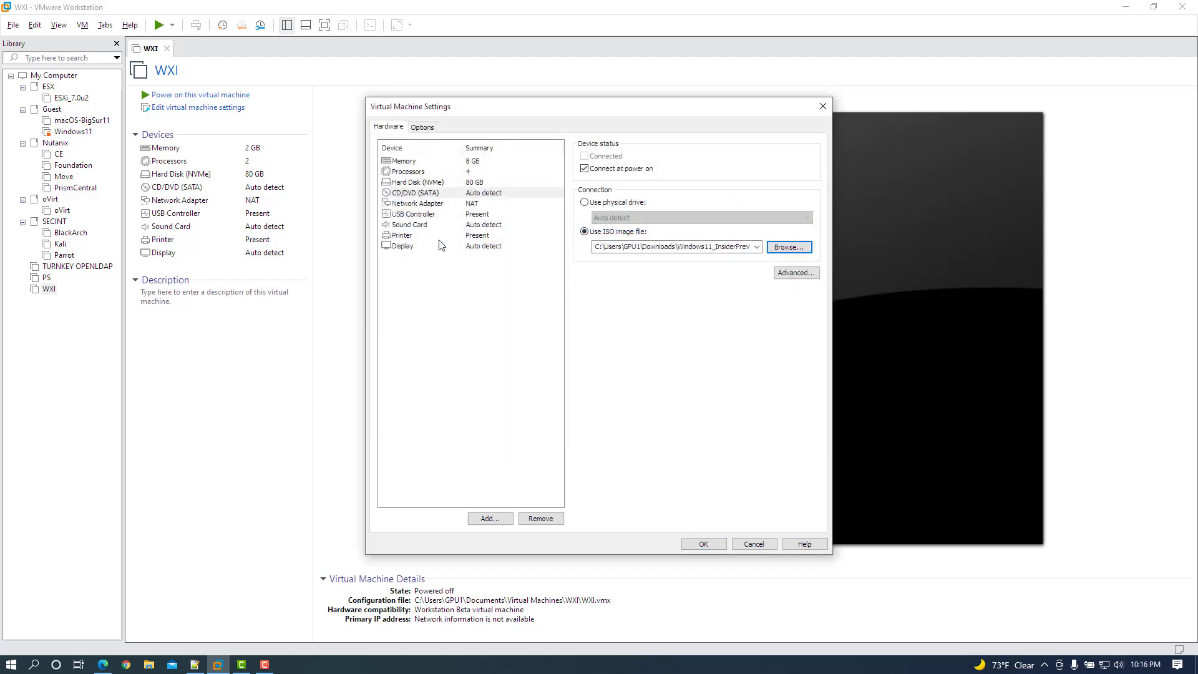
Enable secure boot in the advanced options and save the VM settings.
left_click(423, 127)
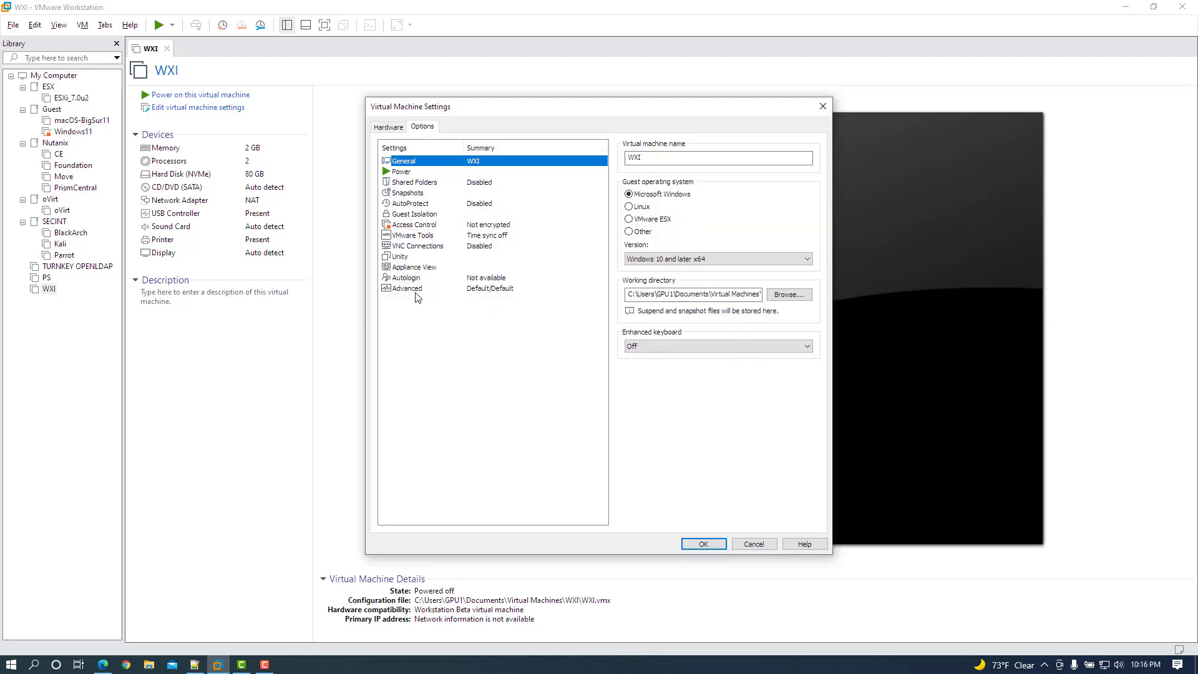
left_click(415, 289)
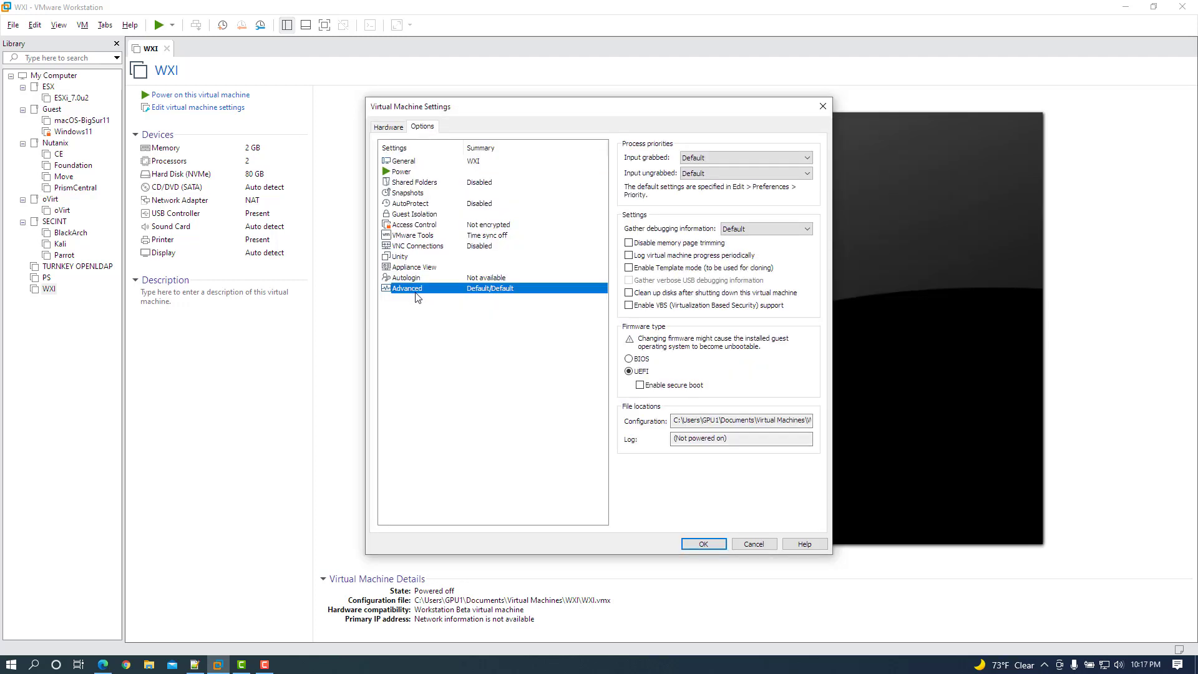
left_click(640, 385)
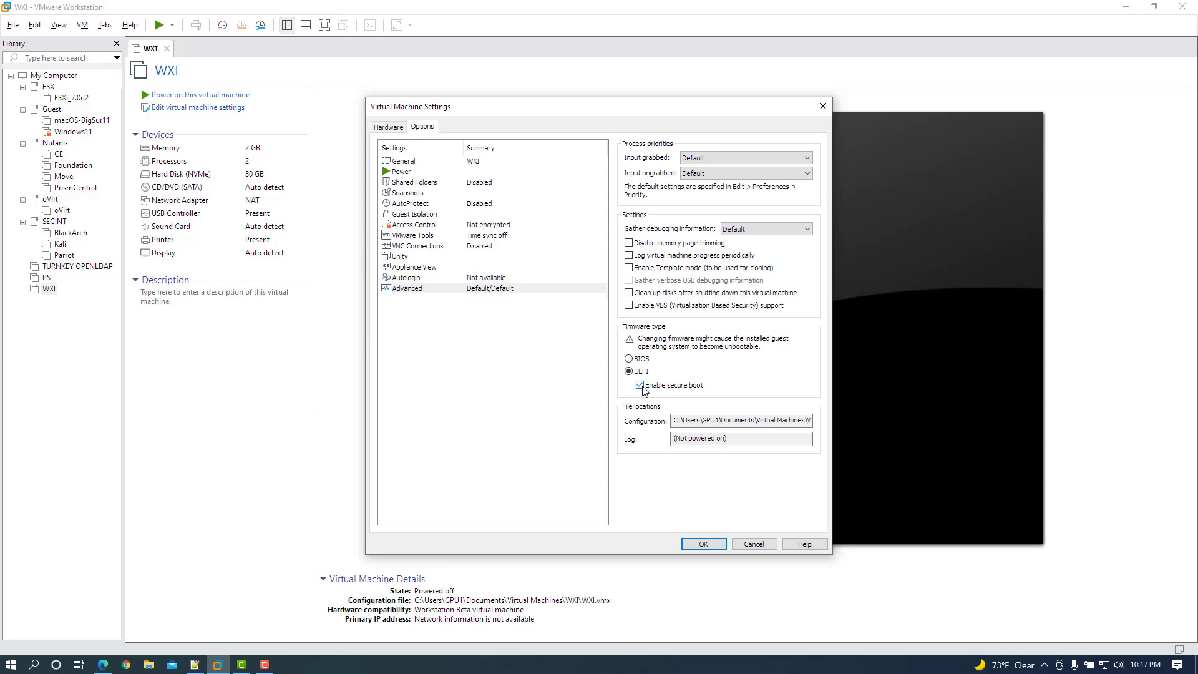
left_click(501, 226)
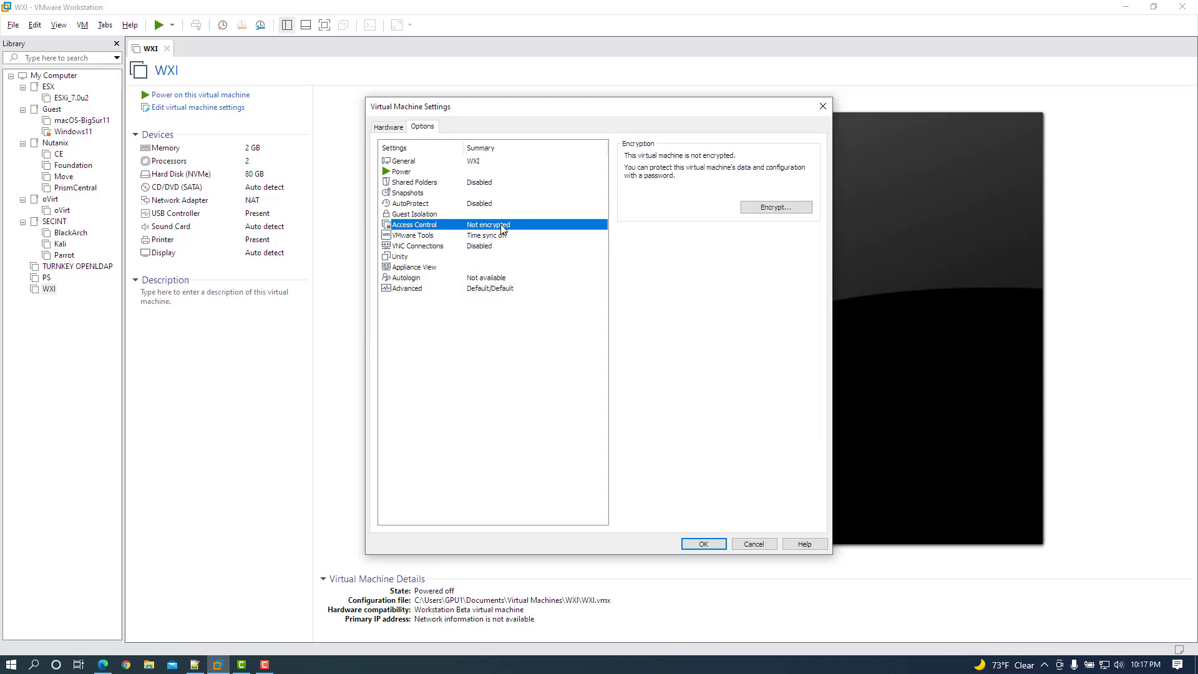
left_click(478, 290)
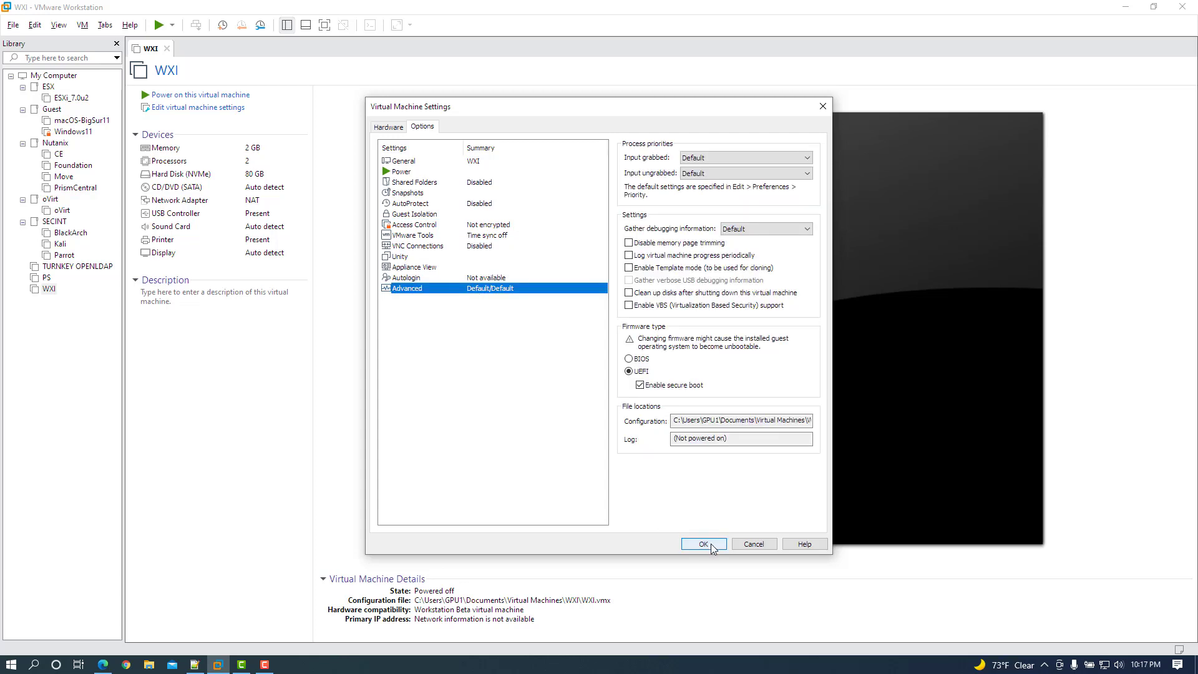
left_click(391, 126)
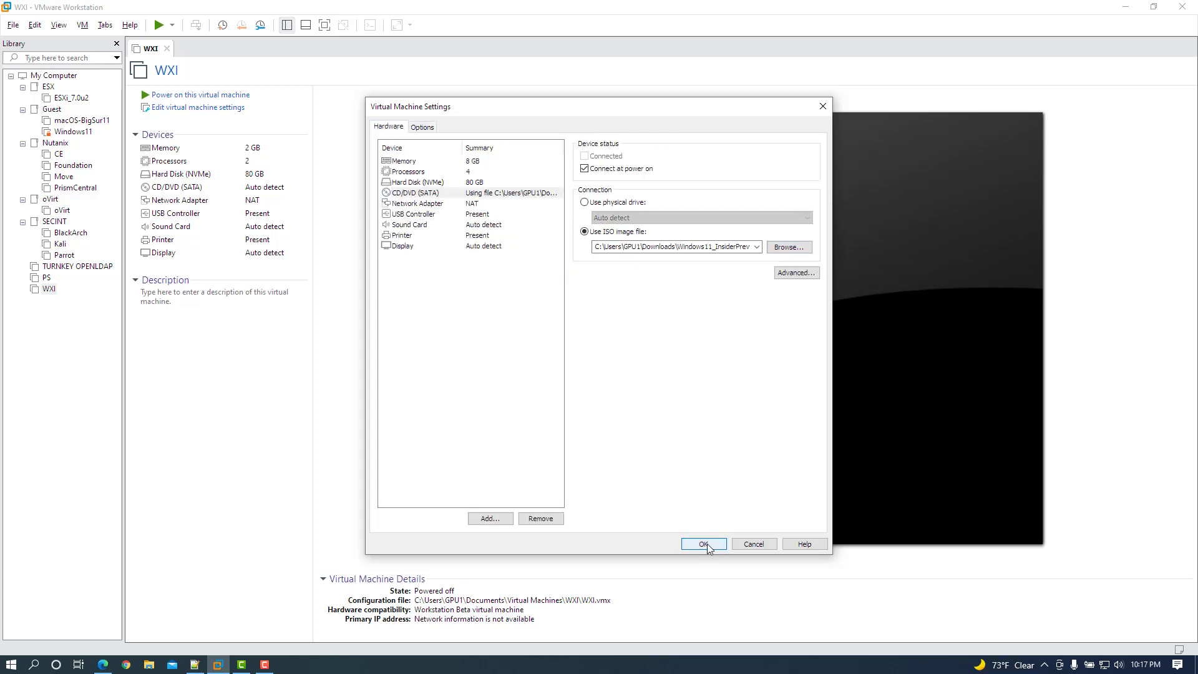
left_click(703, 544)
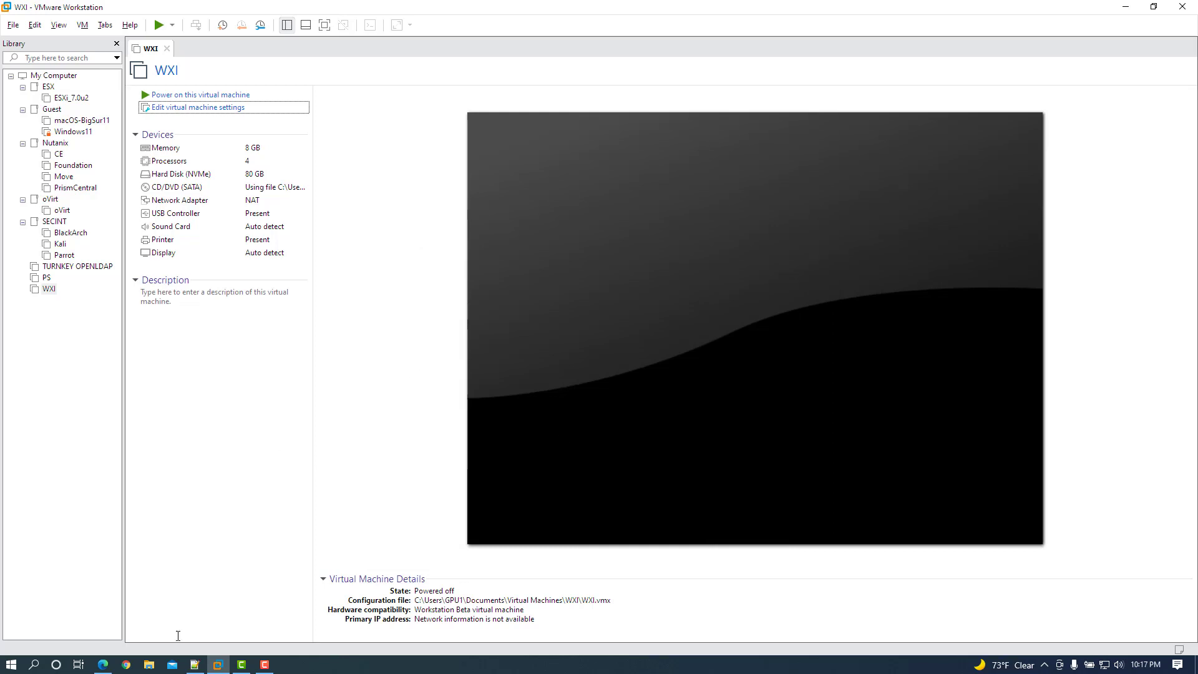
Browse to Documents > Virtual Machines > WXI and edit WXI.vmx with Notepad++.
left_click(149, 664)
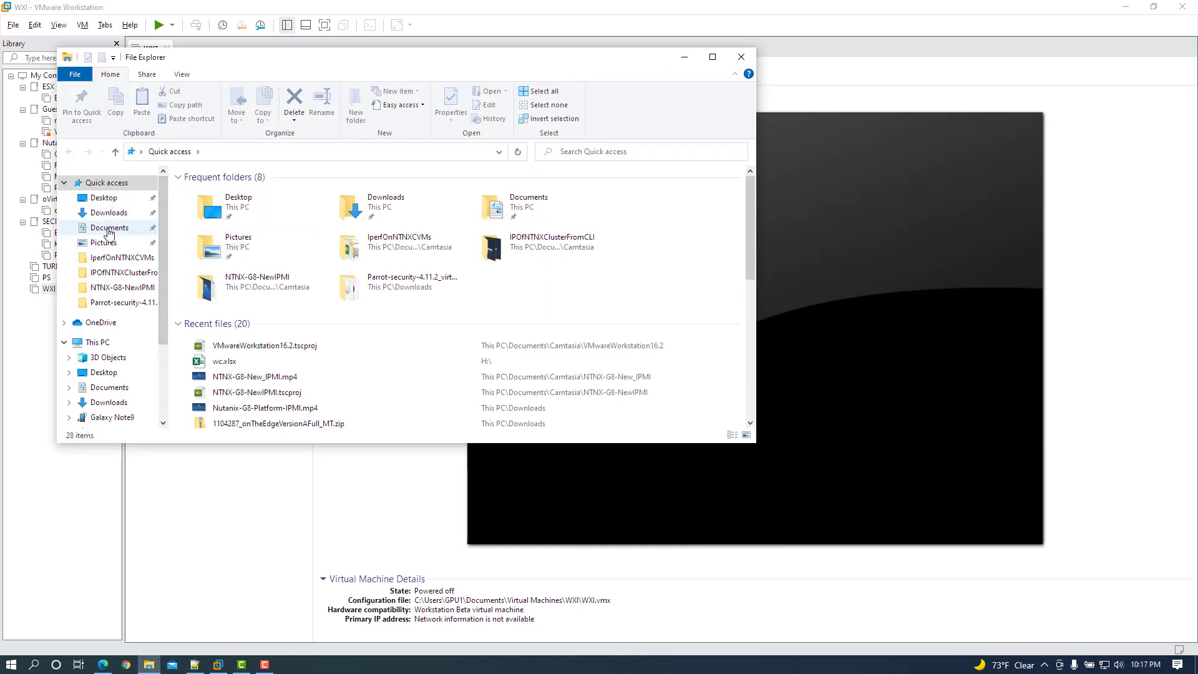
left_click(113, 227)
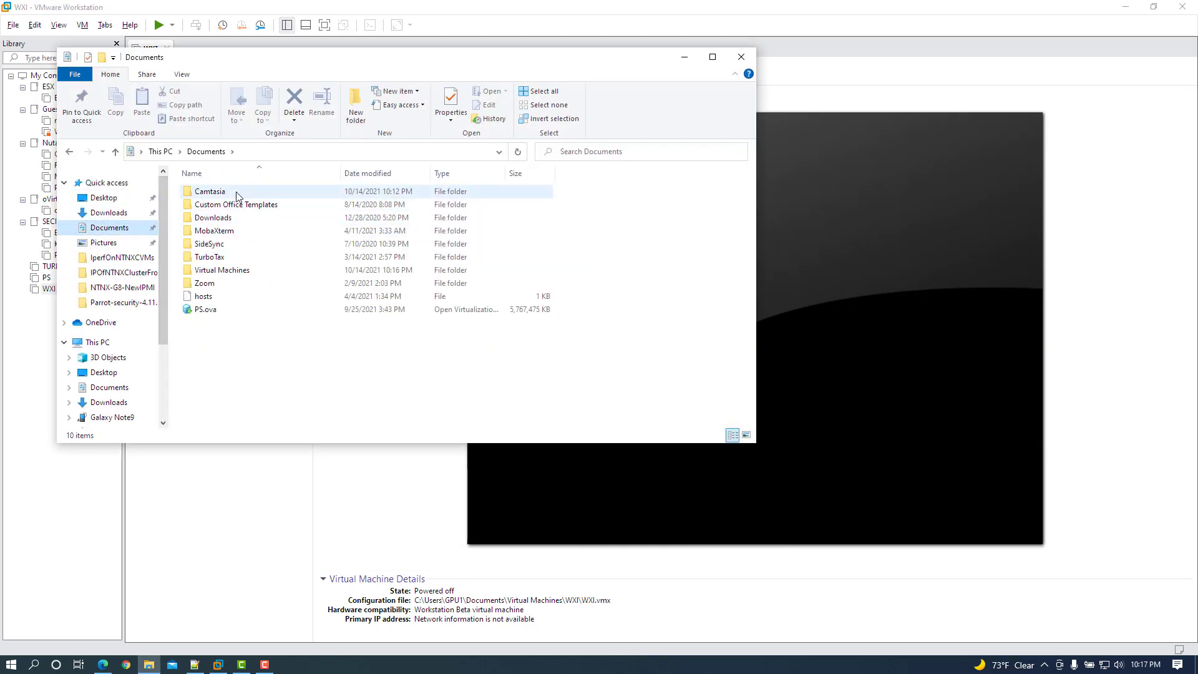
double_click(223, 270)
double_click(203, 336)
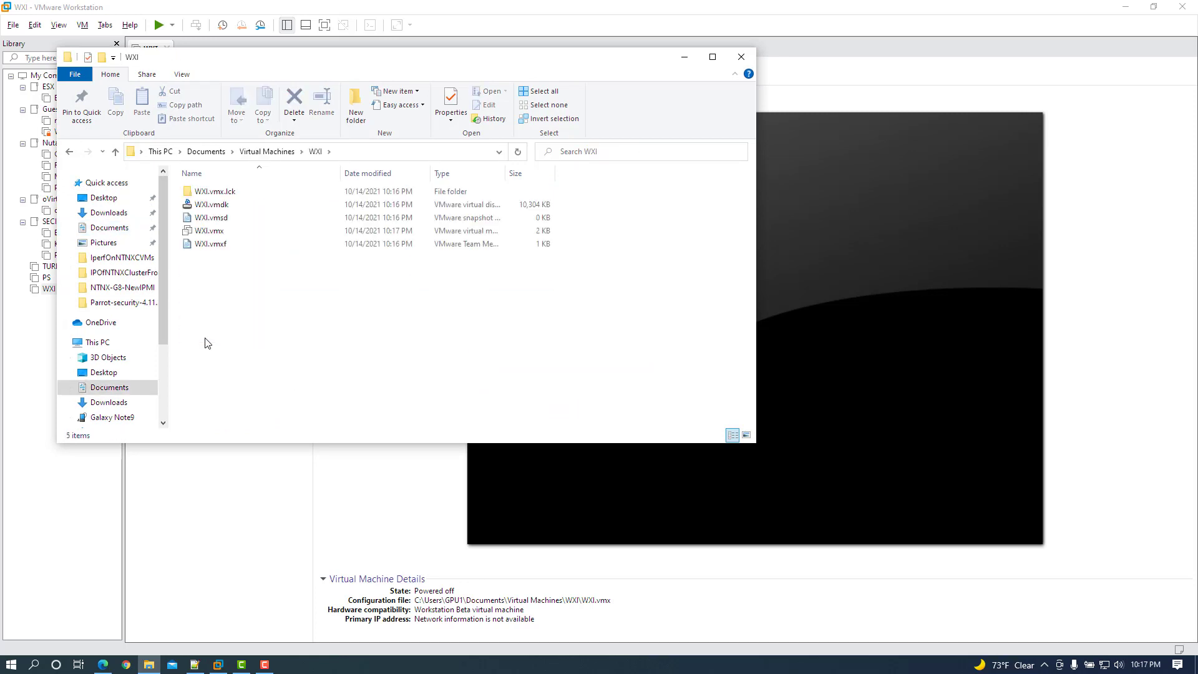
left_click(226, 232)
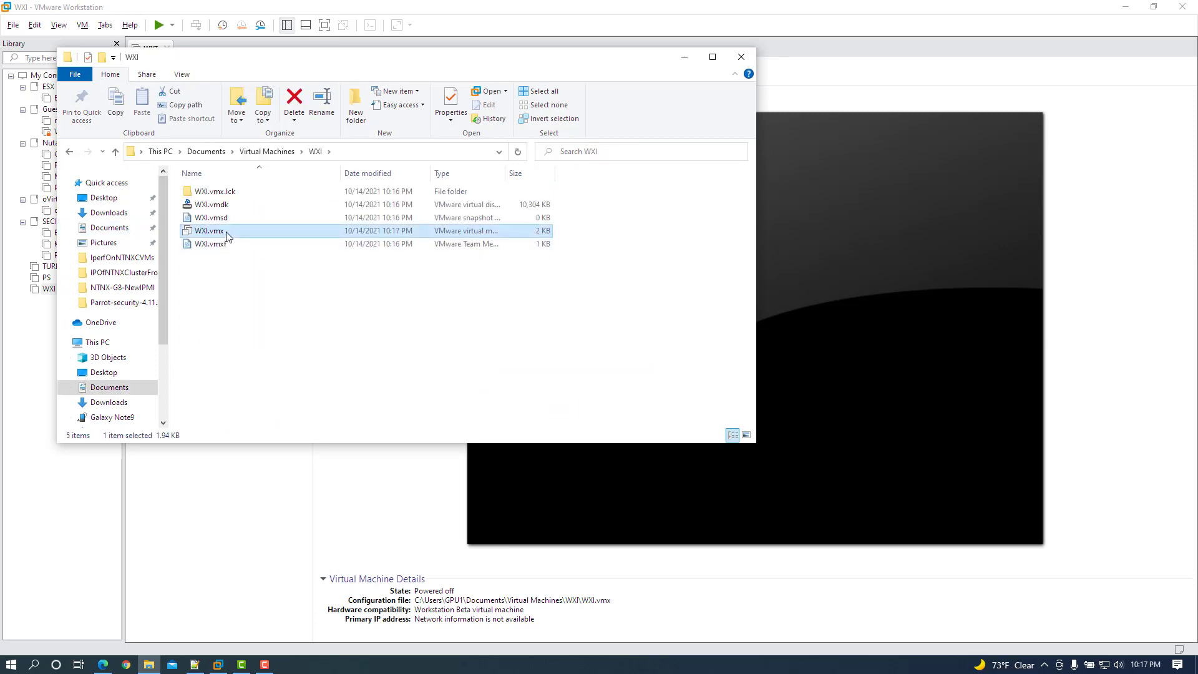
right_click(226, 236)
left_click(261, 299)
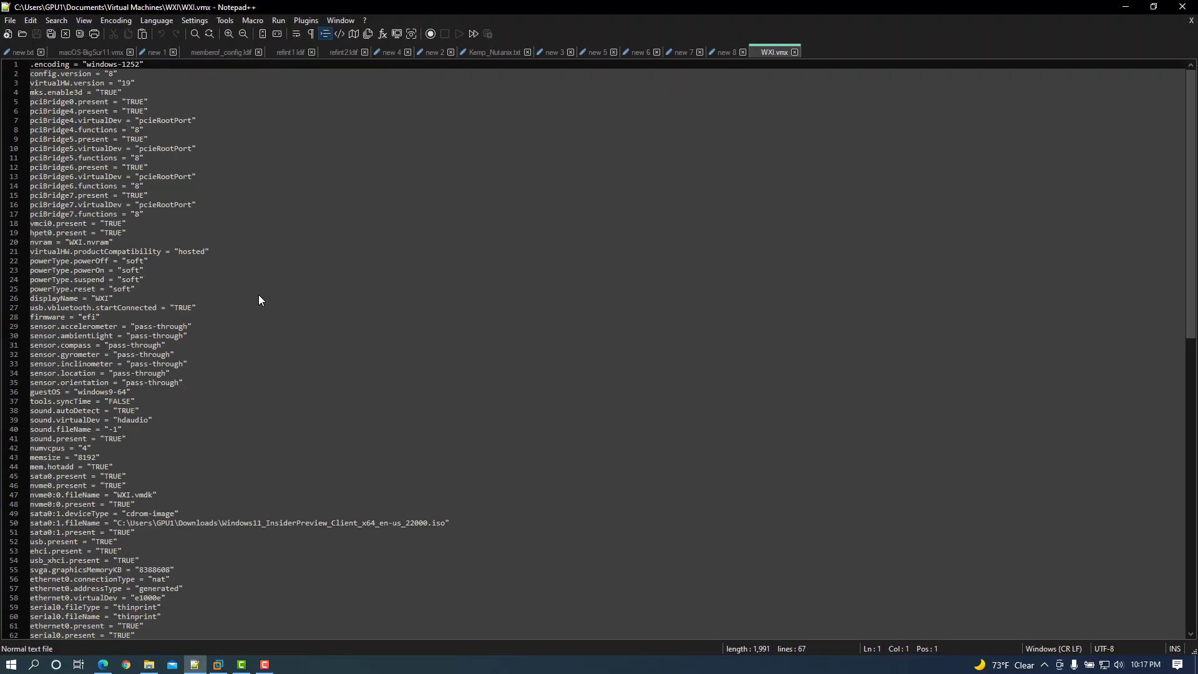
Paste managedvm.autoAddVTPM="software" onto line 67 of WXI.vmx, save it, and go back to VMware.
left_click(725, 54)
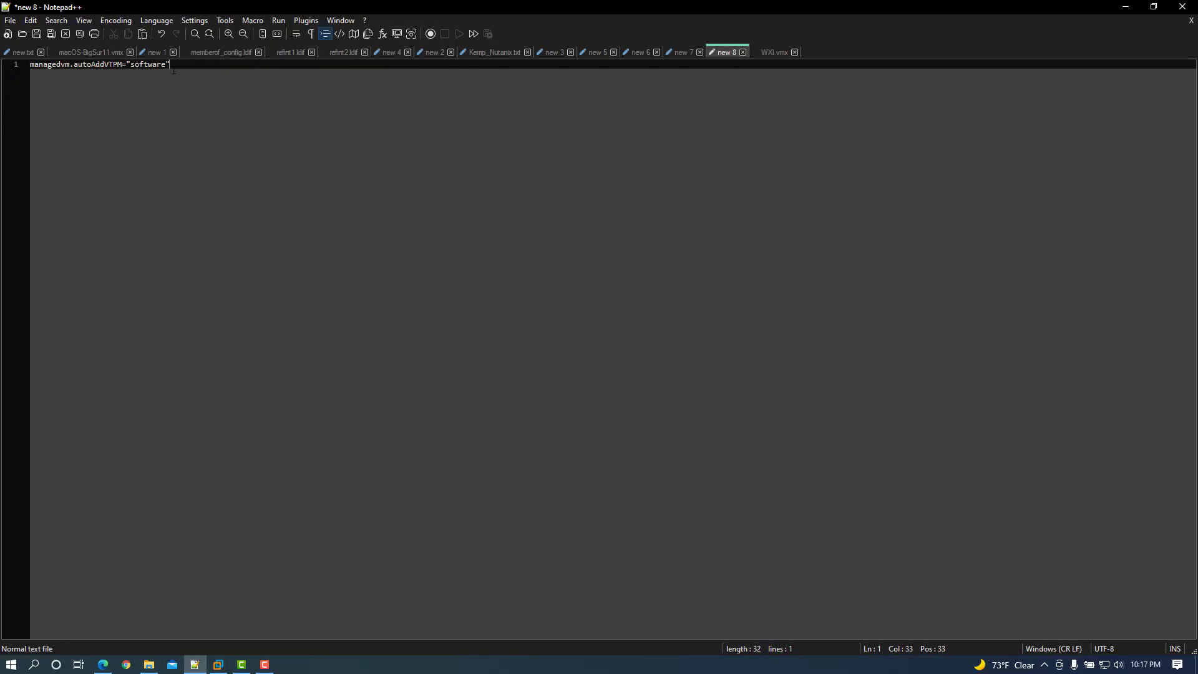
left_click_drag(173, 70, 29, 64)
key("ctrl+c")
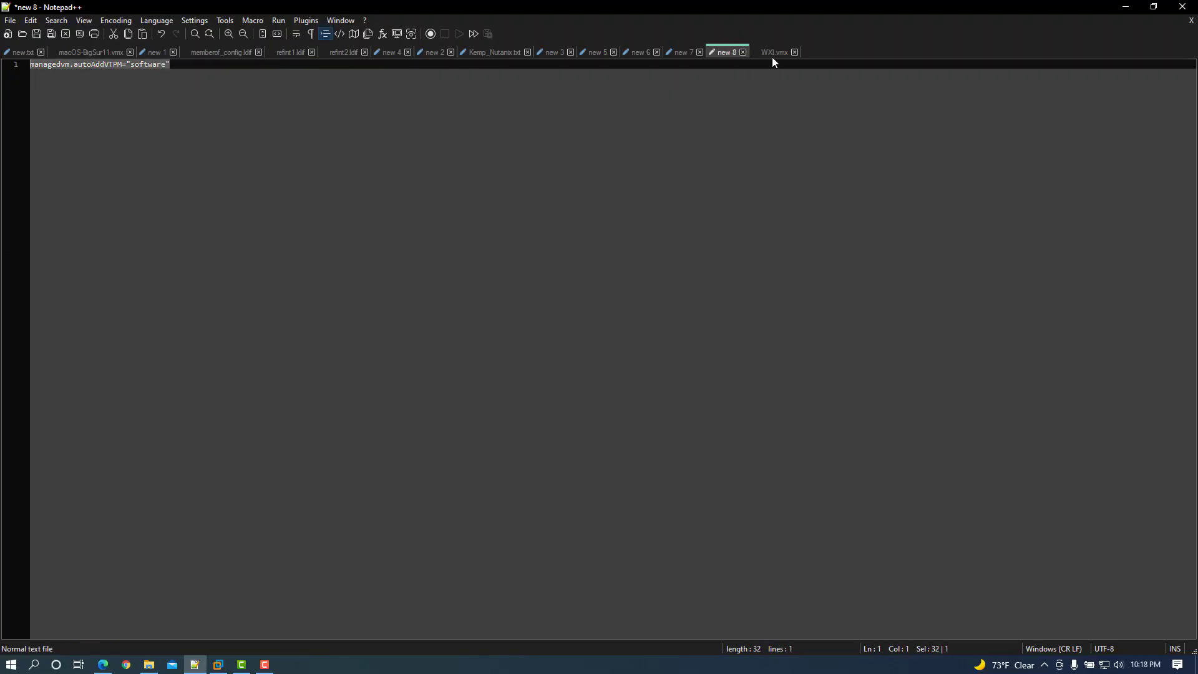
left_click(774, 52)
left_click_drag(1190, 217, 1182, 460)
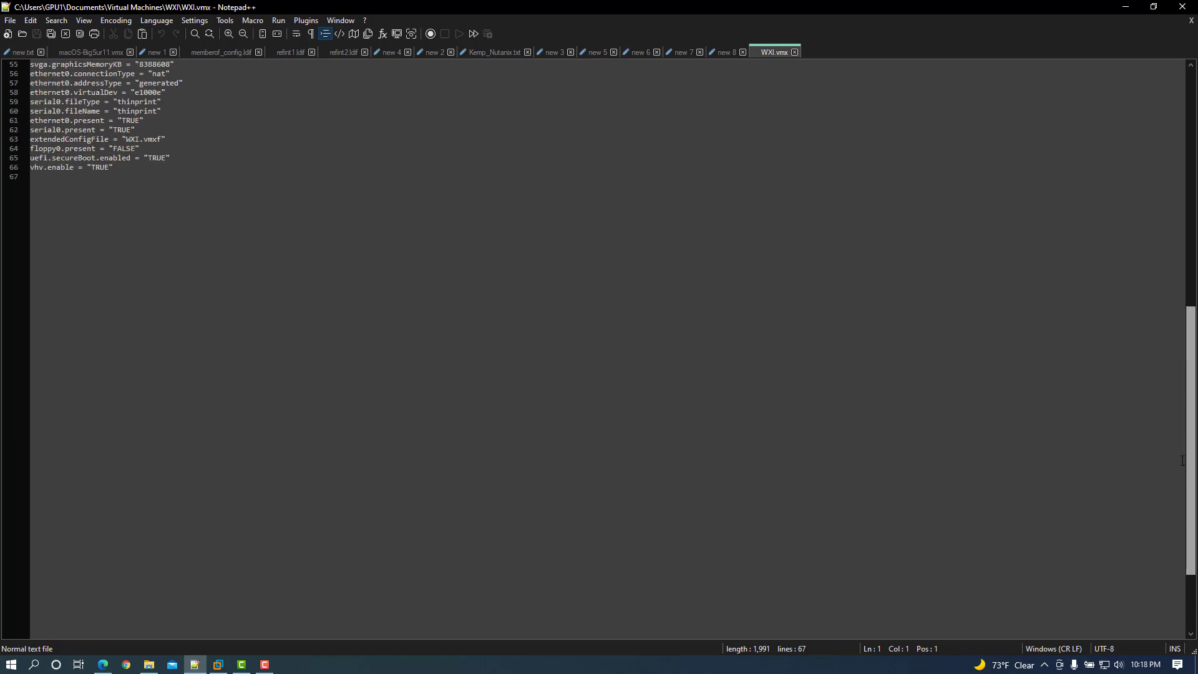
left_click(143, 174)
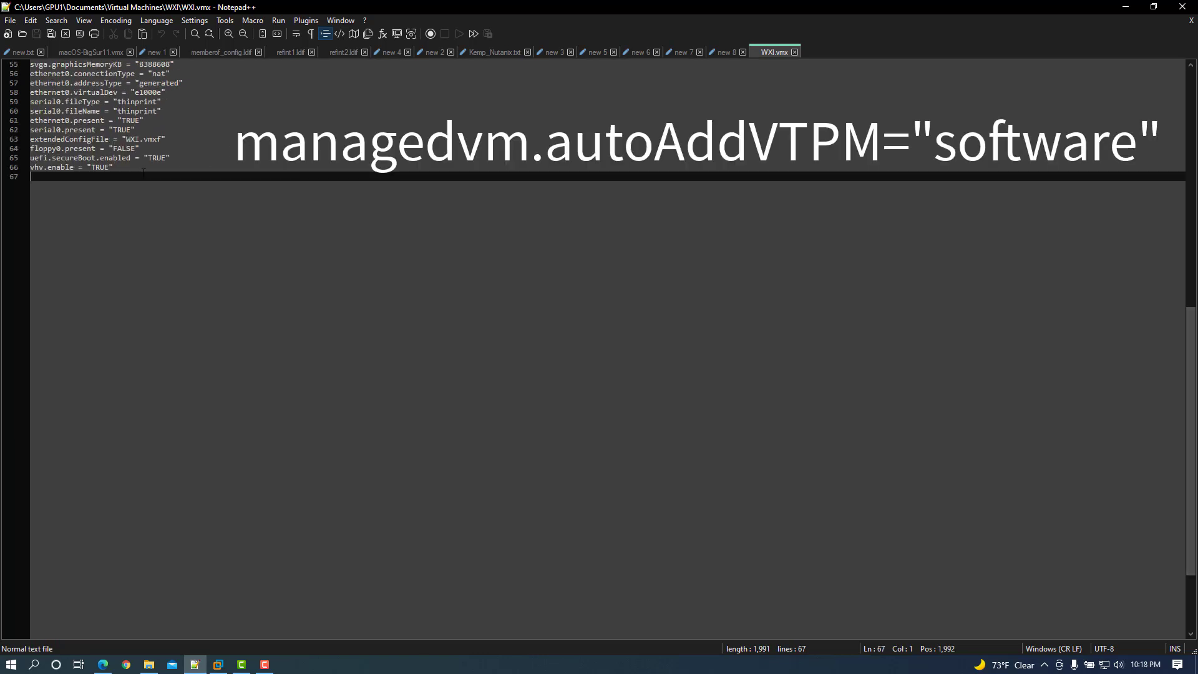
key("ctrl+v")
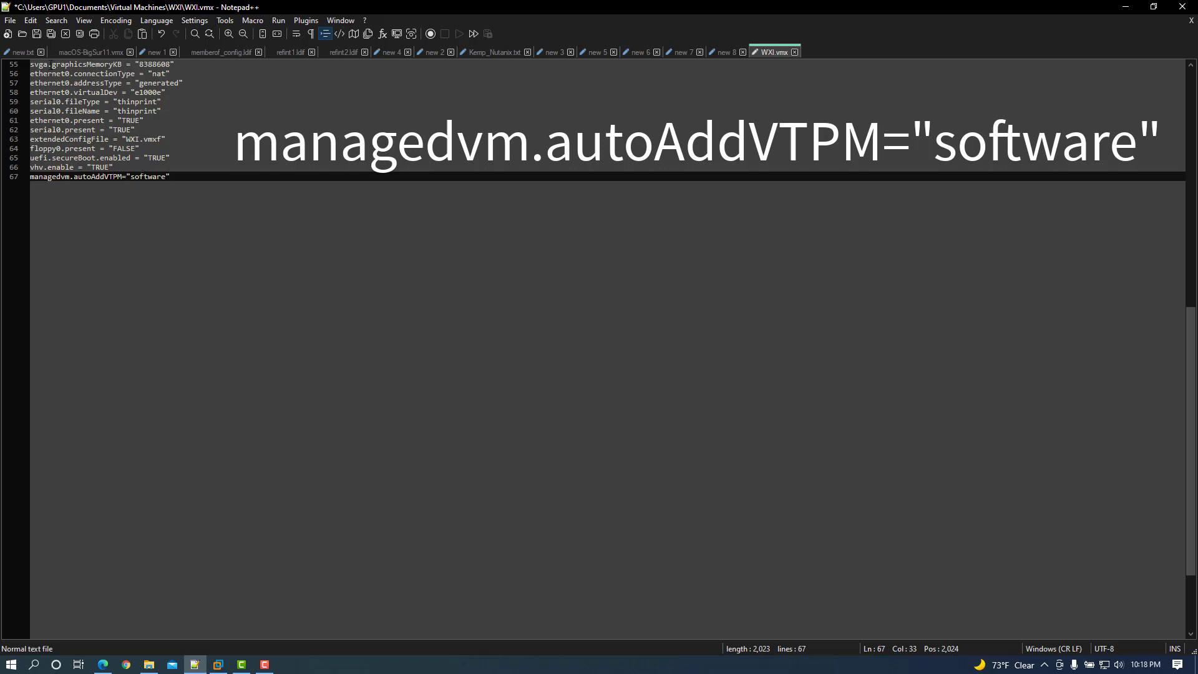
left_click(37, 34)
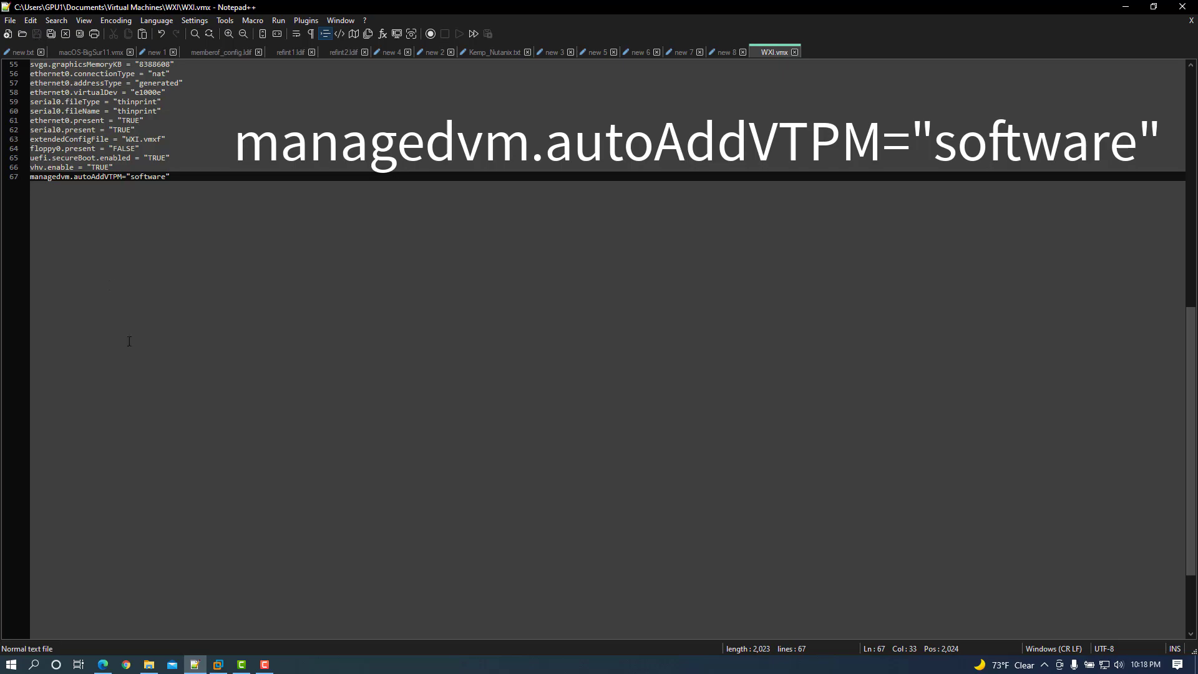
left_click(219, 664)
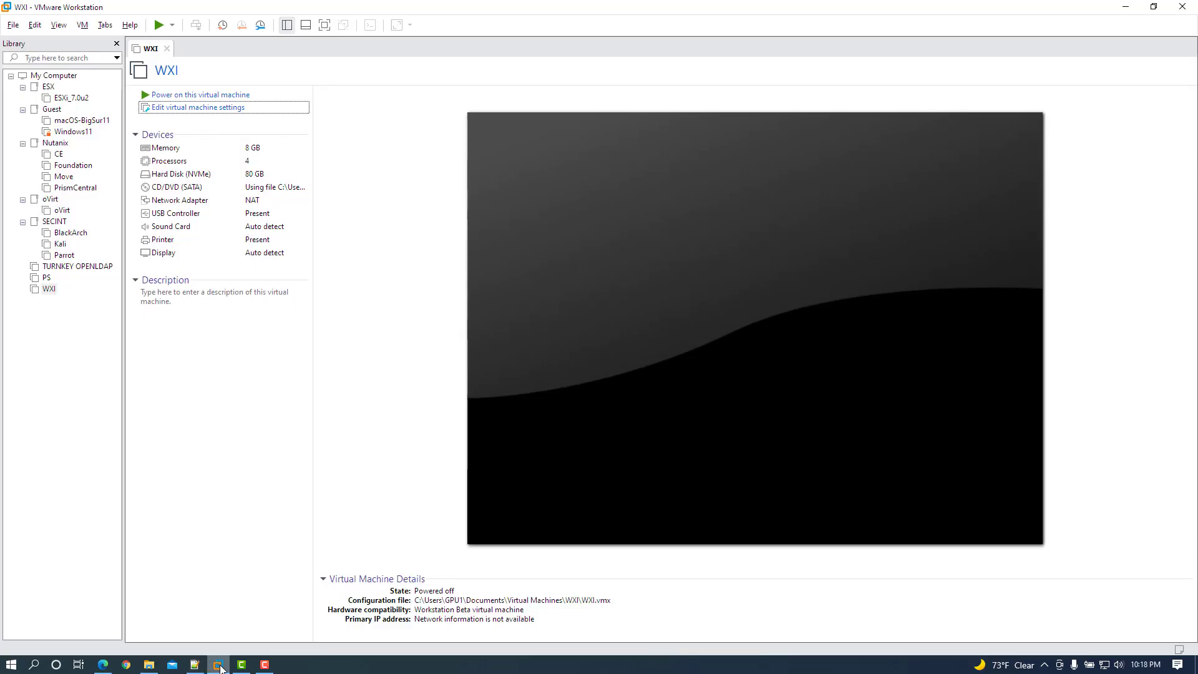
Power on WXI and press a key to boot from the Windows installer CD.
left_click(222, 95)
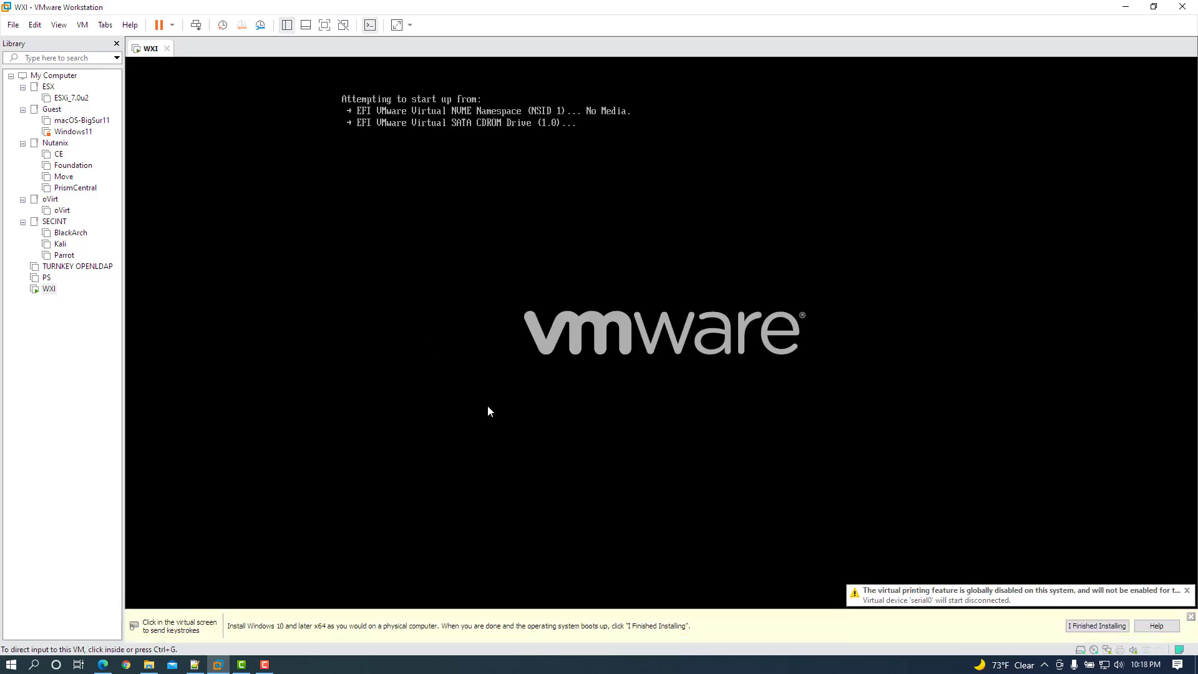
left_click(589, 306)
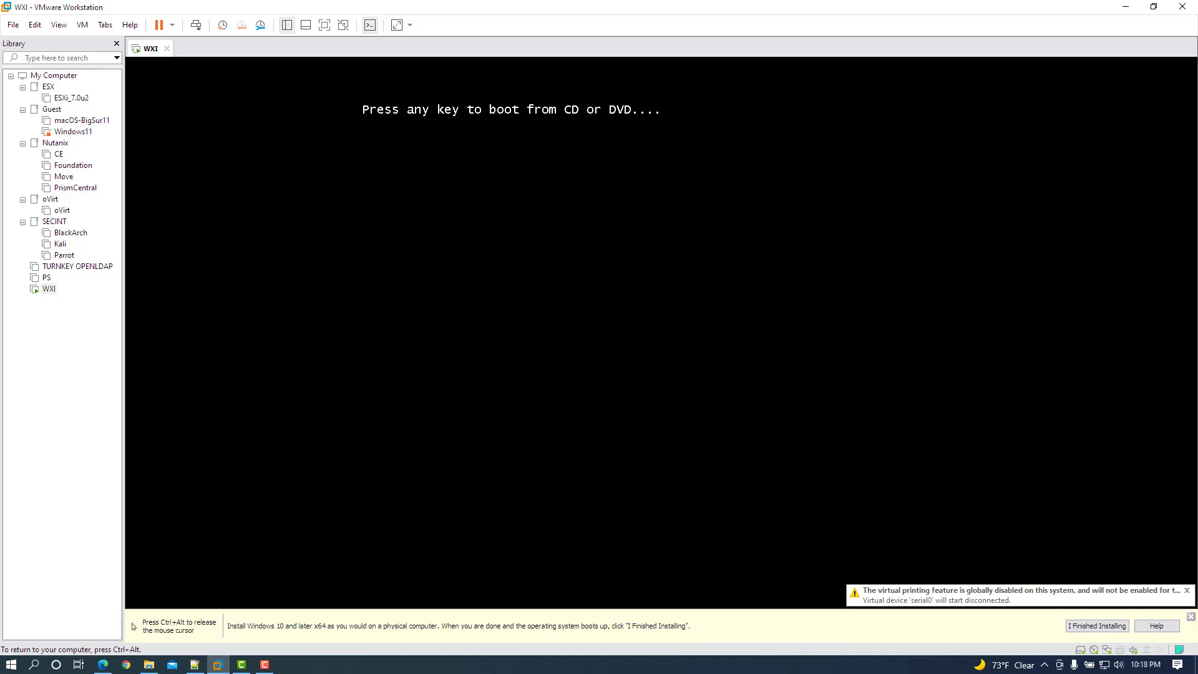
key("Return")
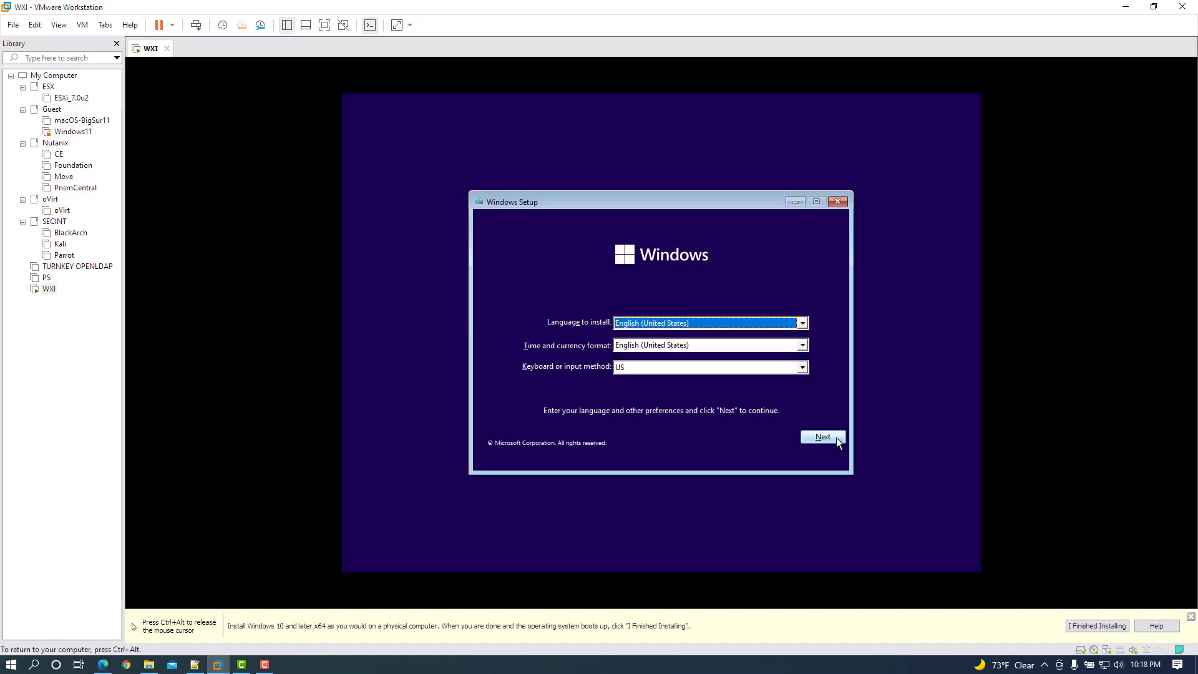
Begin Windows setup with default language, no product key, and the Windows 11 Pro edition.
left_click(837, 436)
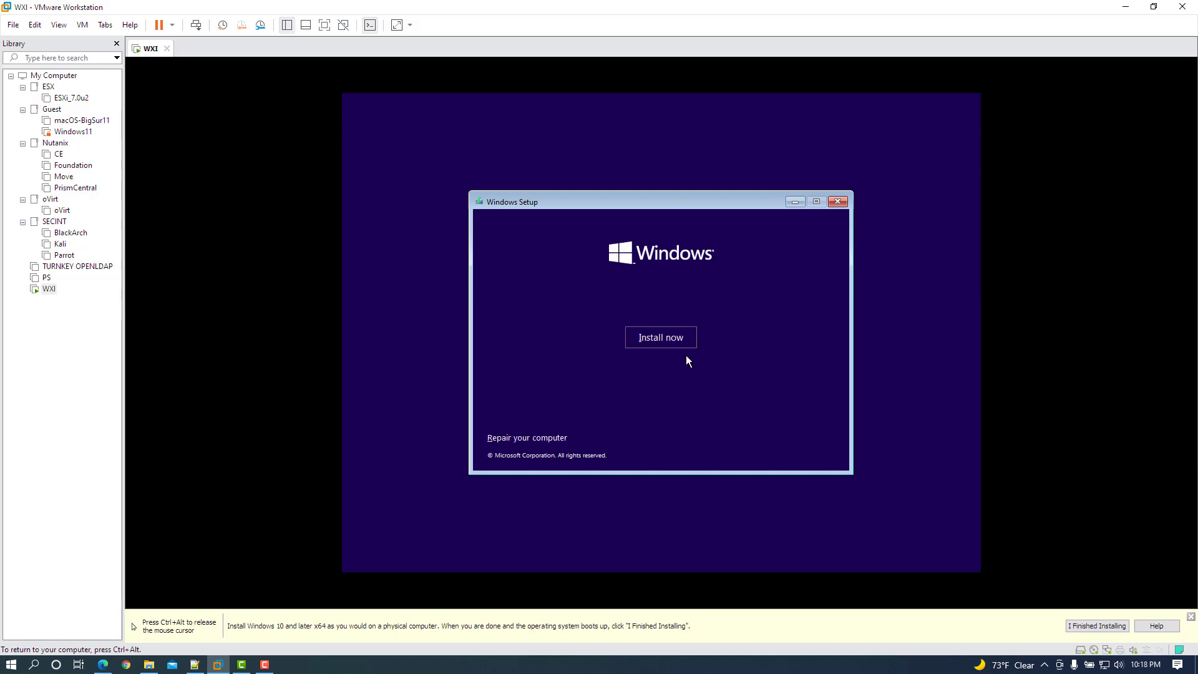
left_click(664, 338)
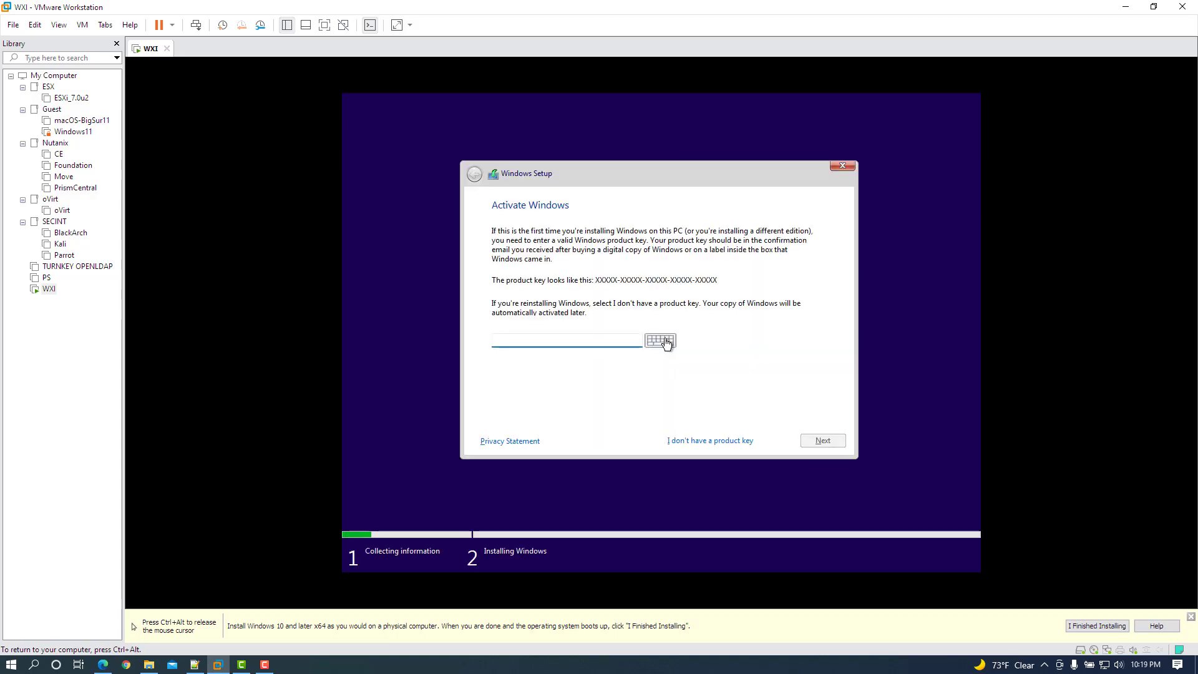
left_click(733, 441)
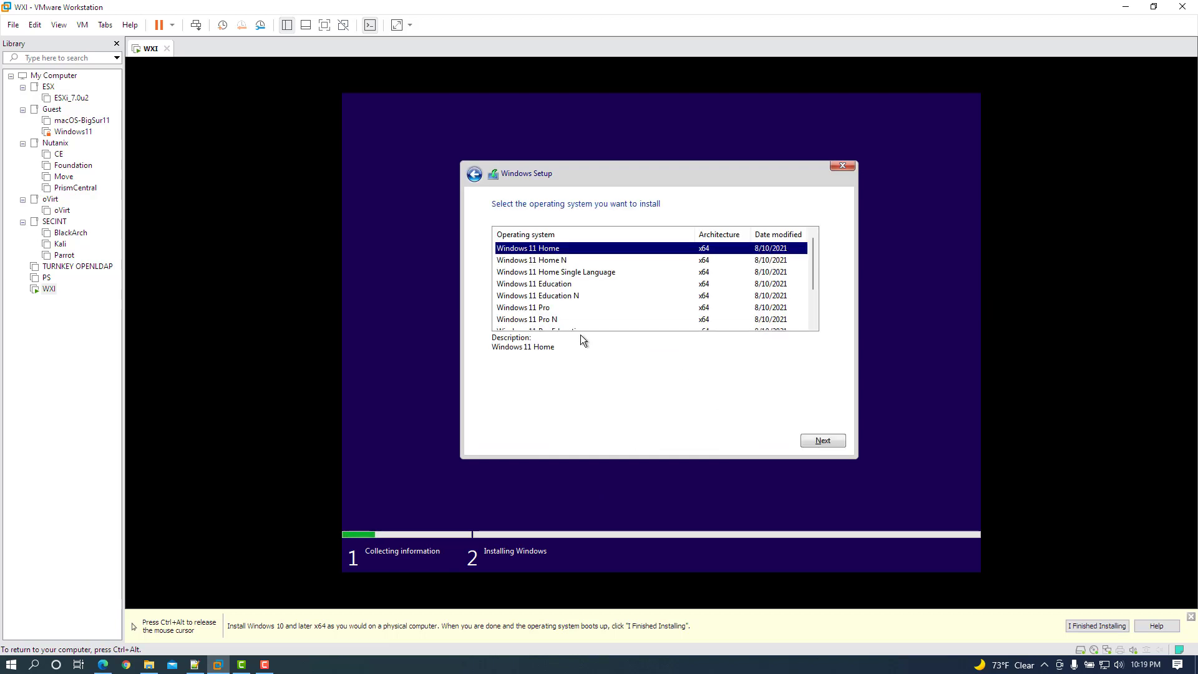
left_click(538, 307)
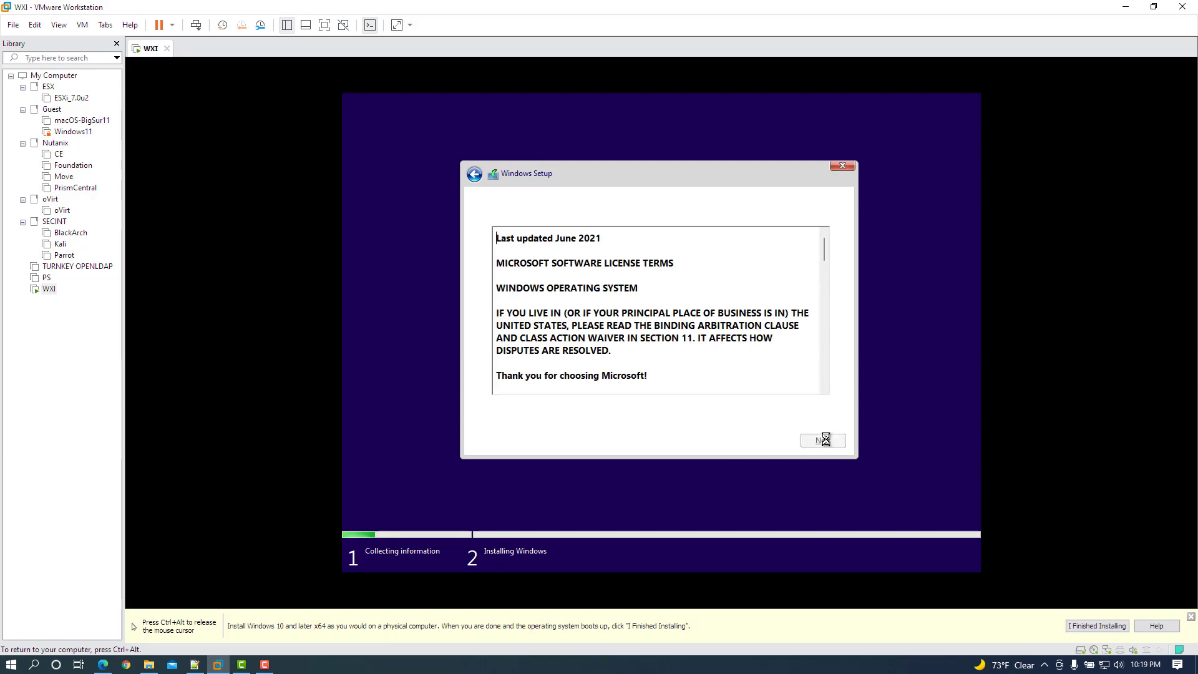
Accept the license and do a Custom install onto unallocated Drive 0.
left_click(710, 415)
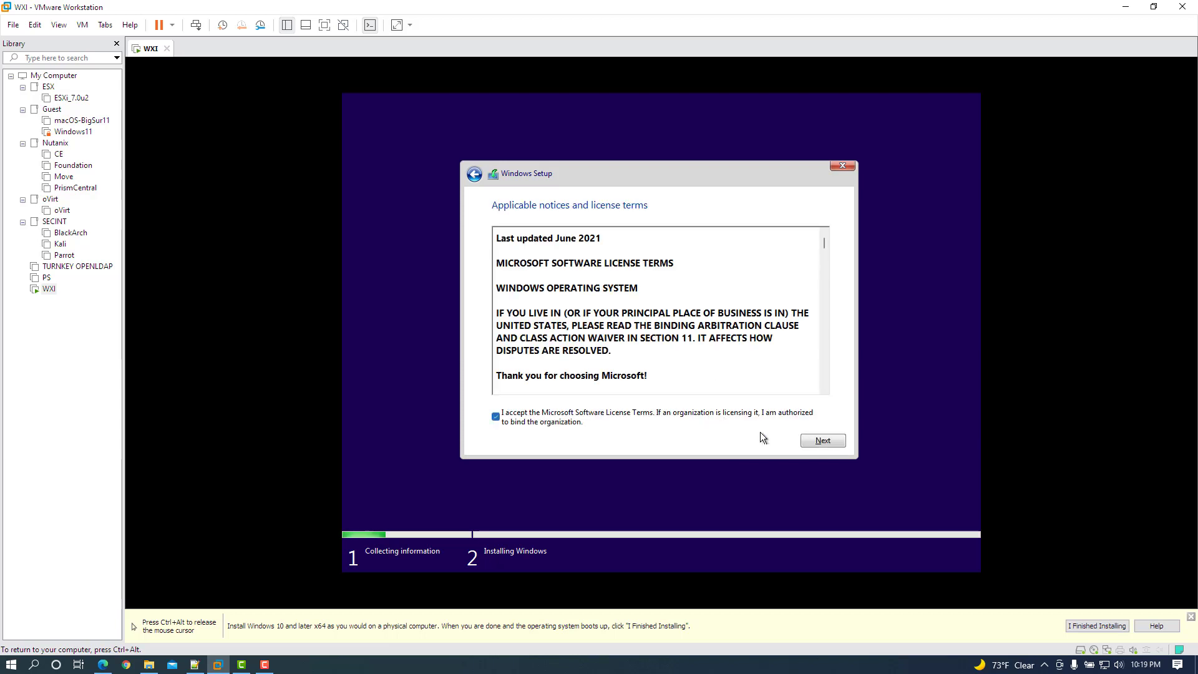
left_click(822, 440)
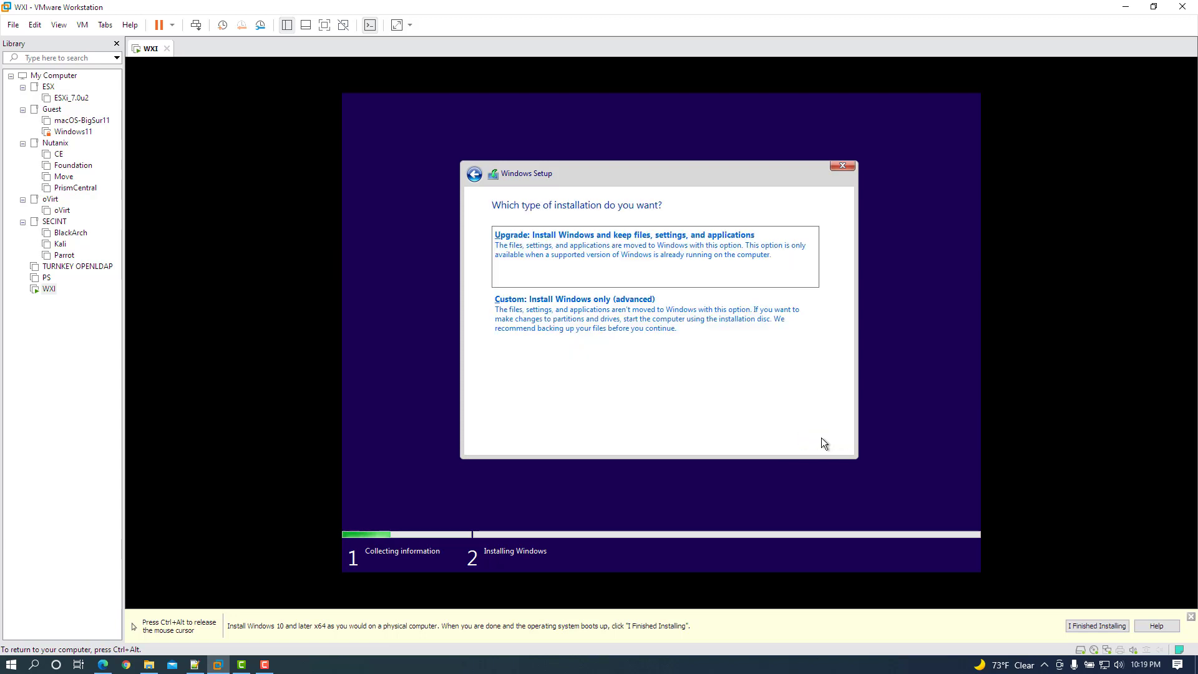
left_click(683, 329)
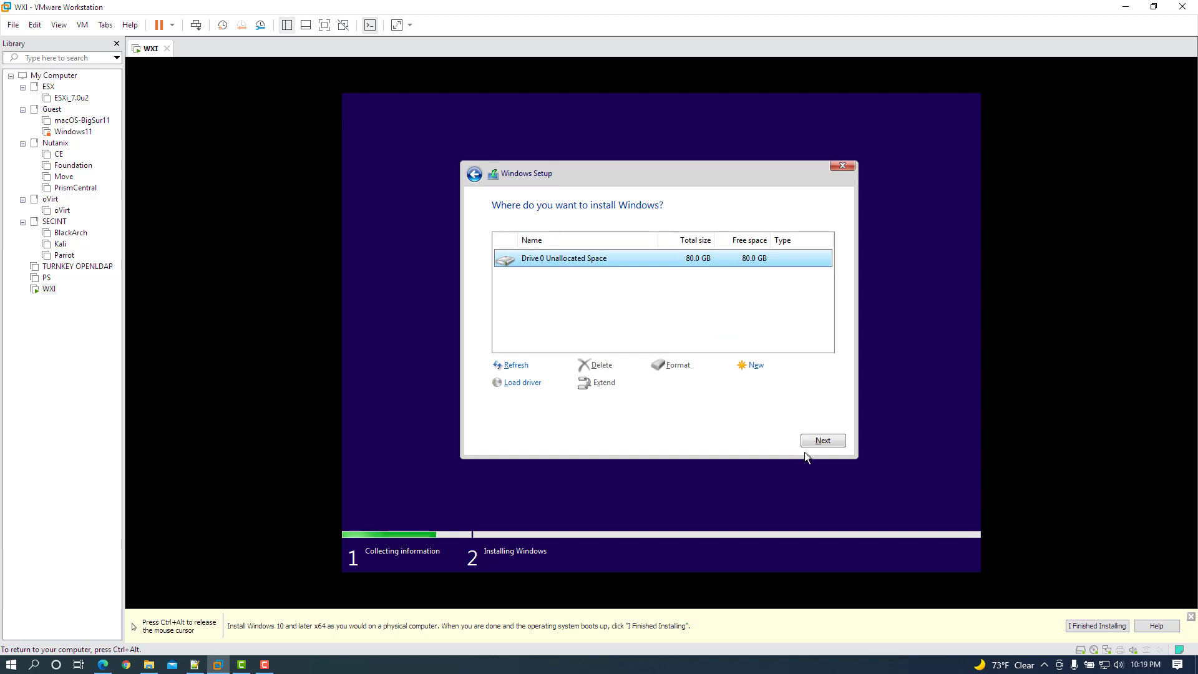
left_click(827, 443)
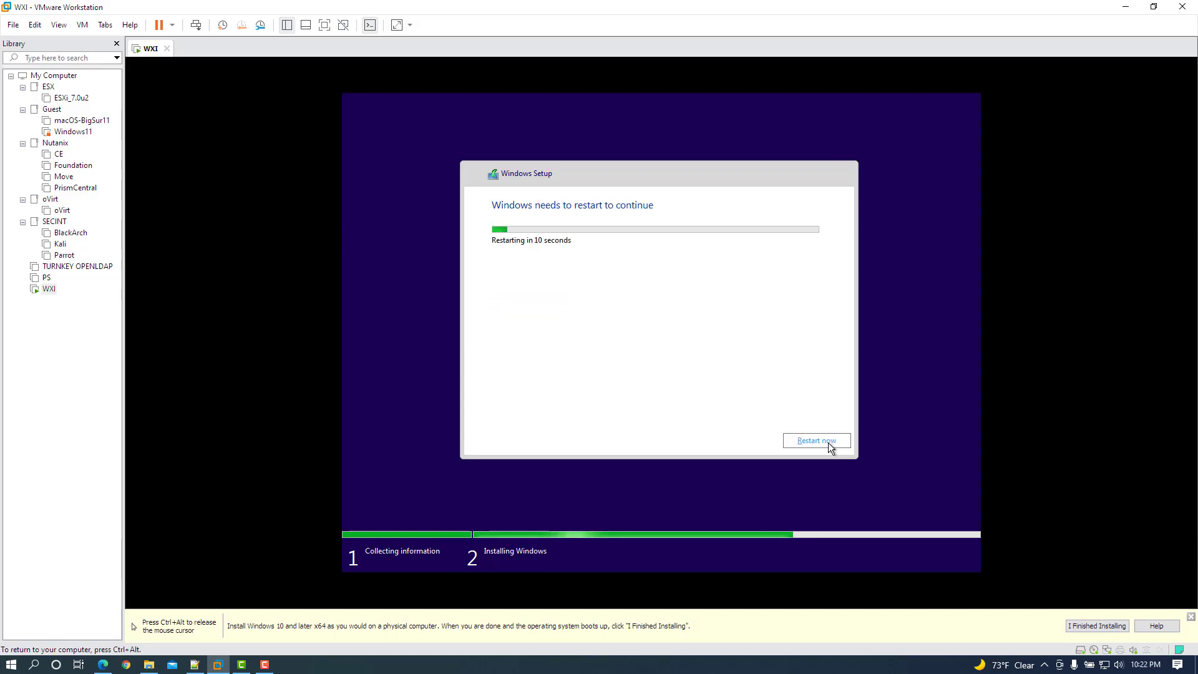
Choose Restart now in the Windows Setup countdown dialog.
left_click(829, 443)
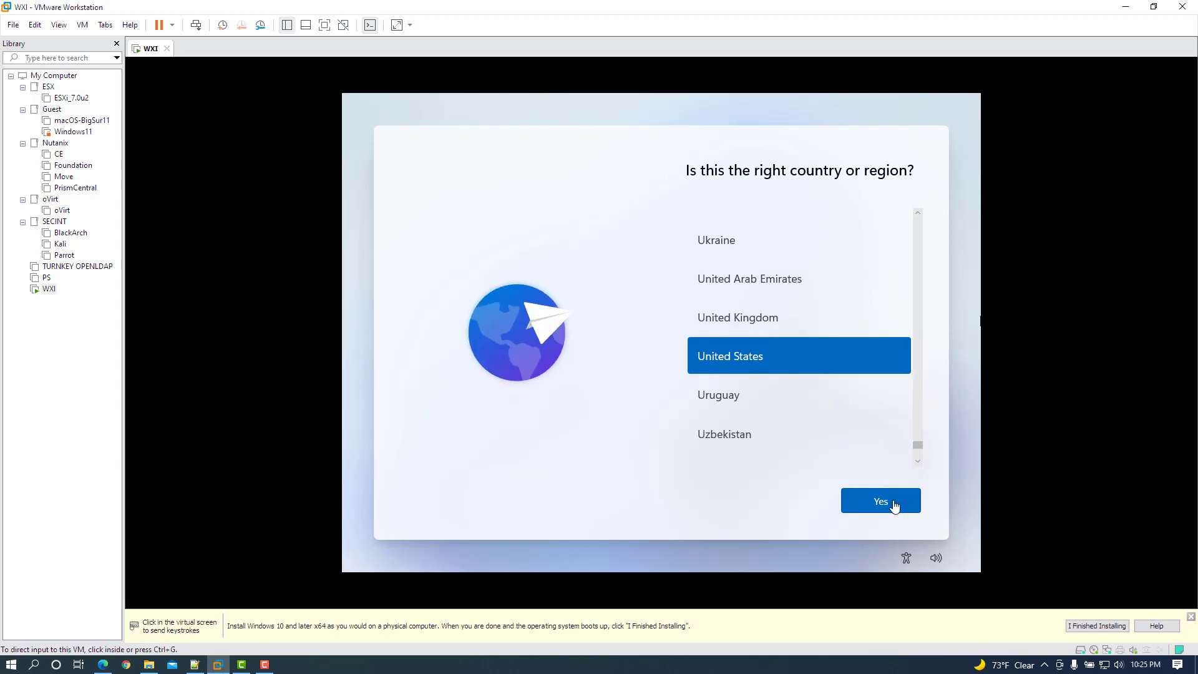
Accept United States and the US keyboard, skip a second layout, and enter W11 as device name.
left_click(893, 503)
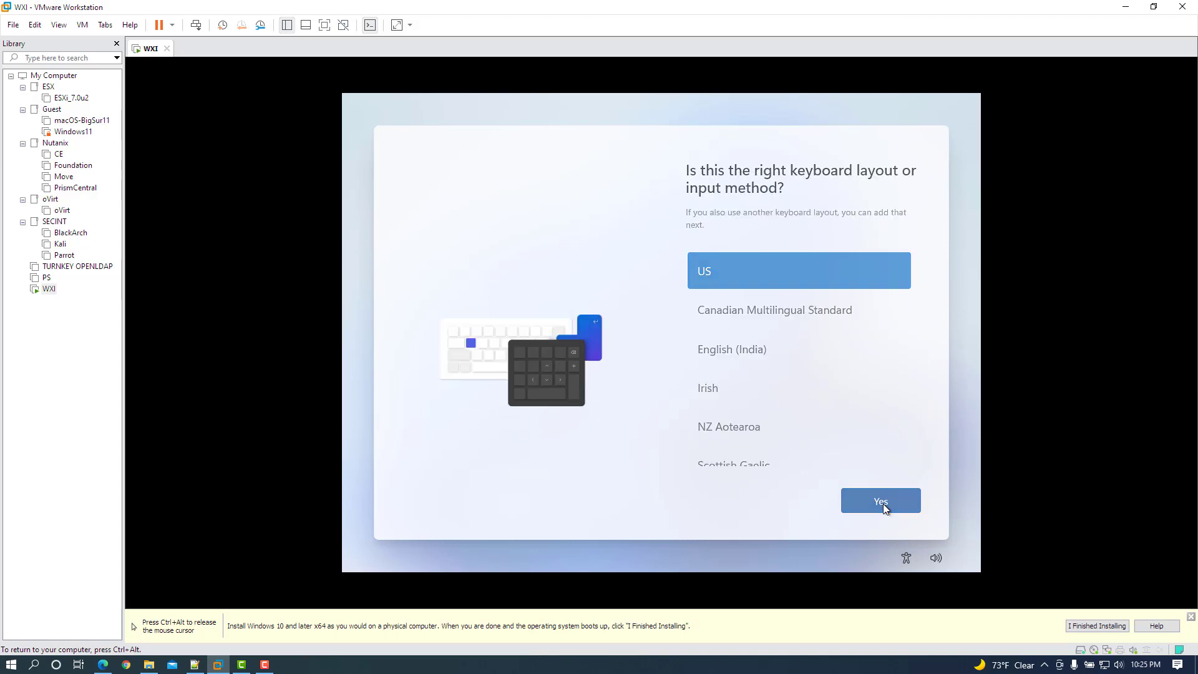
left_click(882, 503)
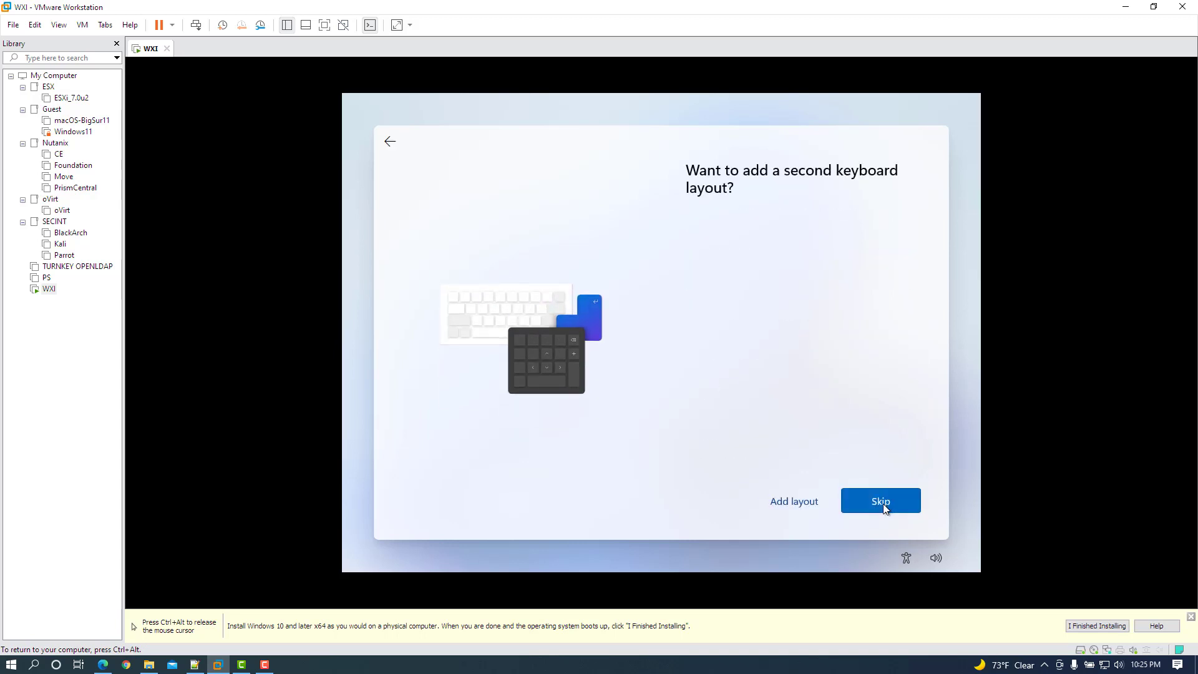
left_click(882, 503)
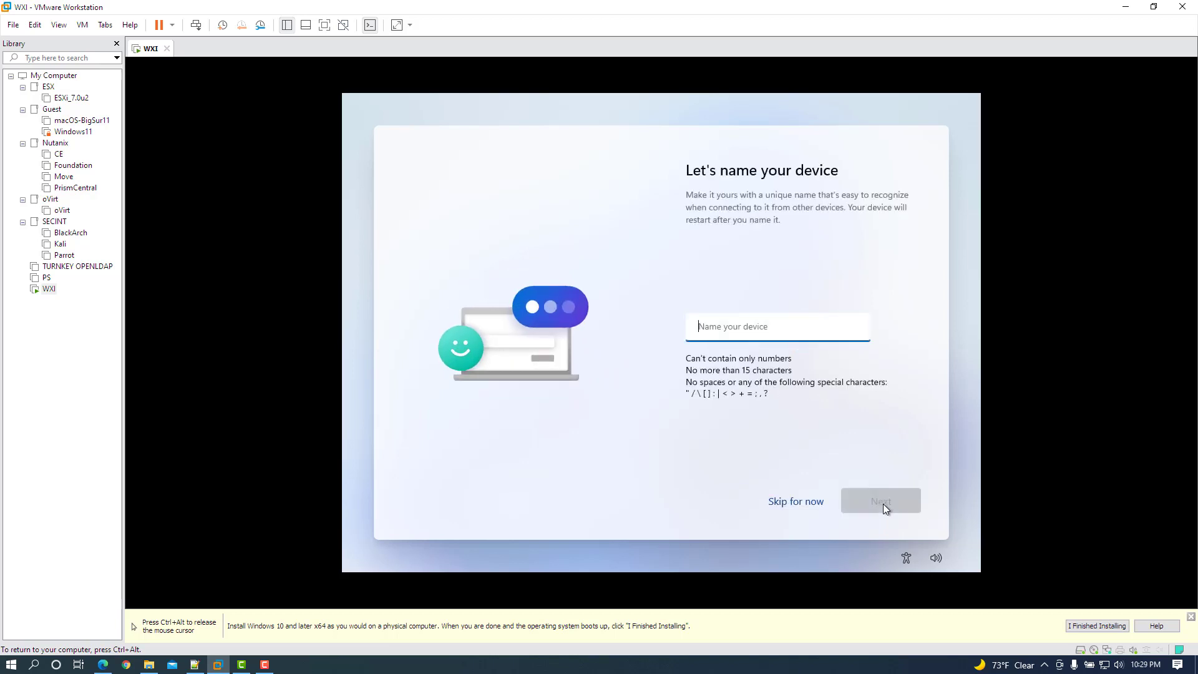
type("W11")
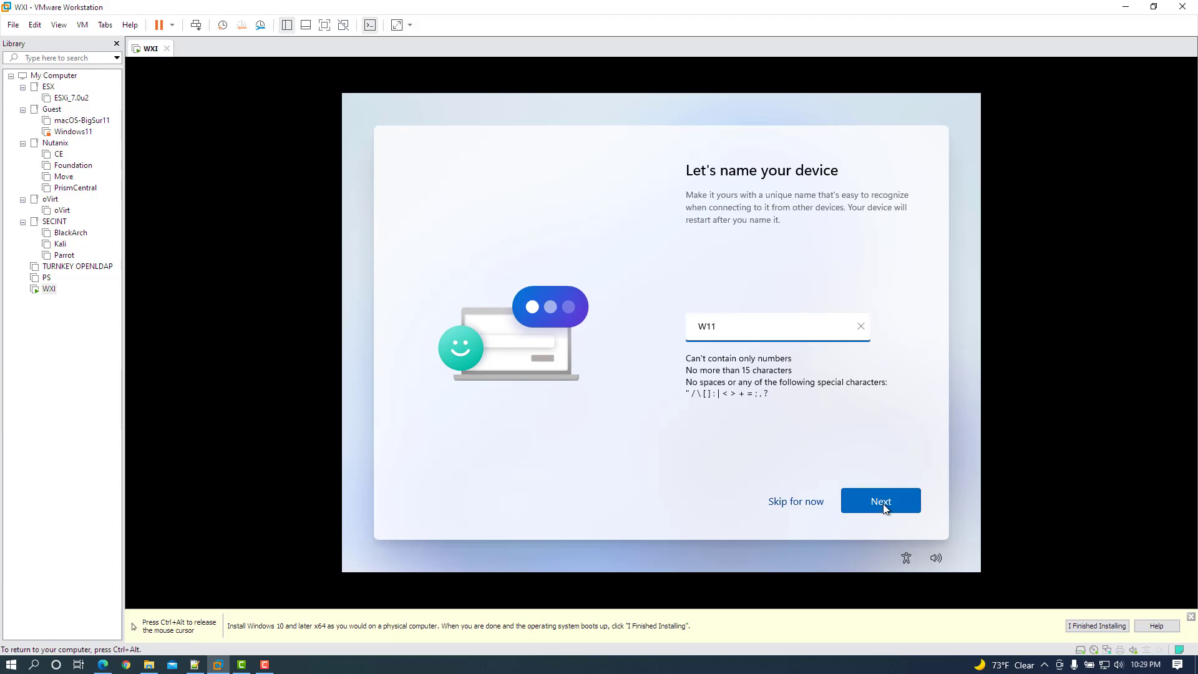
left_click(883, 504)
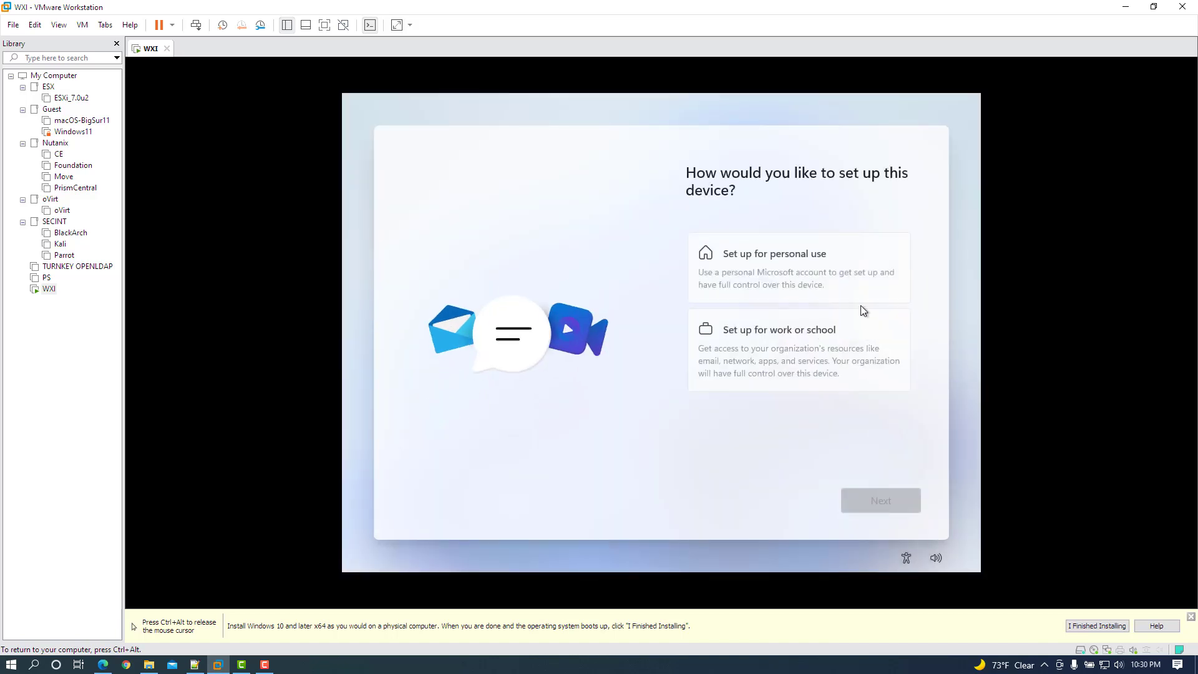
Choose personal use, then Sign-in options > Offline account, and Skip for now.
left_click(853, 284)
left_click(880, 500)
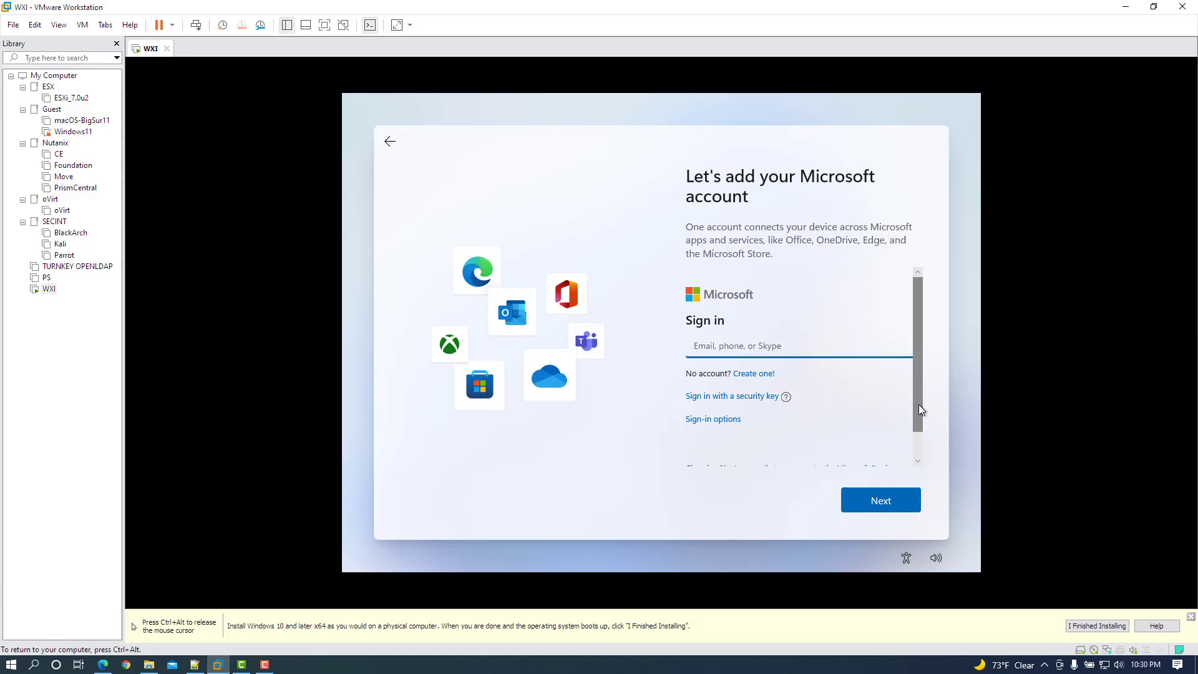
left_click_drag(918, 404, 917, 454)
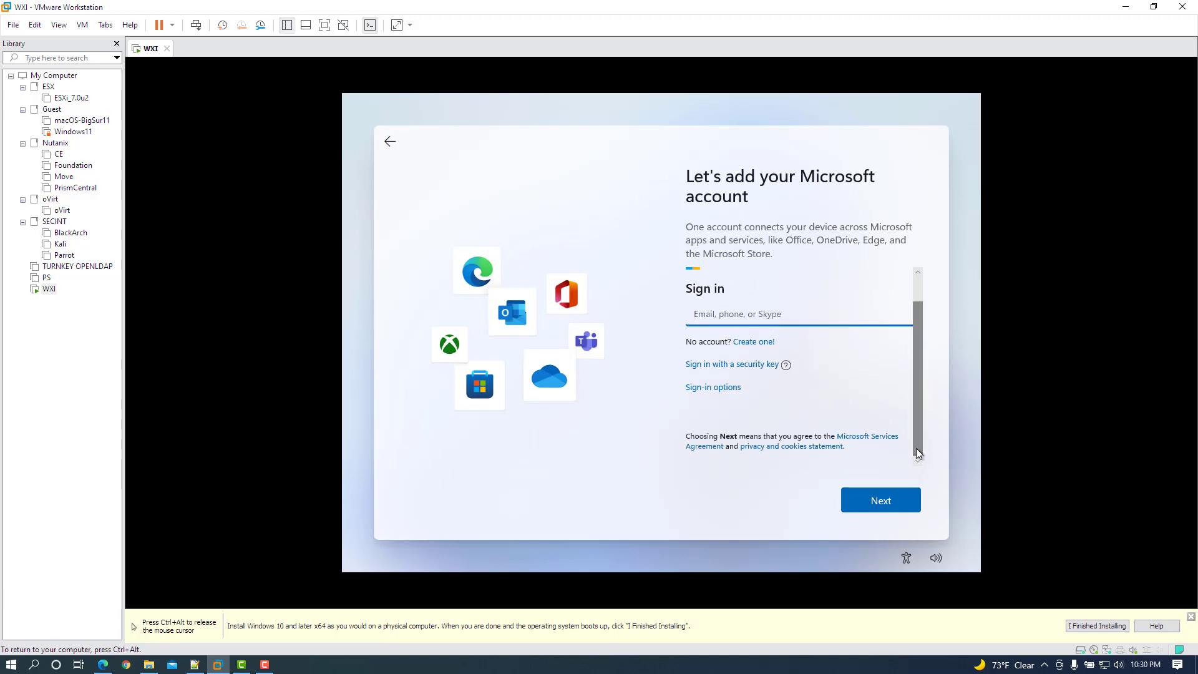
left_click(708, 396)
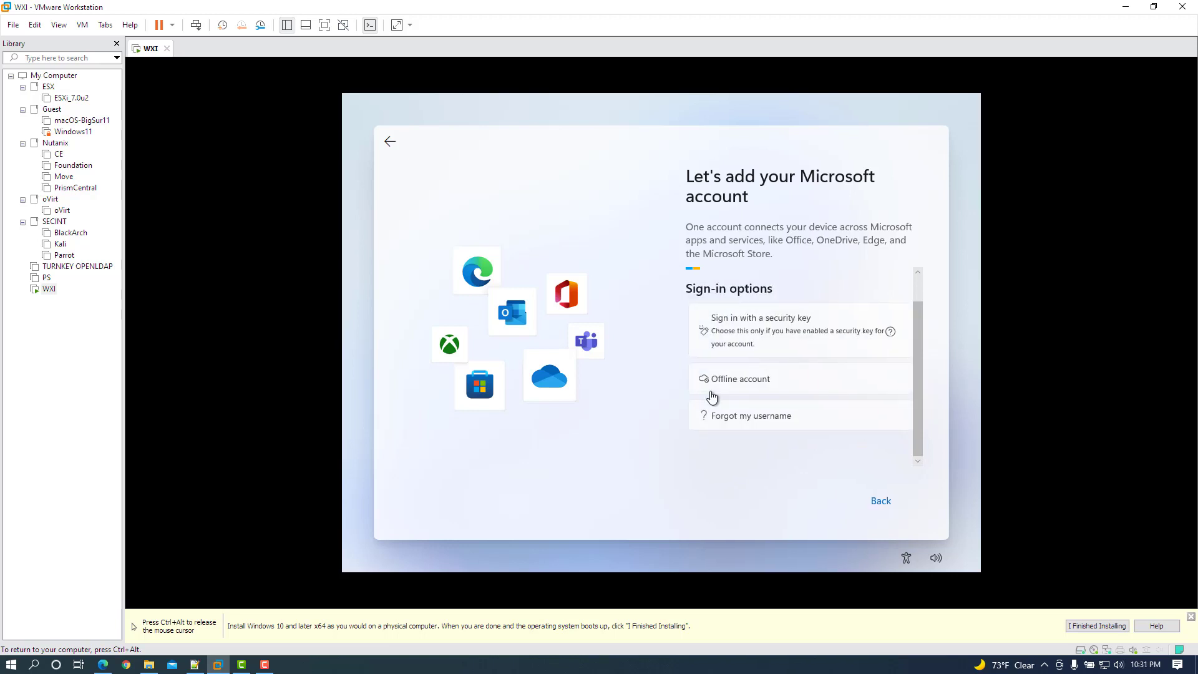
left_click(767, 383)
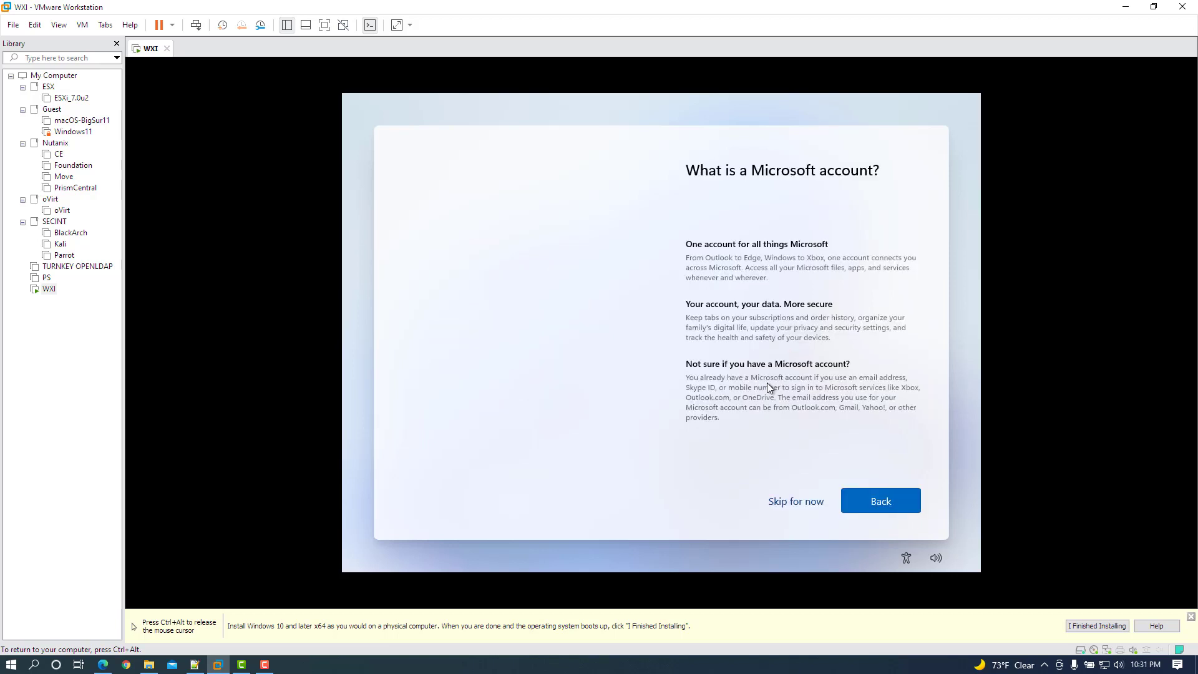
left_click(811, 501)
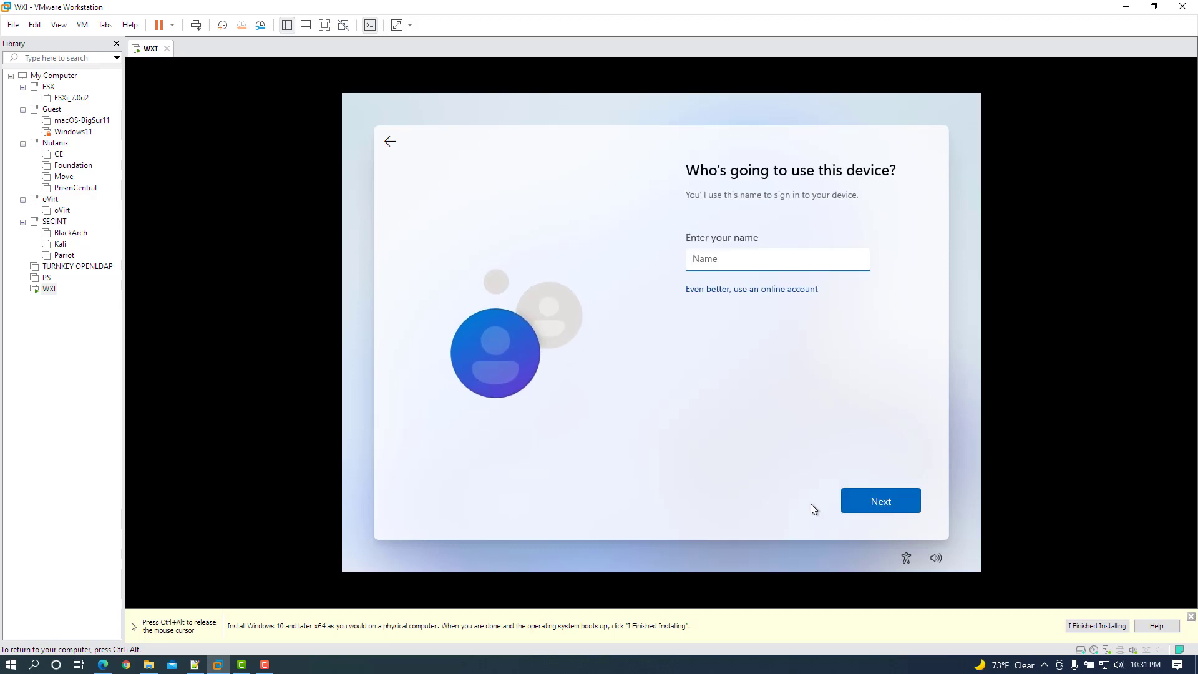
Enter the local account's user name, then set and confirm its password.
type("W")
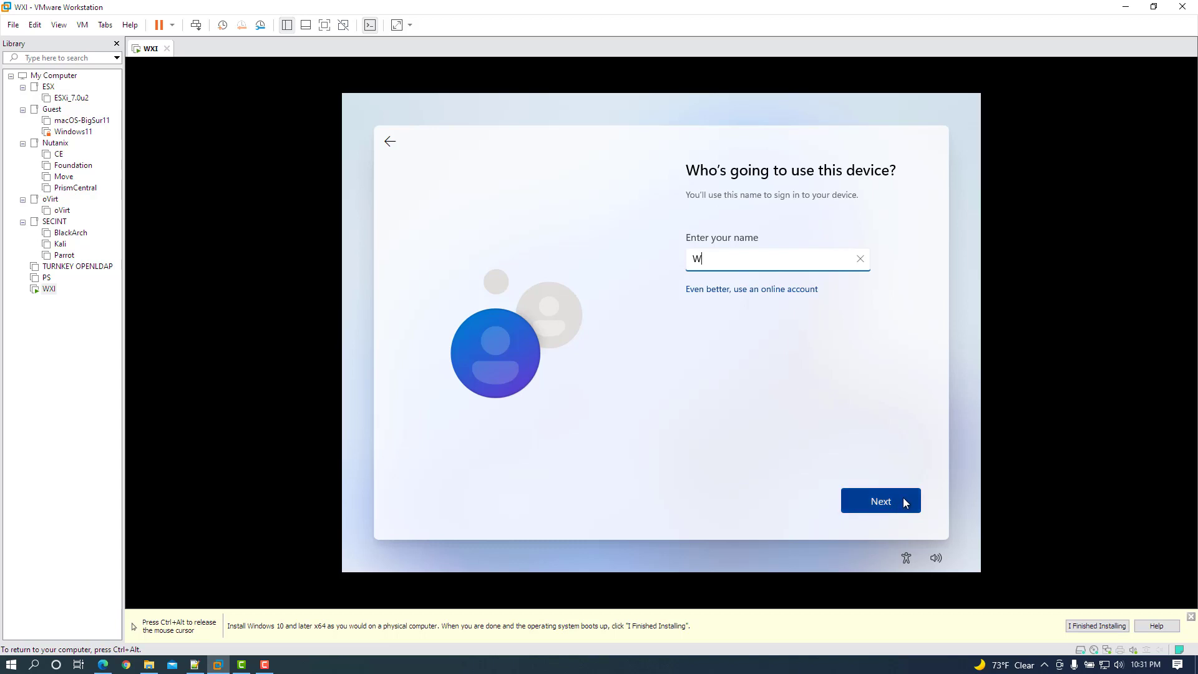
left_click(906, 503)
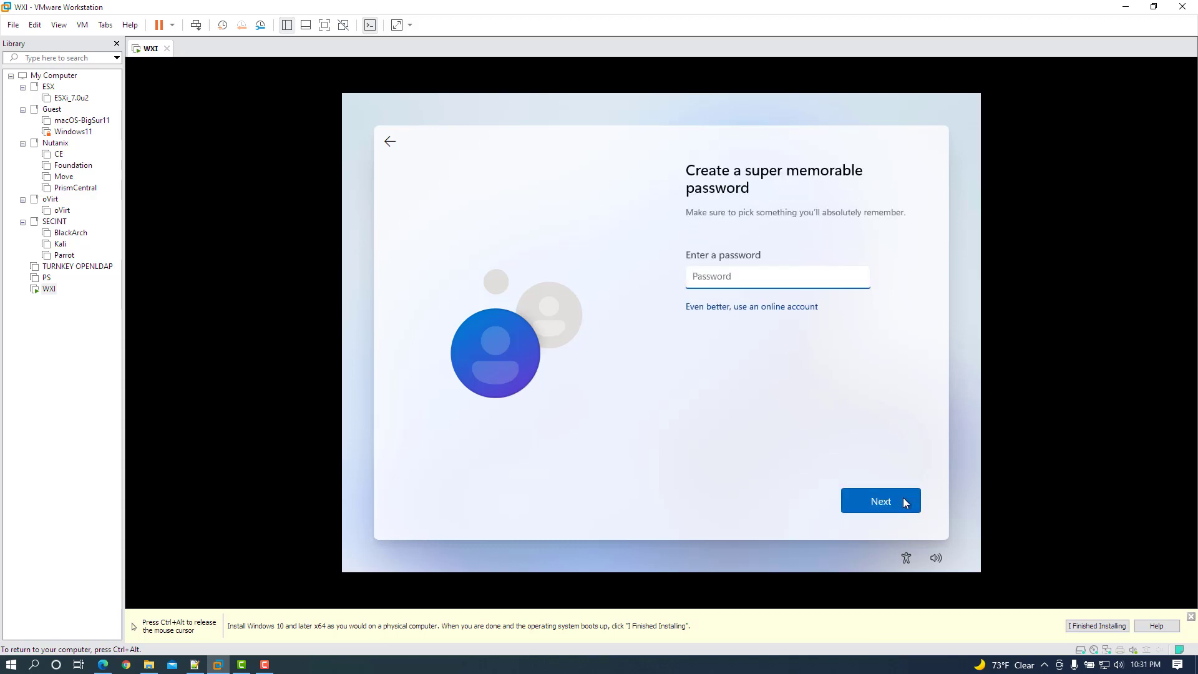
type("123456")
left_click(904, 500)
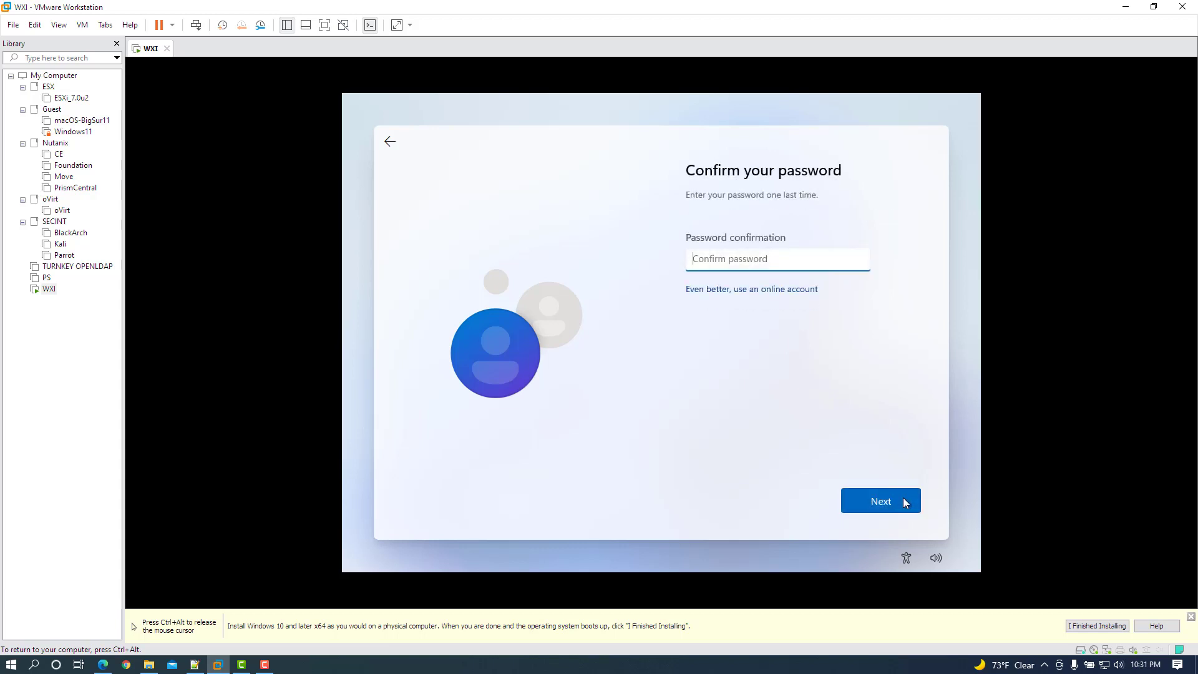
type("123456")
left_click(903, 496)
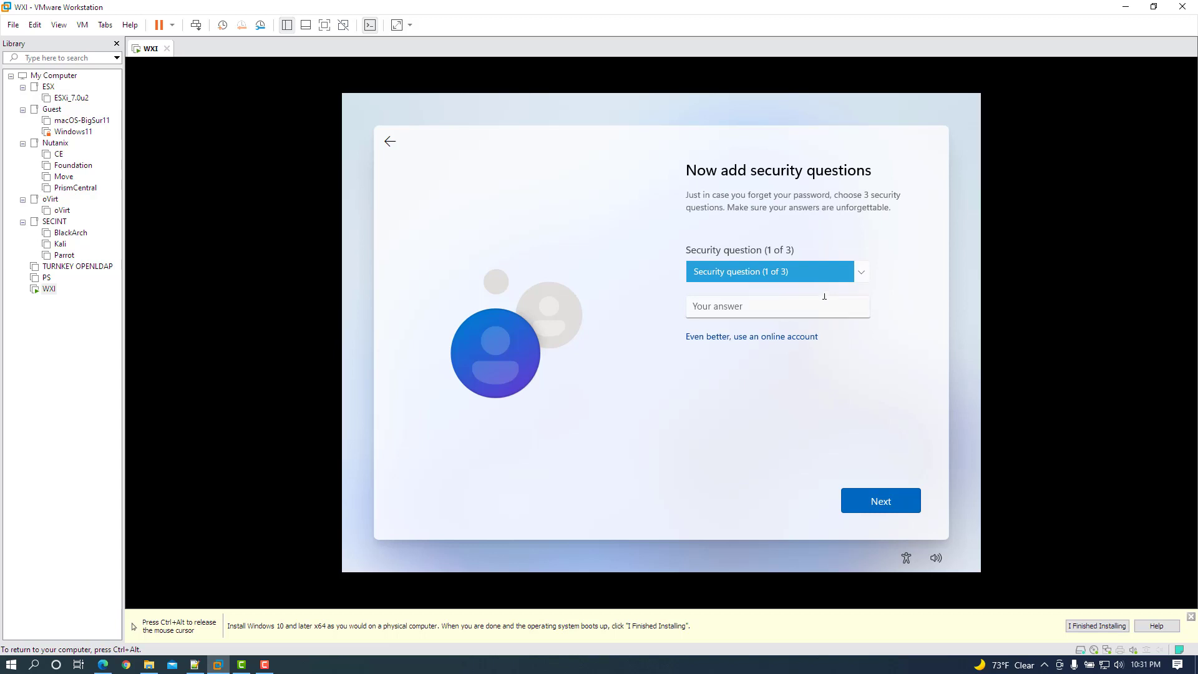
Choose and answer the first pet's name and birth city security questions.
left_click(813, 272)
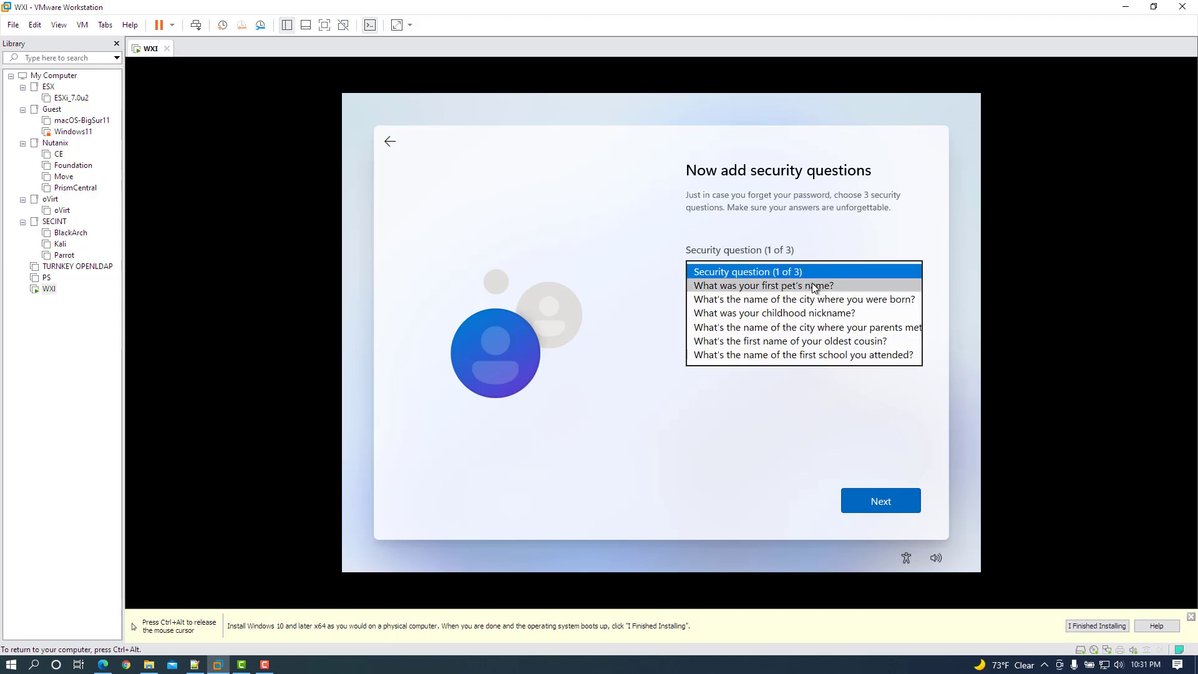
left_click(813, 285)
type("Pet")
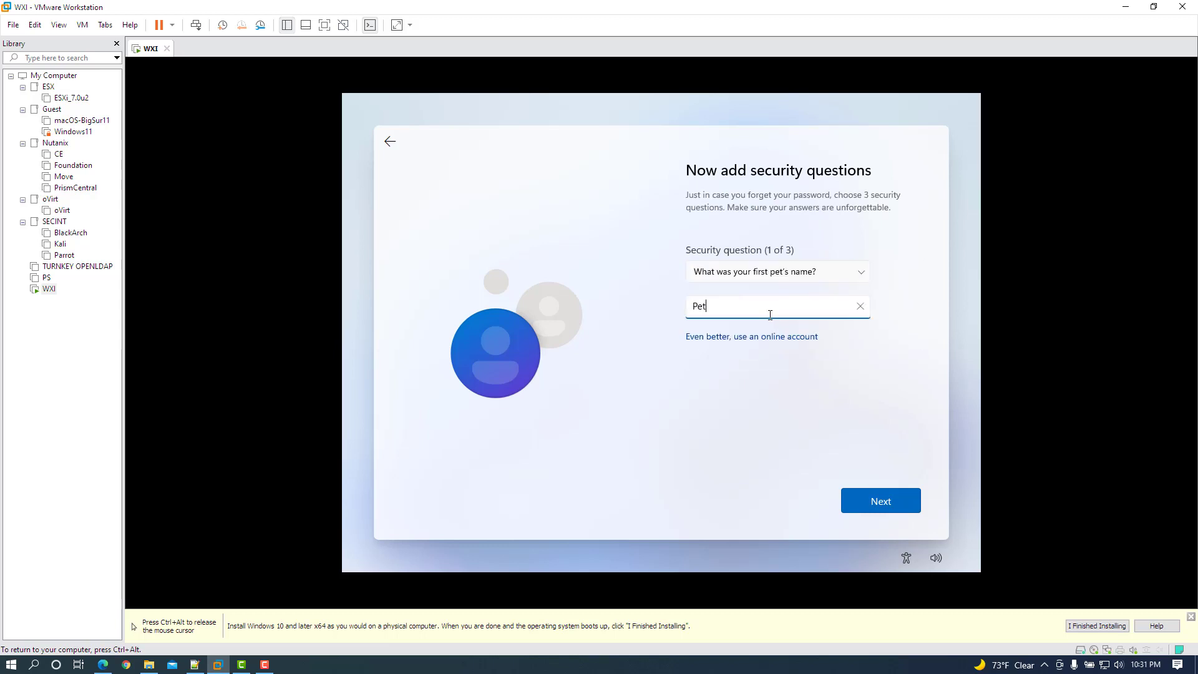
left_click(870, 501)
left_click(783, 274)
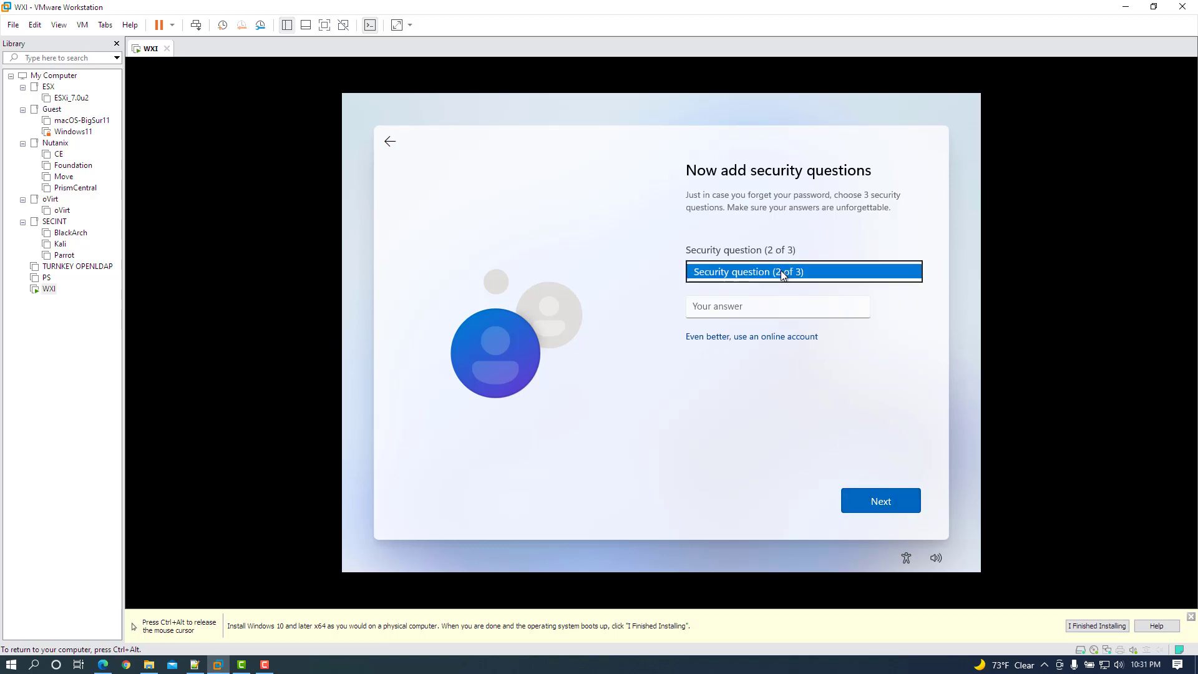
left_click(780, 283)
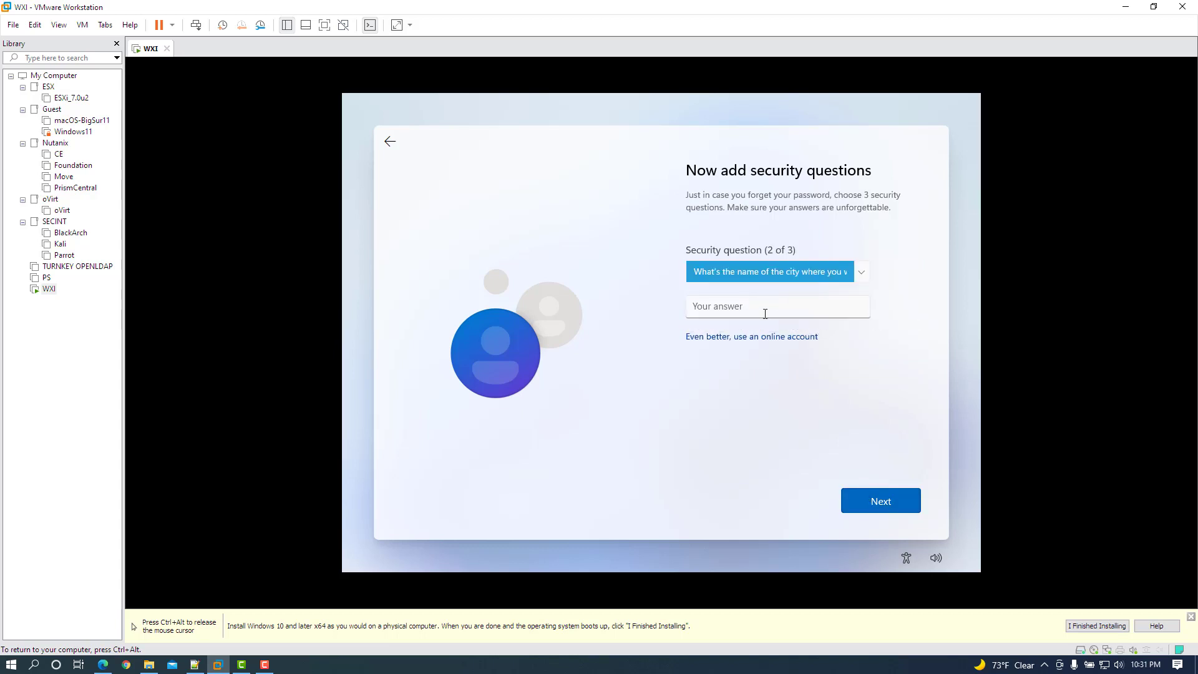
type("City")
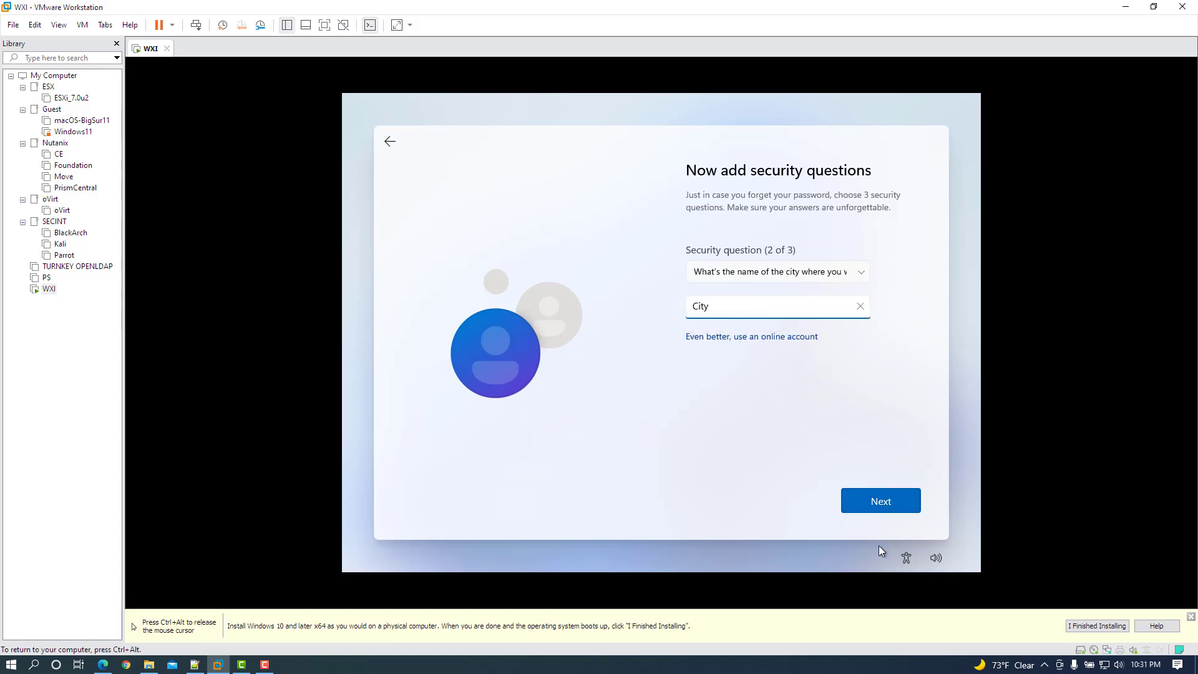
Choose and answer the childhood nickname security question, then submit all three.
left_click(905, 492)
left_click(789, 279)
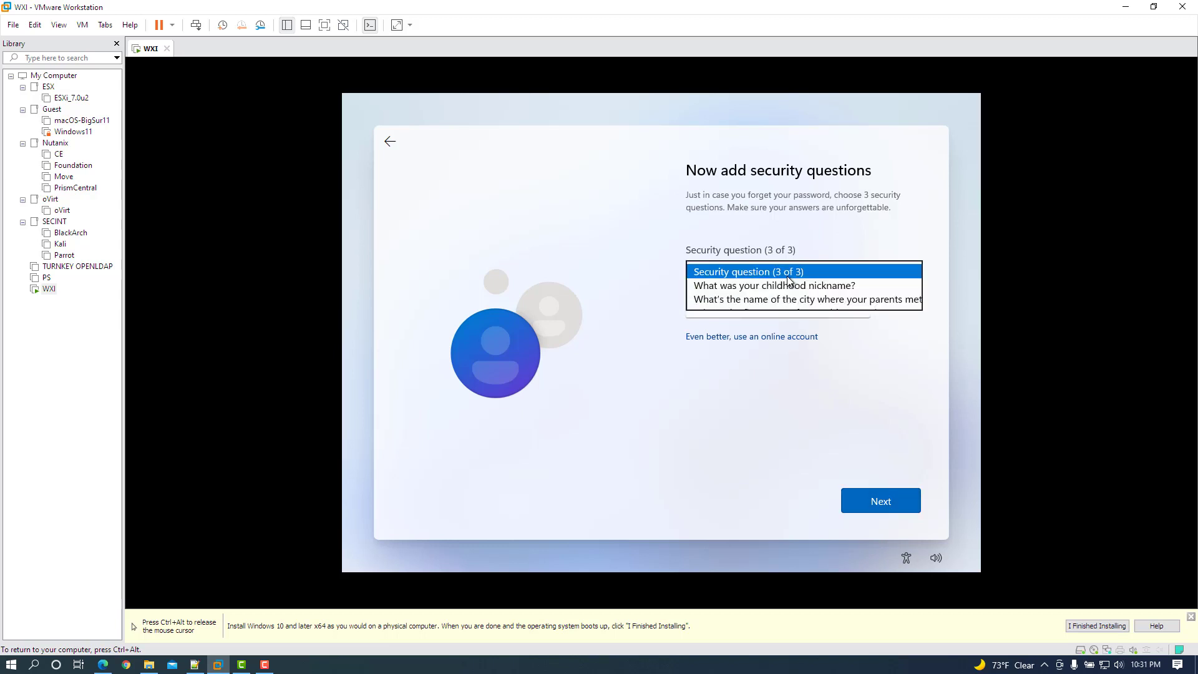
left_click(789, 285)
left_click(765, 310)
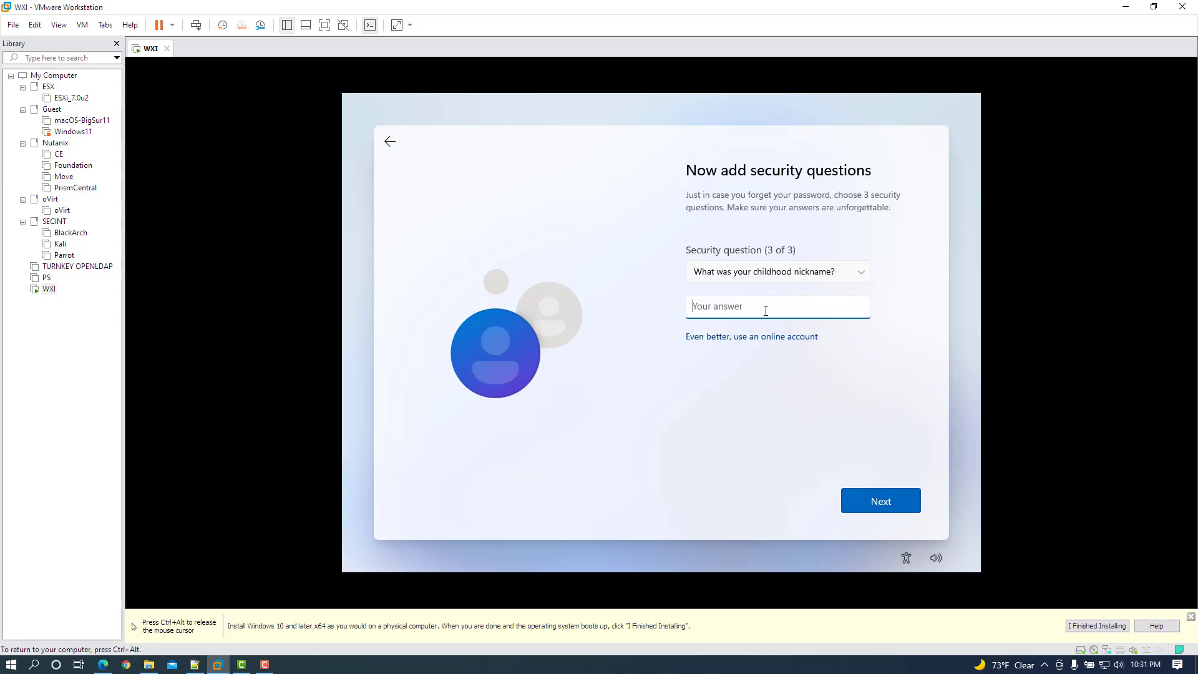
type("Nickname")
left_click(859, 500)
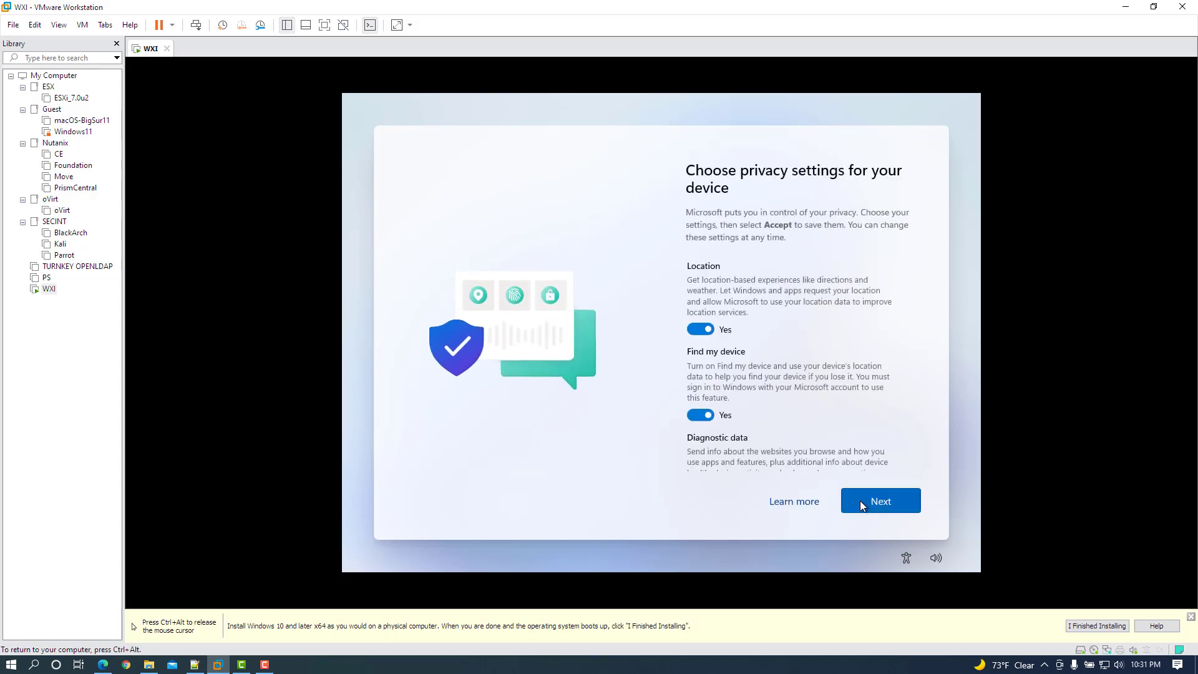
Page through the privacy settings and accept the defaults.
left_click(860, 500)
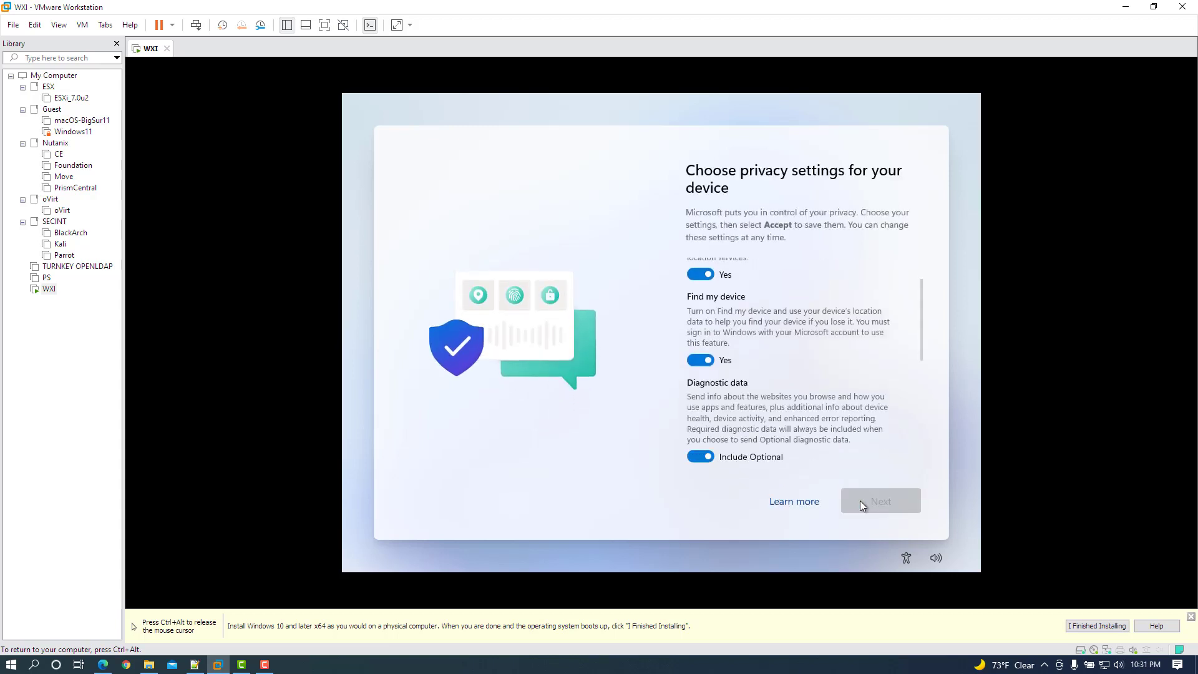
left_click(860, 501)
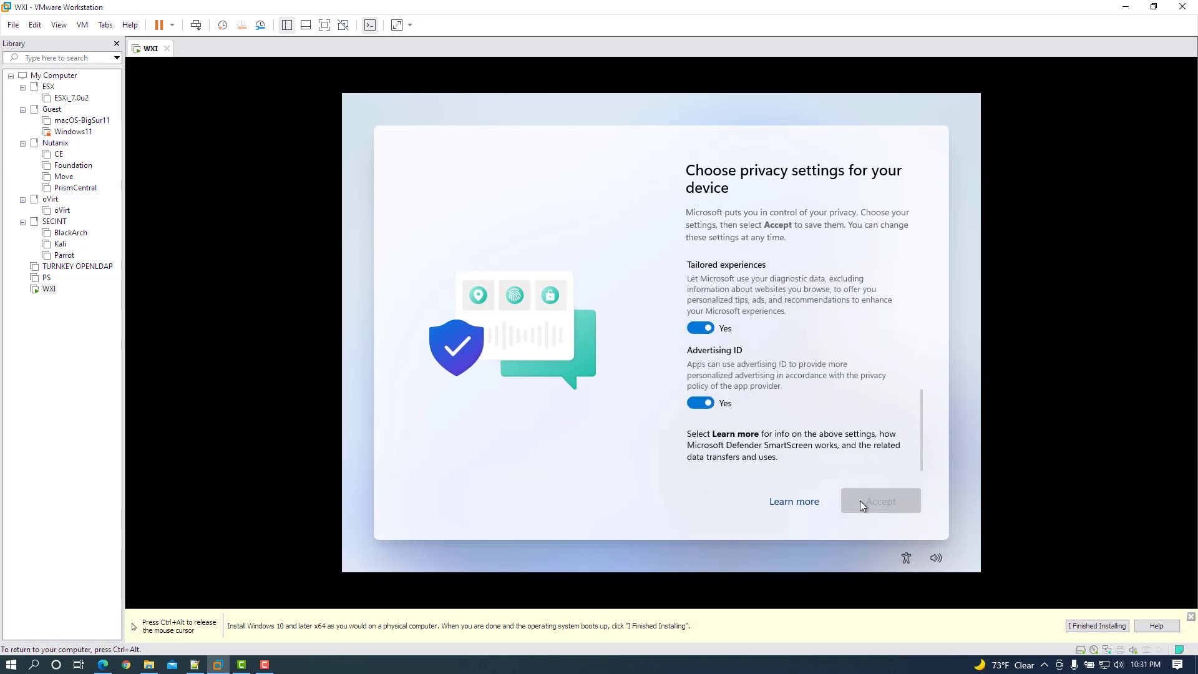
left_click(860, 505)
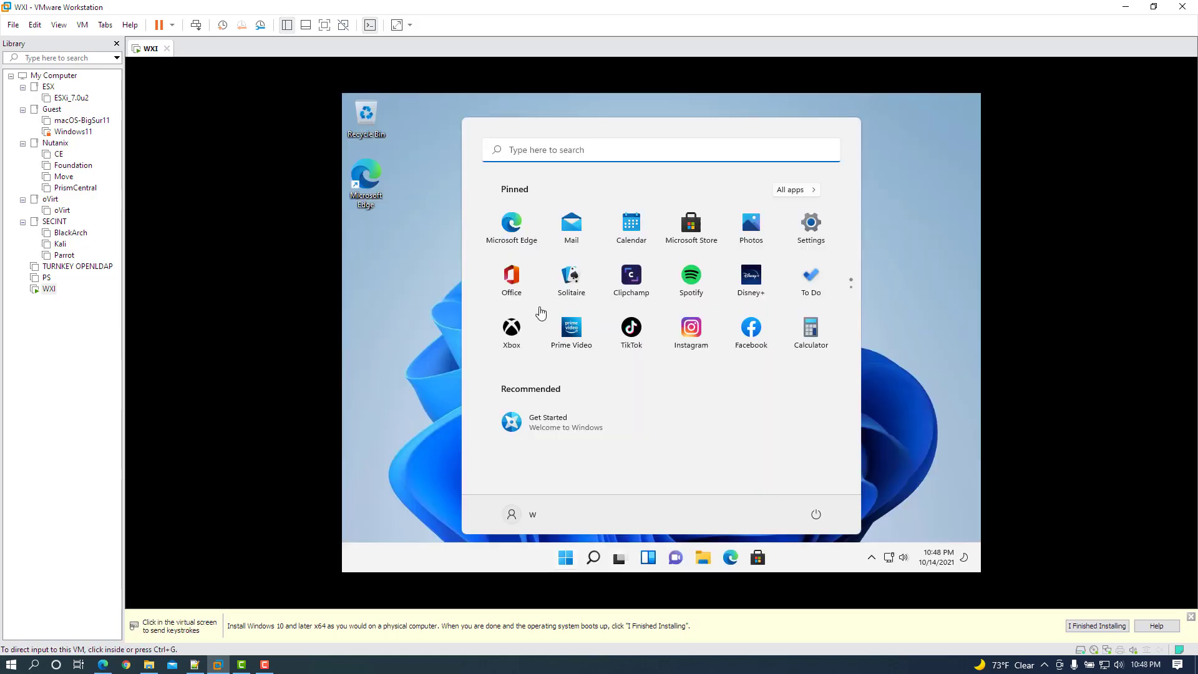
Mount the VMware Tools installer on WXI and browse the disc's contents in the guest.
right_click(50, 291)
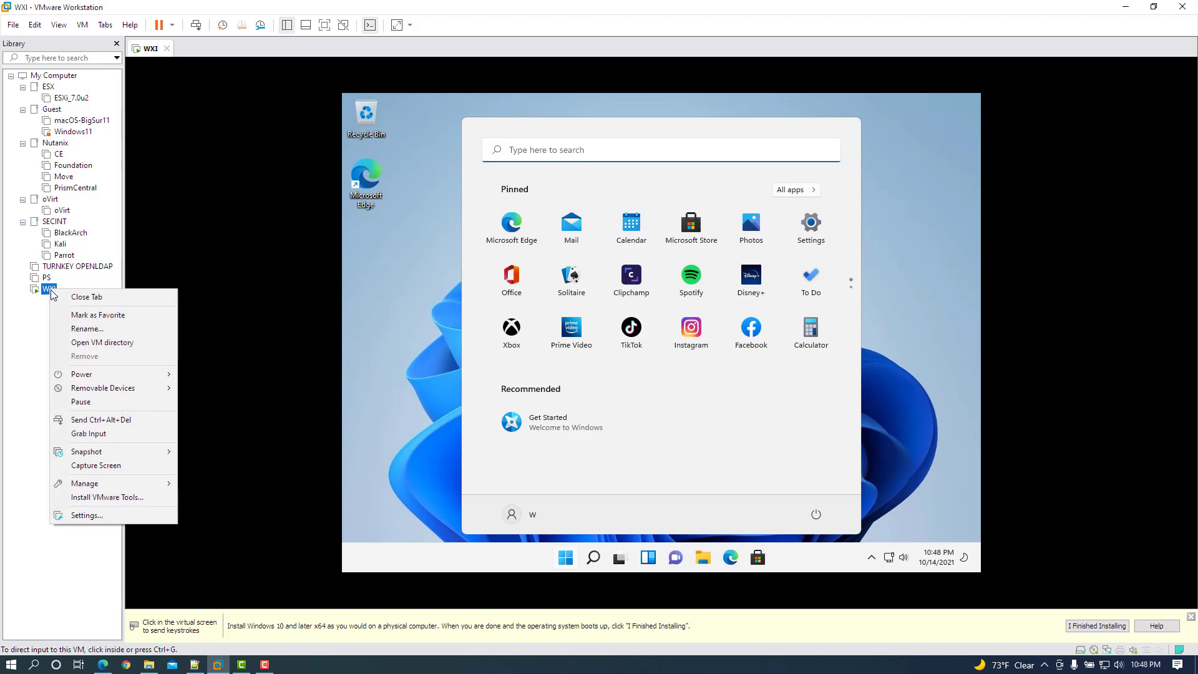
left_click(107, 496)
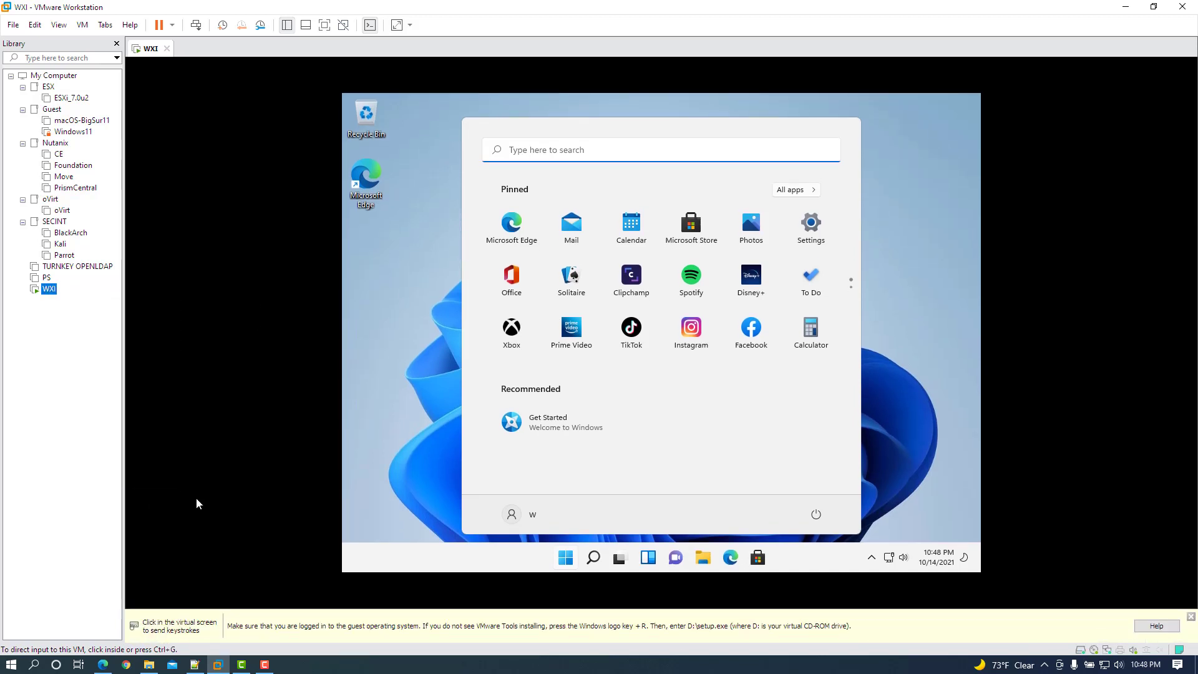
left_click(645, 304)
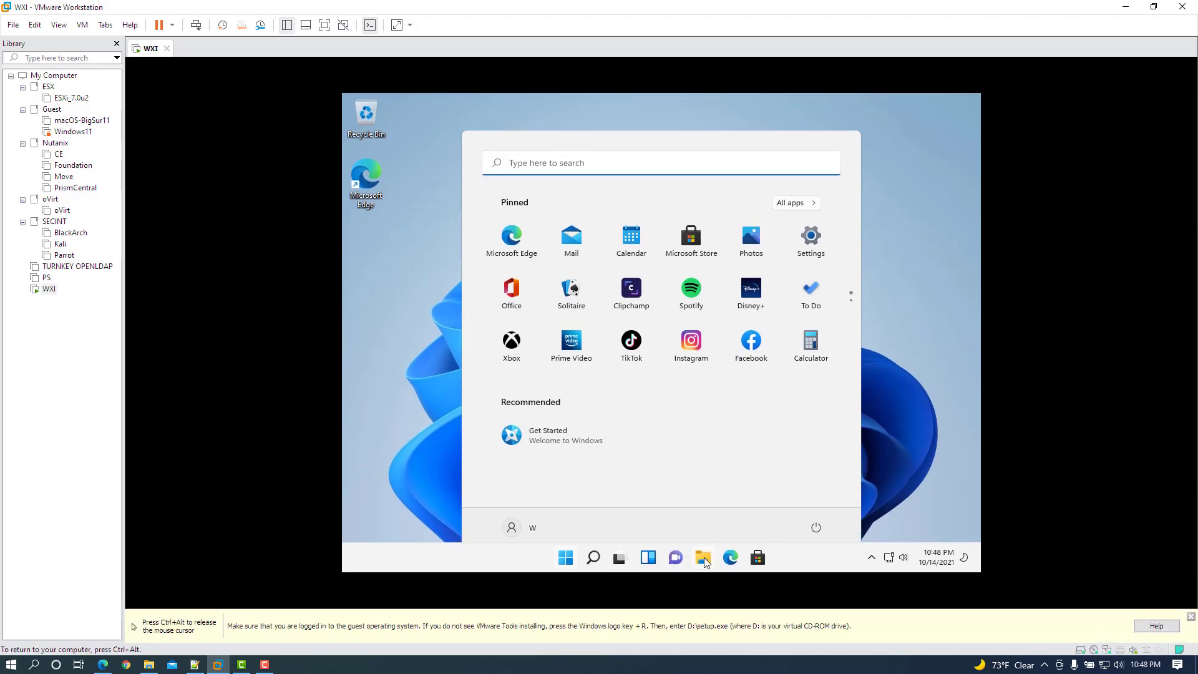
key("super+e")
left_click(493, 435)
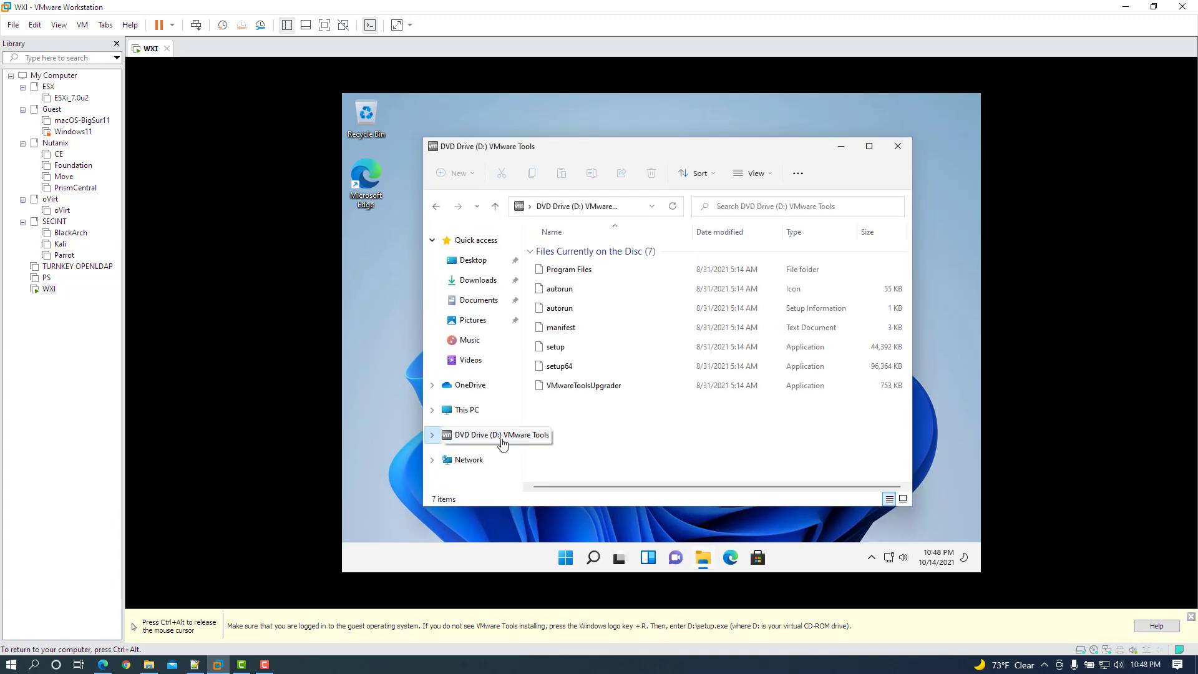
key("super+d")
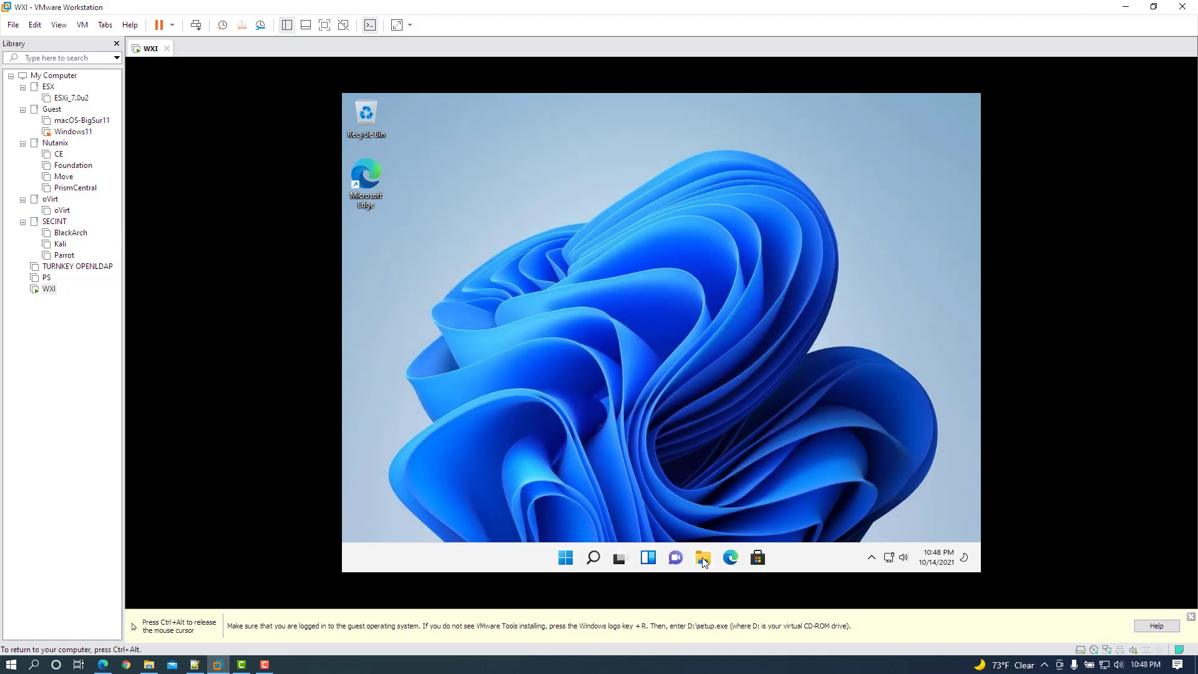
left_click(701, 556)
left_click(495, 437)
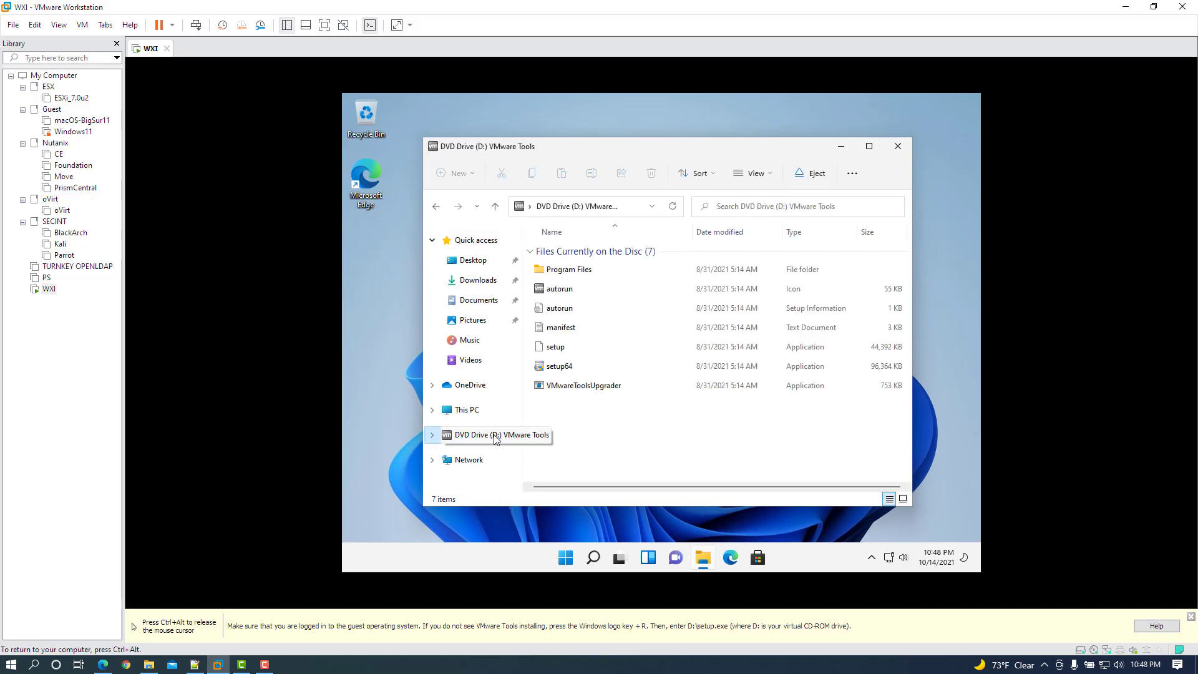
Run the 64-bit VMware Tools setup with the Complete setup type and finish it.
double_click(571, 367)
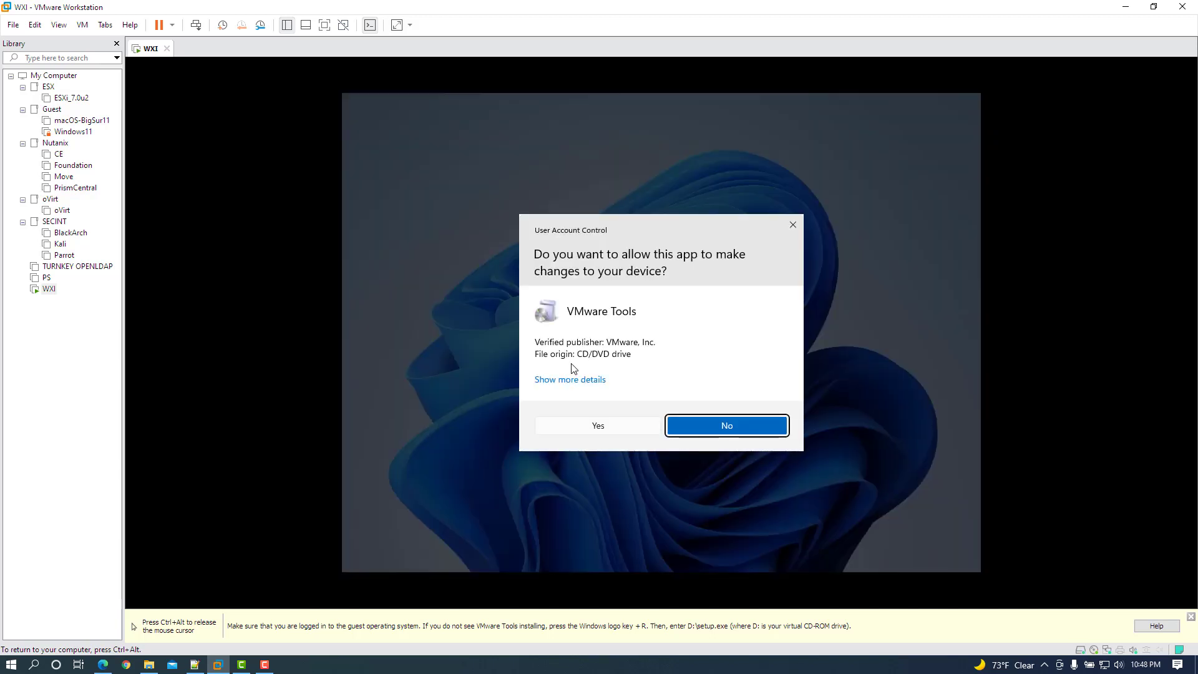
left_click(692, 431)
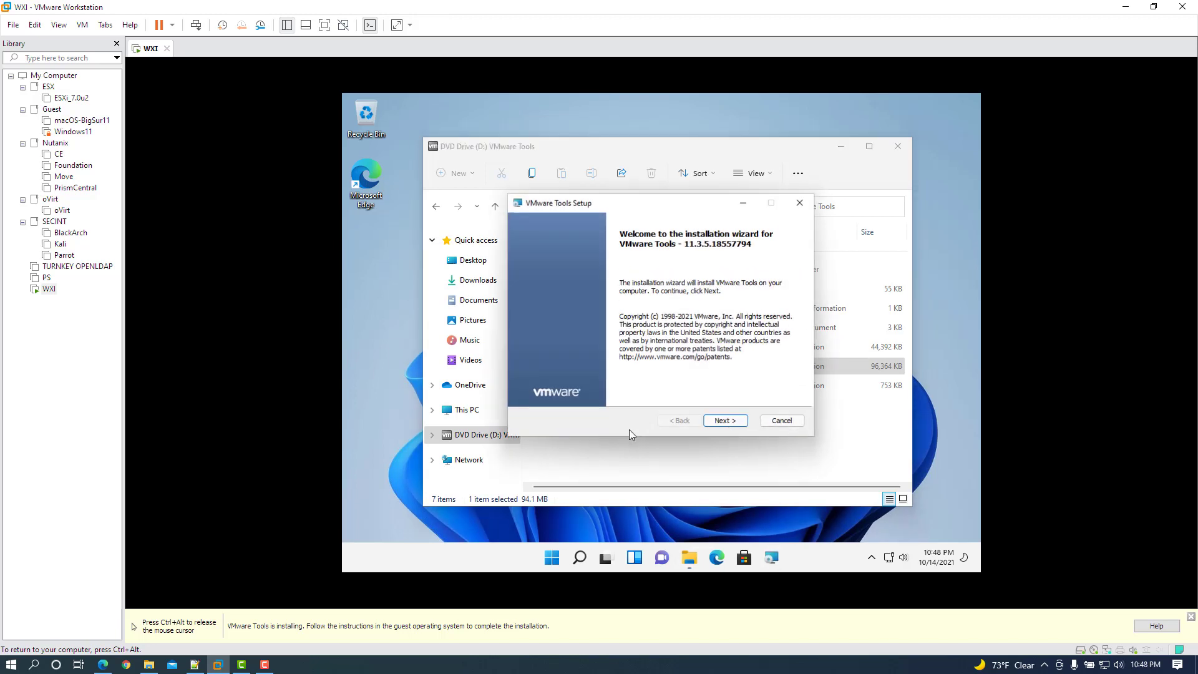
left_click(724, 423)
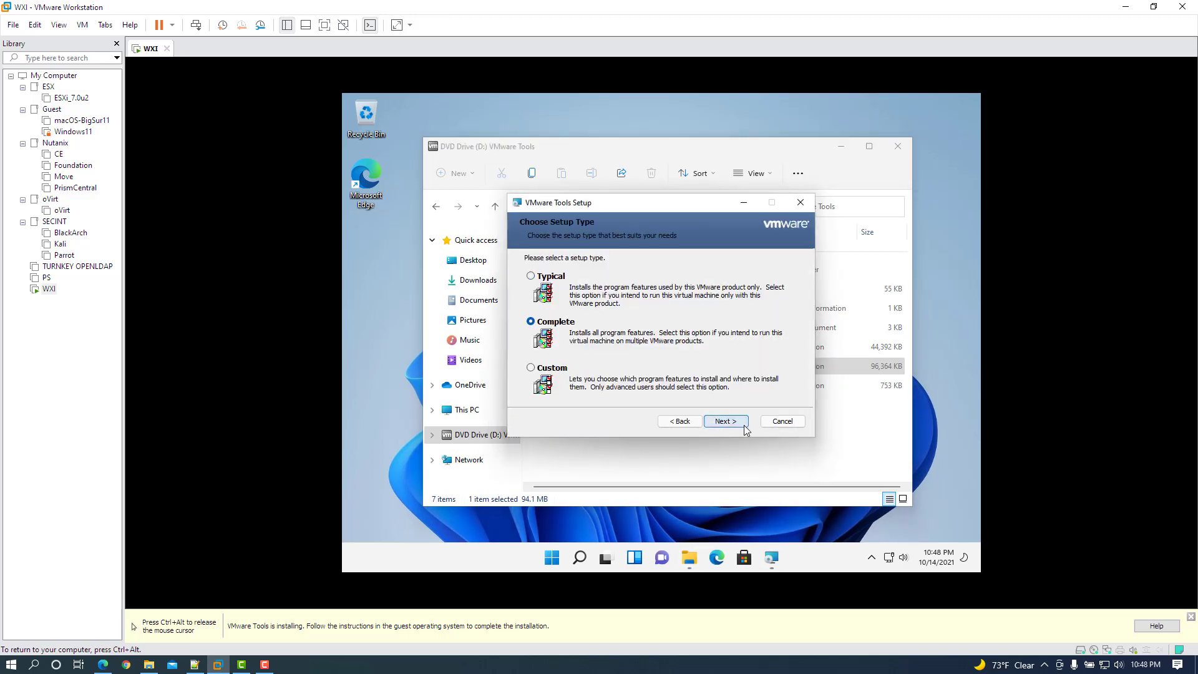
left_click(726, 423)
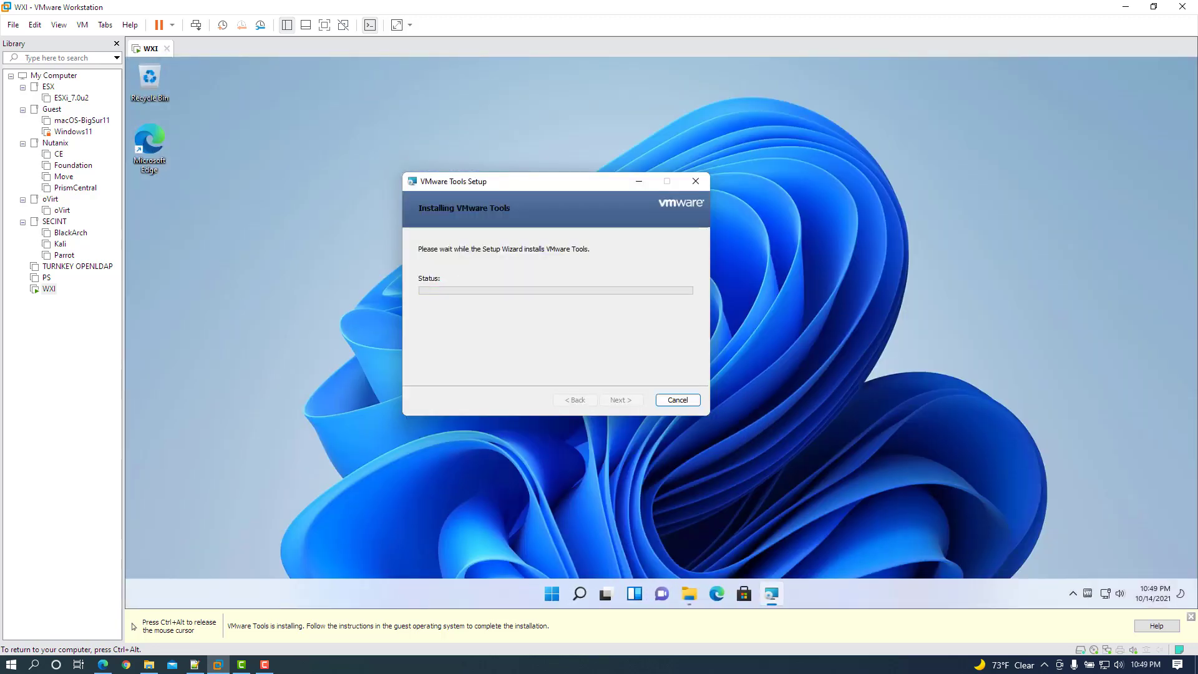
left_click(621, 399)
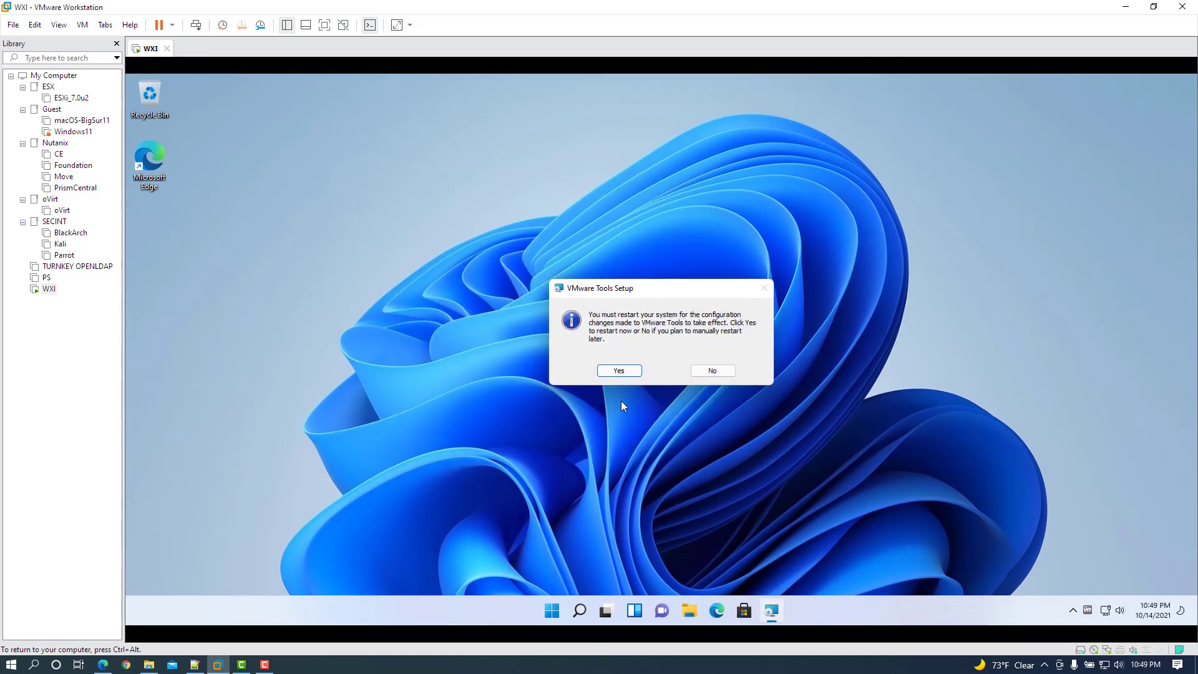
Restart the WXI guest to apply VMware Tools and sign back in with the account password.
left_click(628, 370)
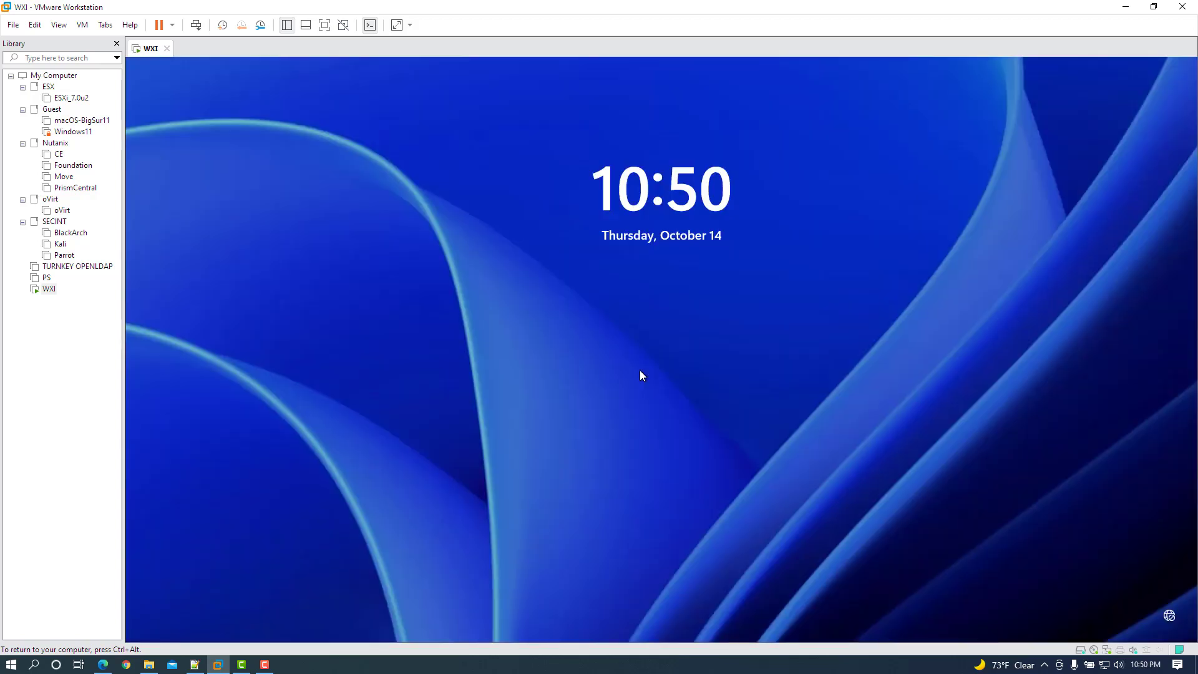
left_click(640, 374)
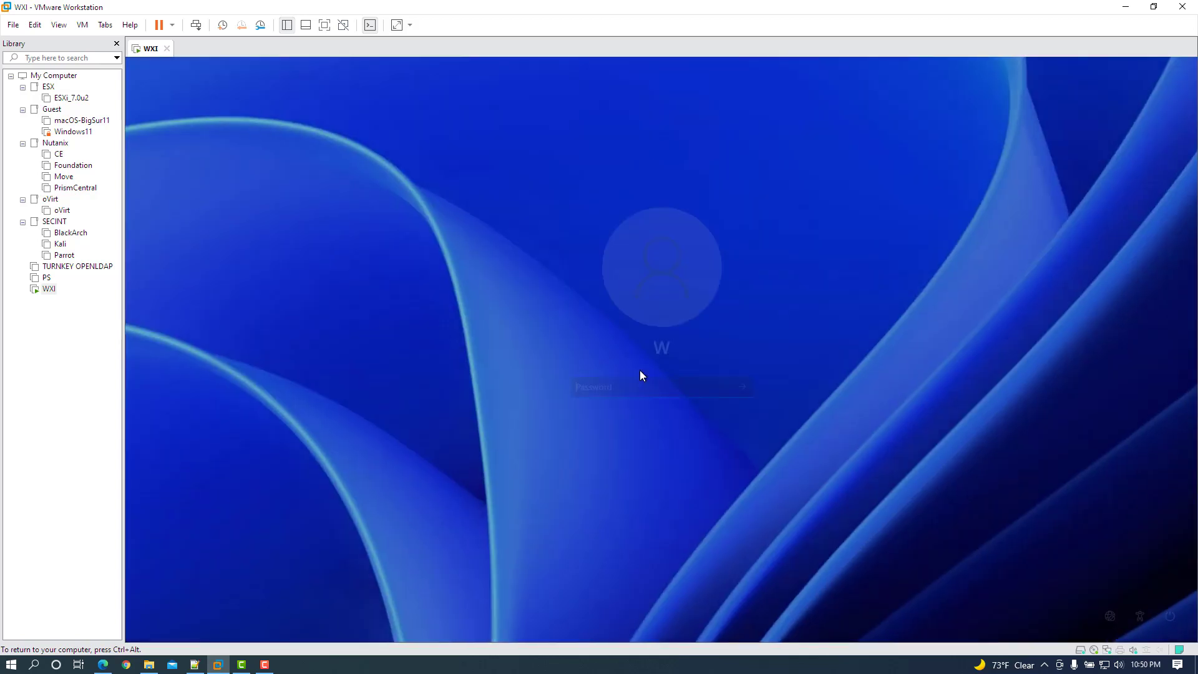
type("*******")
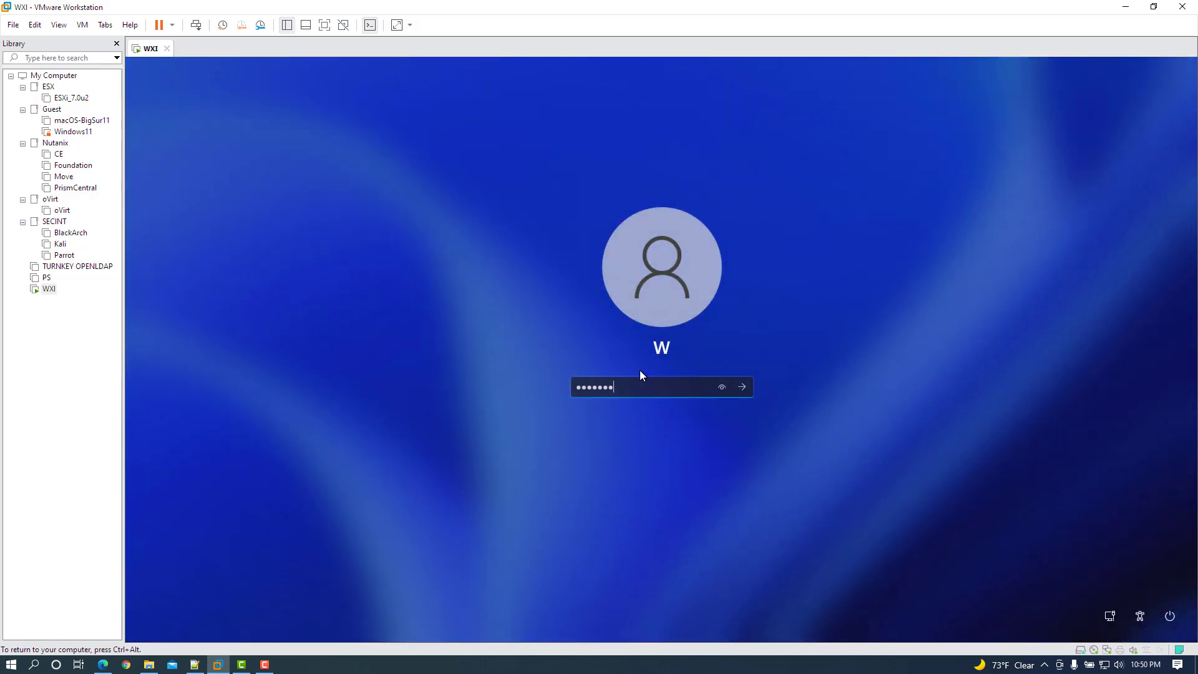
key("Return")
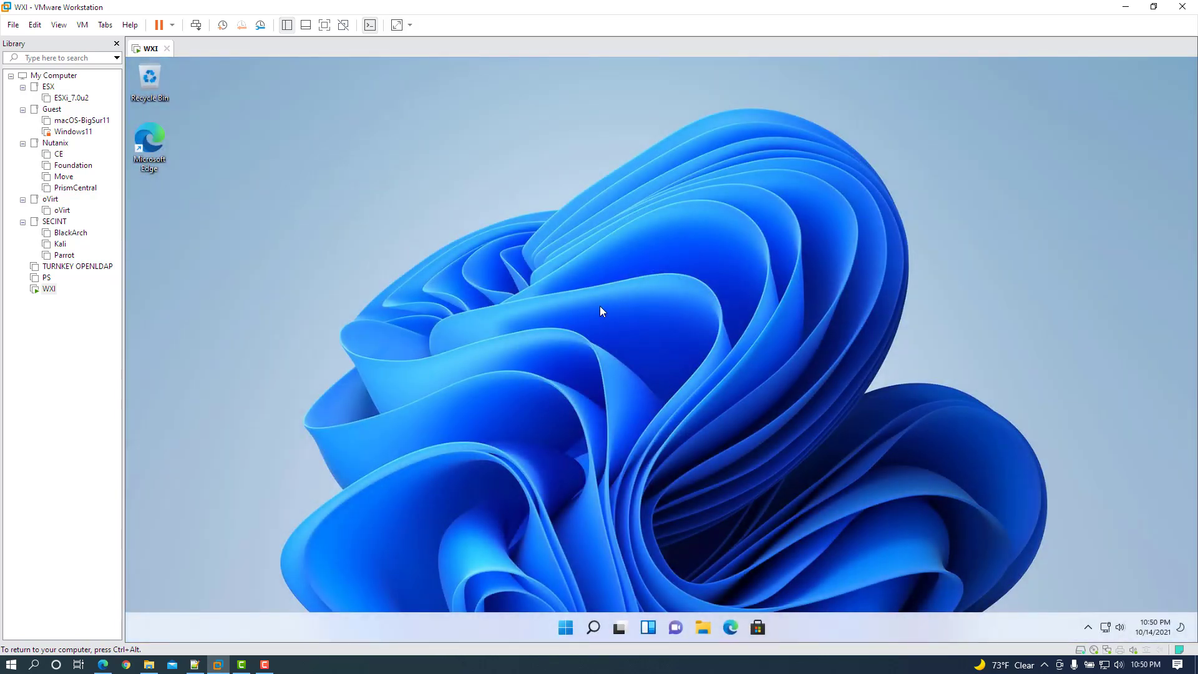
Apply the dark Windows theme through Display settings > Personalization.
right_click(601, 311)
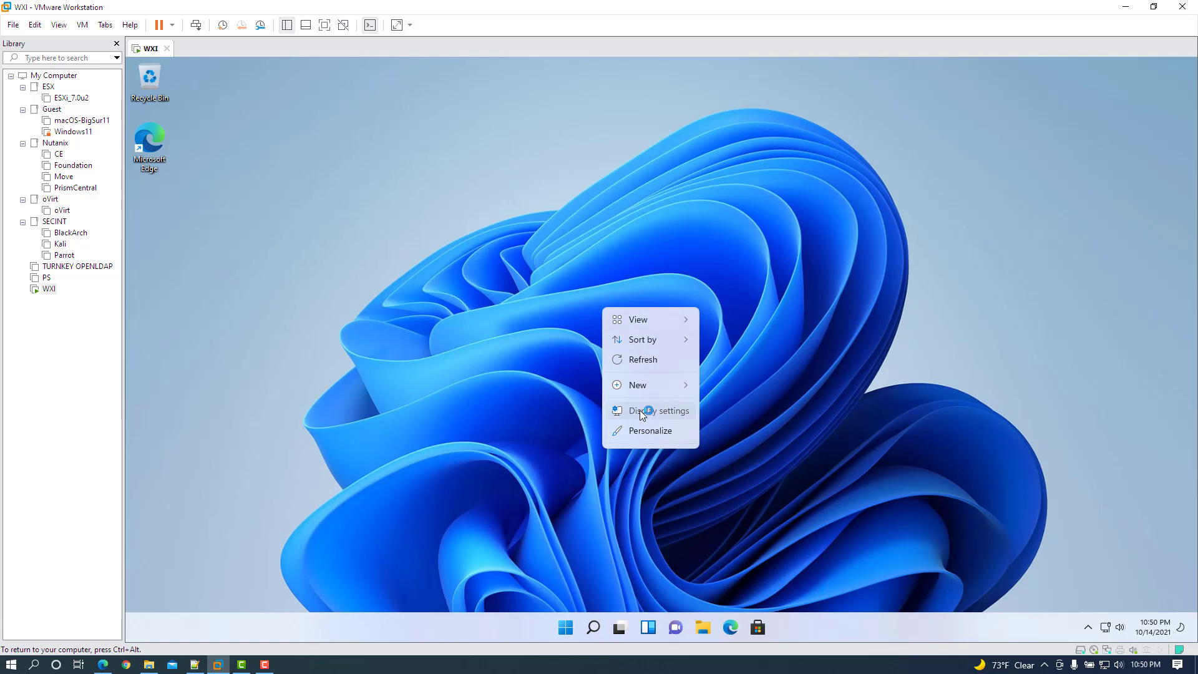
left_click(639, 410)
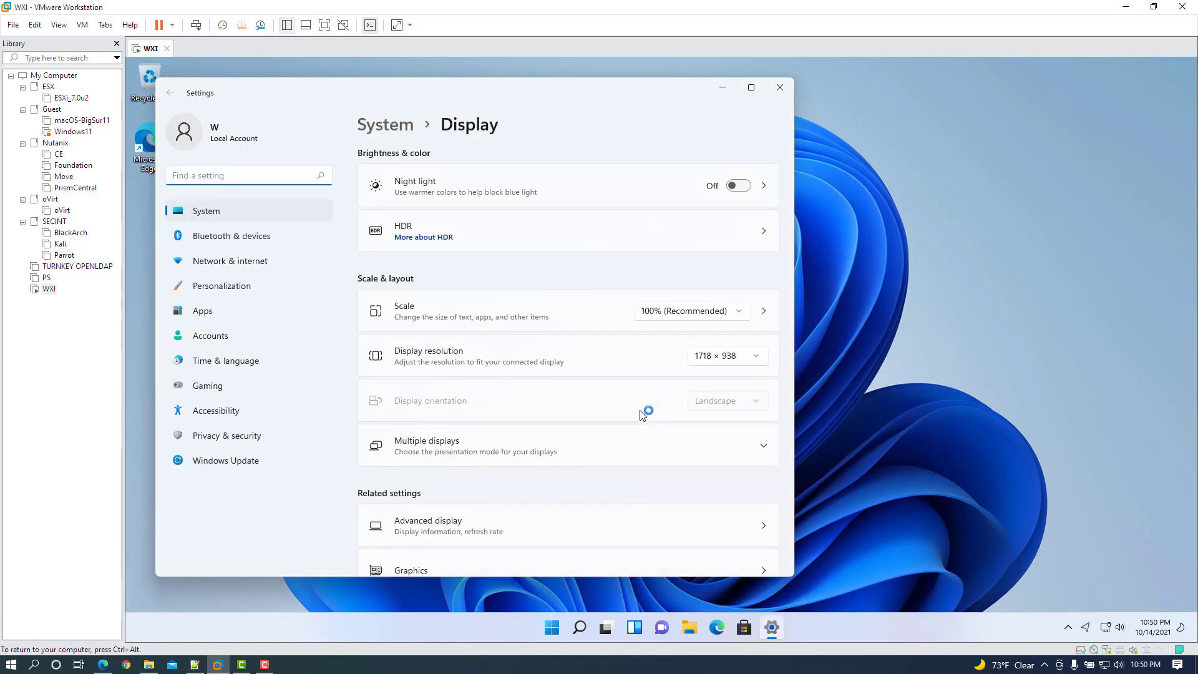
left_click(256, 284)
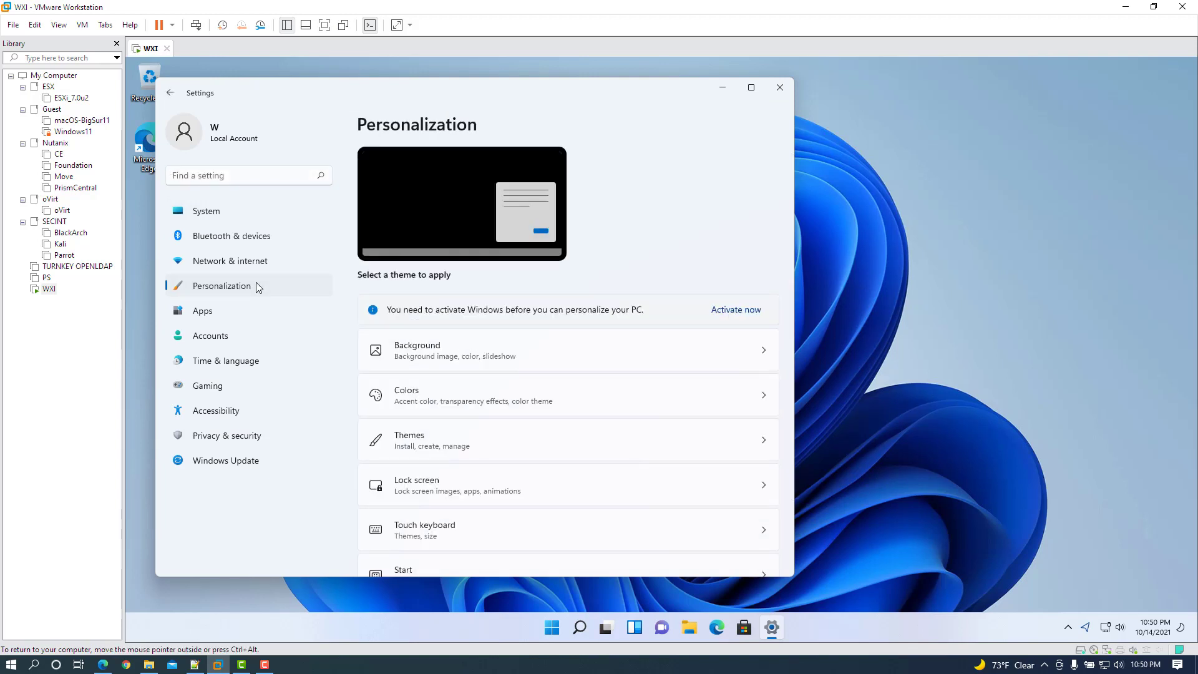
left_click(470, 323)
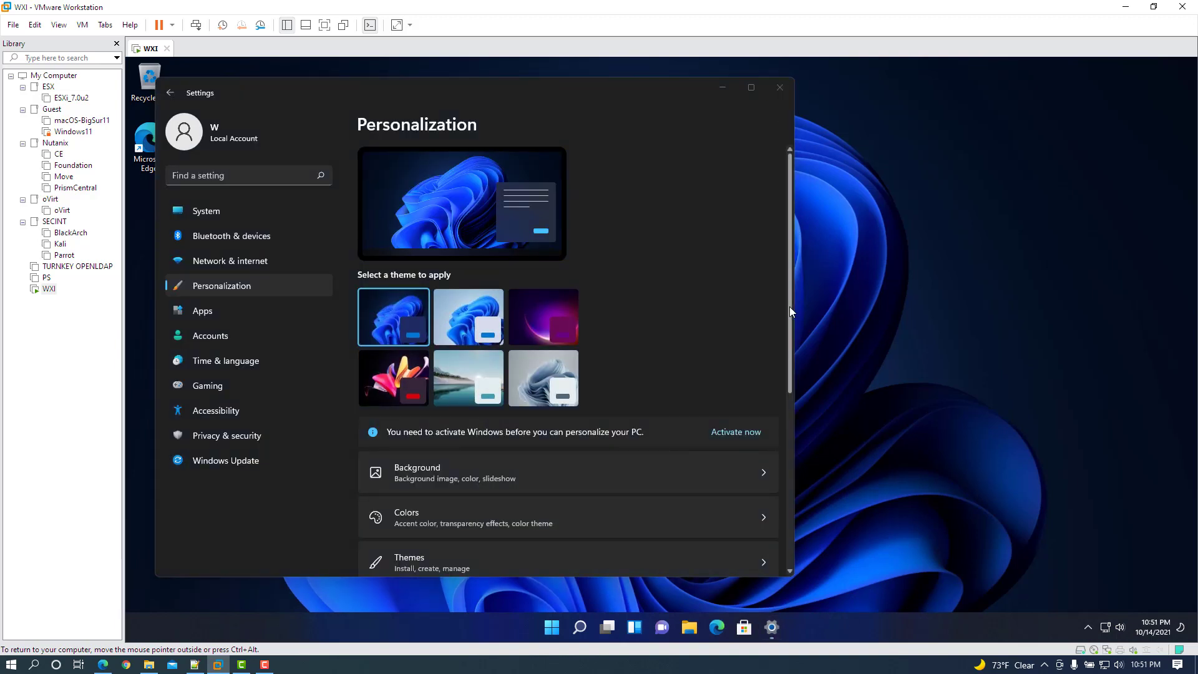
Set taskbar alignment to Left under Taskbar behaviors and close Settings.
scroll(789, 306, "down", 5)
left_click(671, 432)
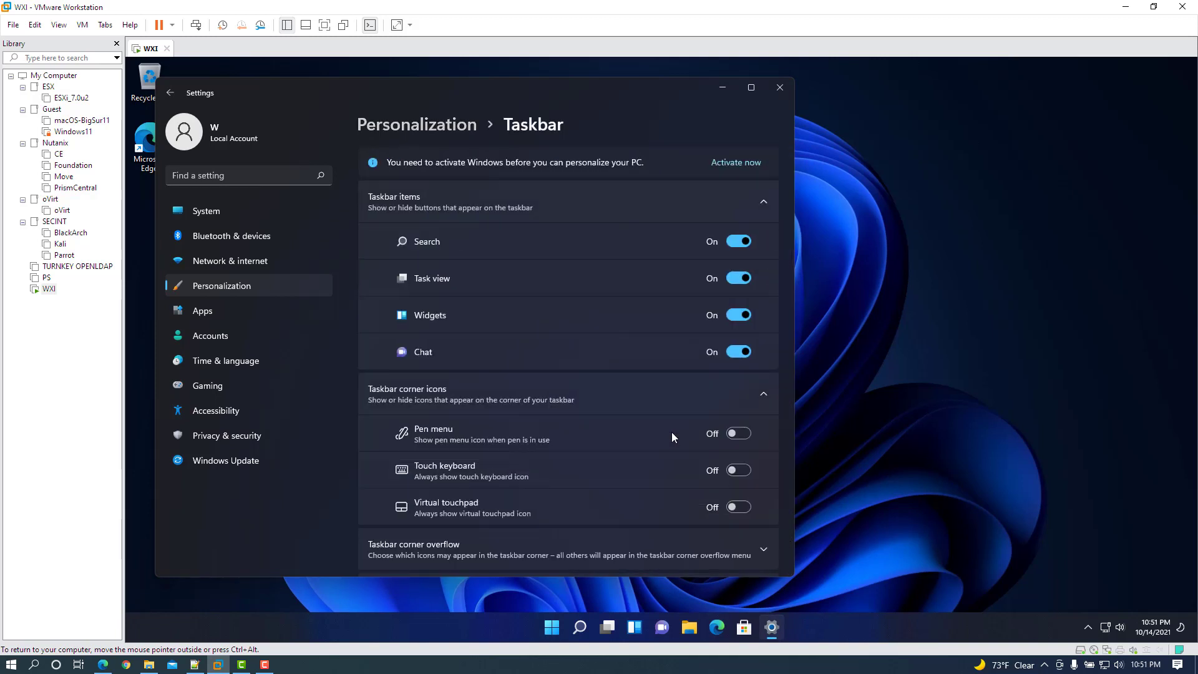
scroll(786, 382, "down", 1)
scroll(785, 399, "down", 3)
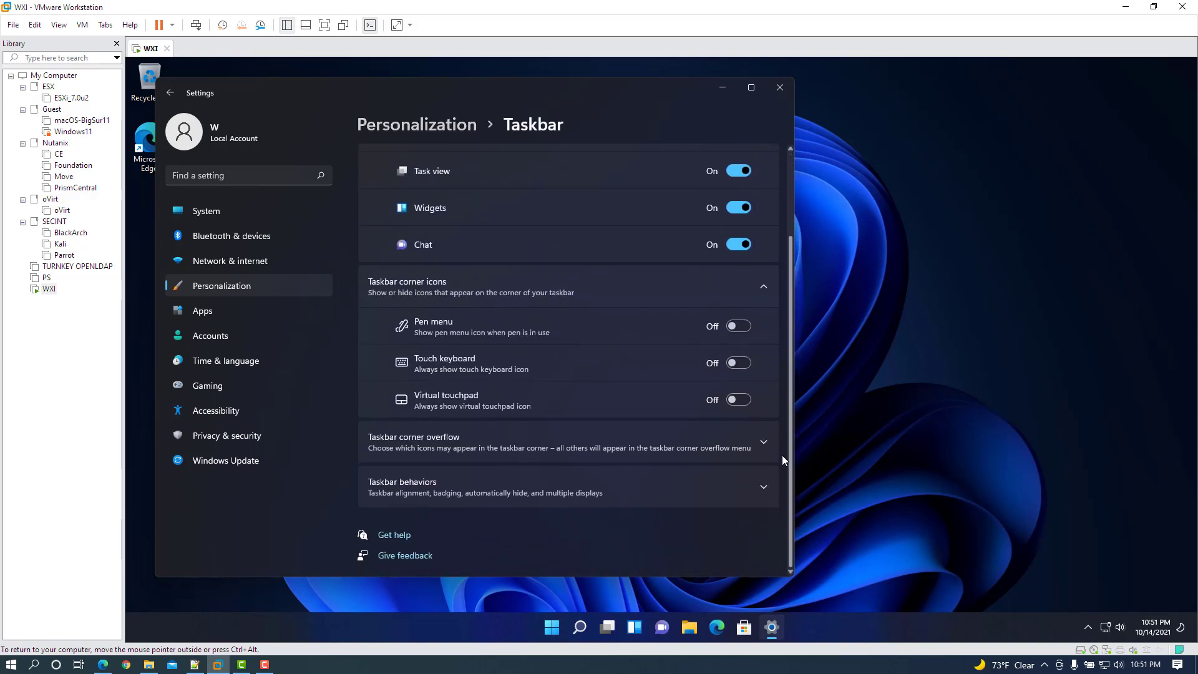
left_click(732, 487)
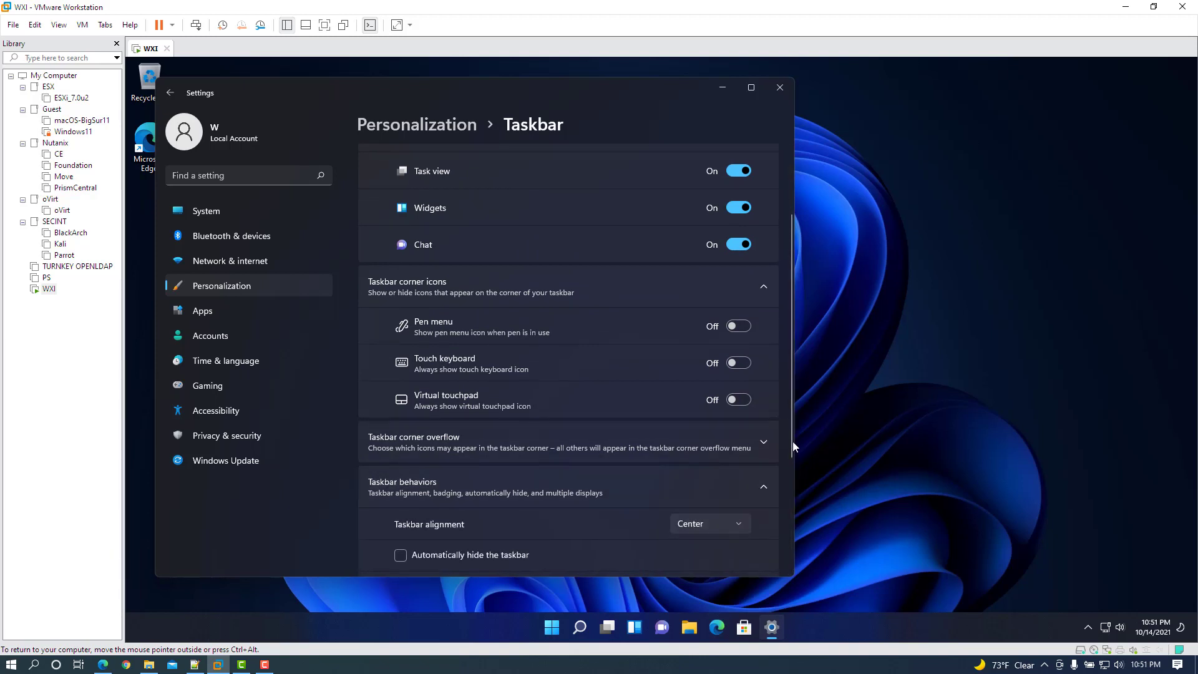
left_click_drag(792, 440, 786, 530)
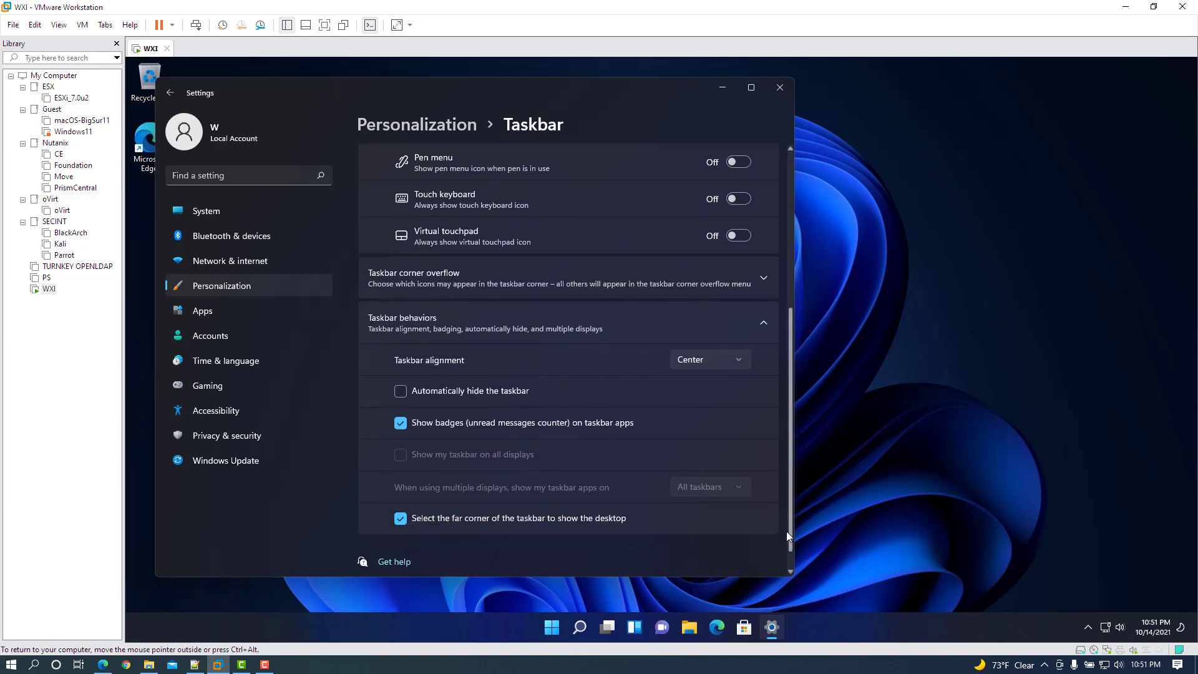
left_click(690, 357)
left_click(698, 335)
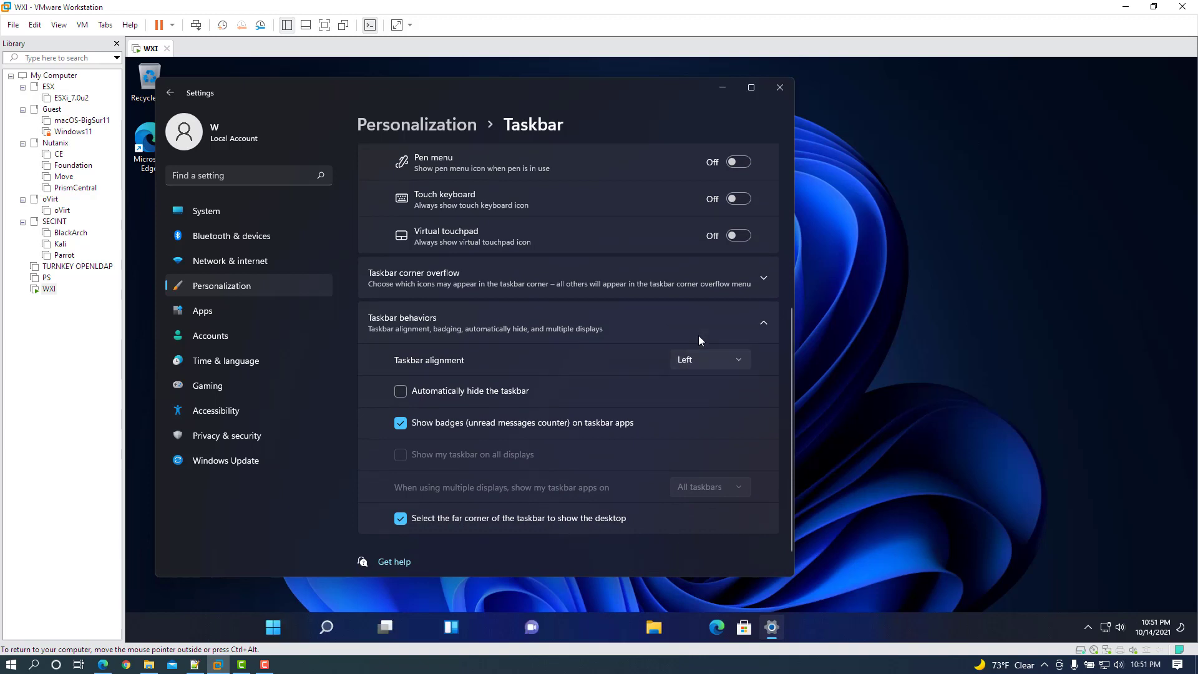
left_click(780, 88)
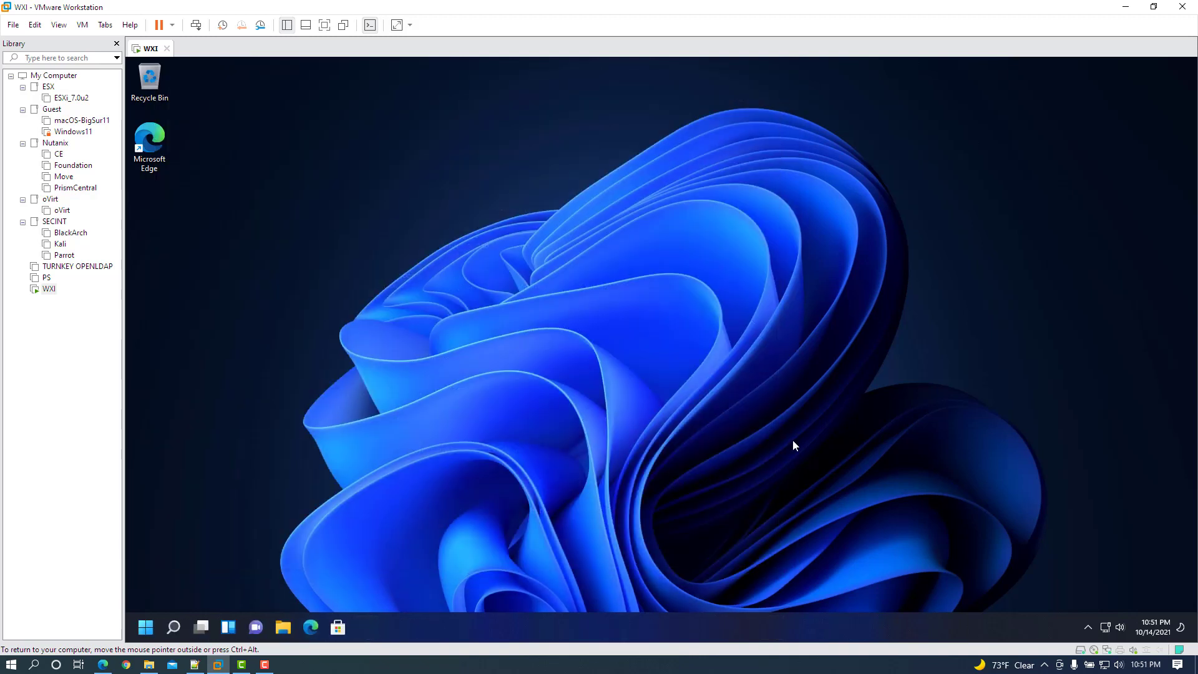
Search 'updates' from Start to open Windows Update and download the three pending updates.
left_click(147, 627)
type("updates")
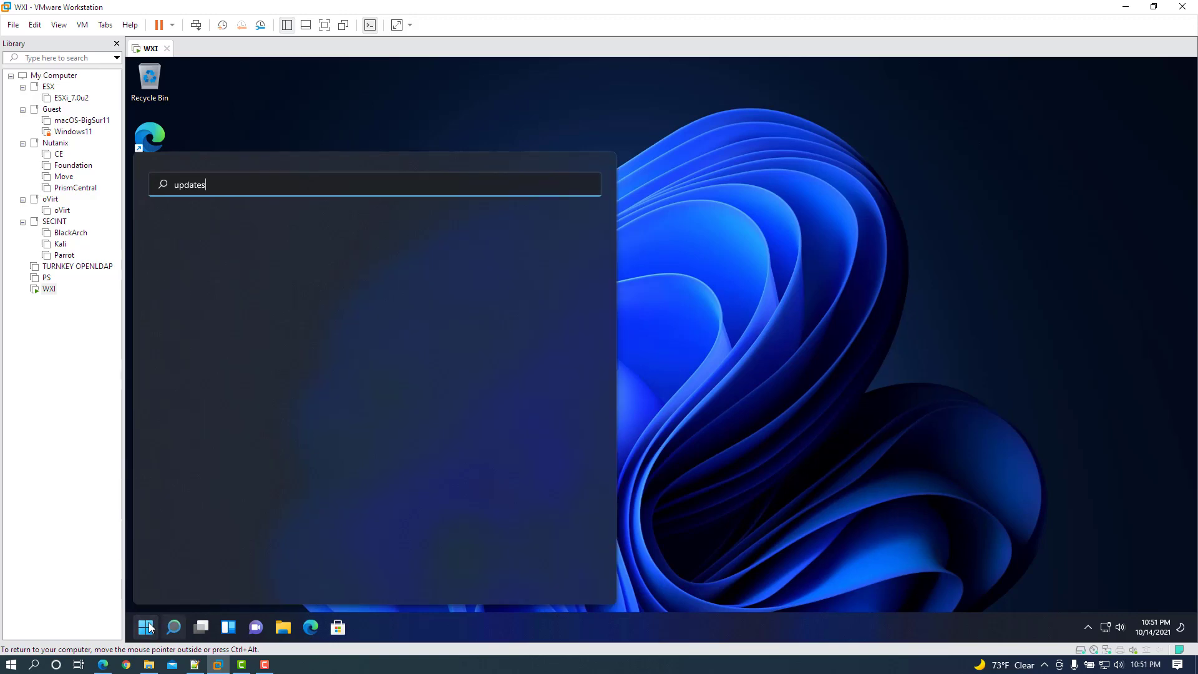
key("Return")
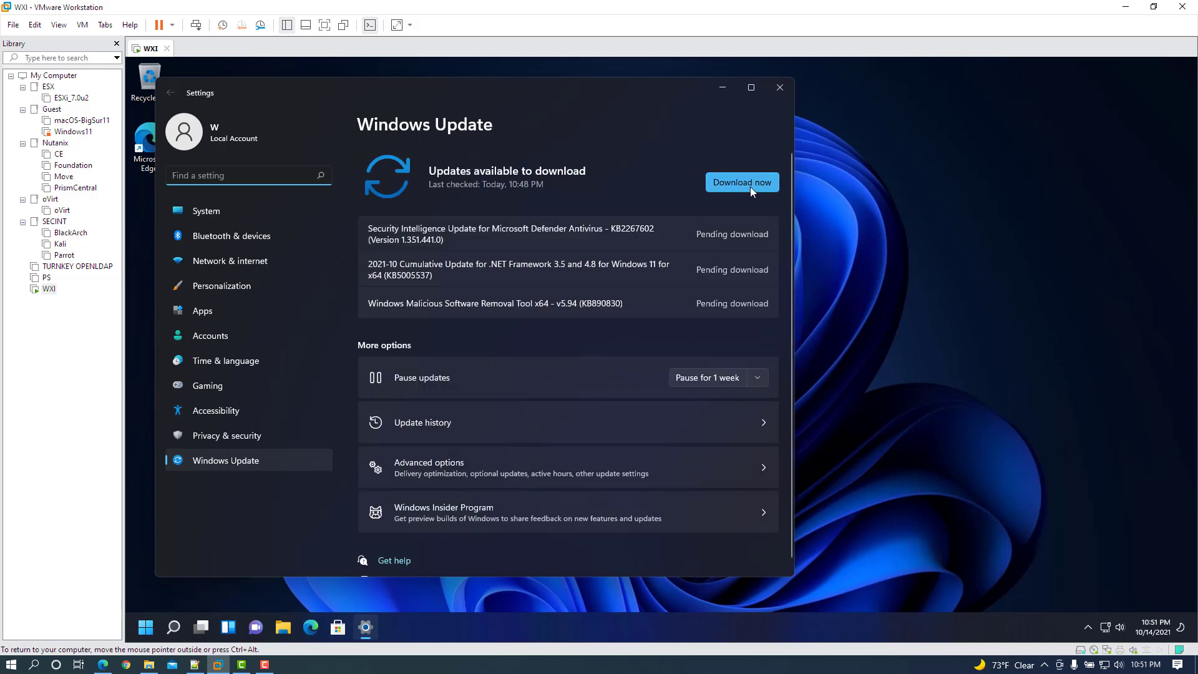
left_click(750, 186)
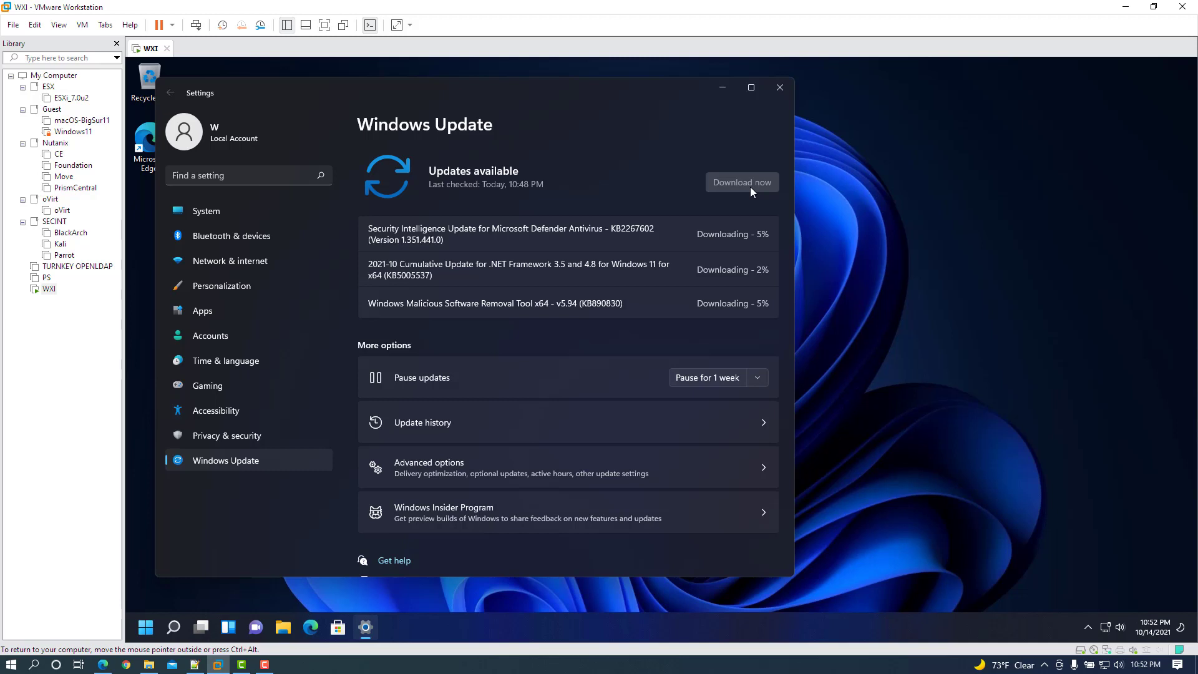
Unlock the Windows11 VM with its encryption password and power it on.
left_click(75, 133)
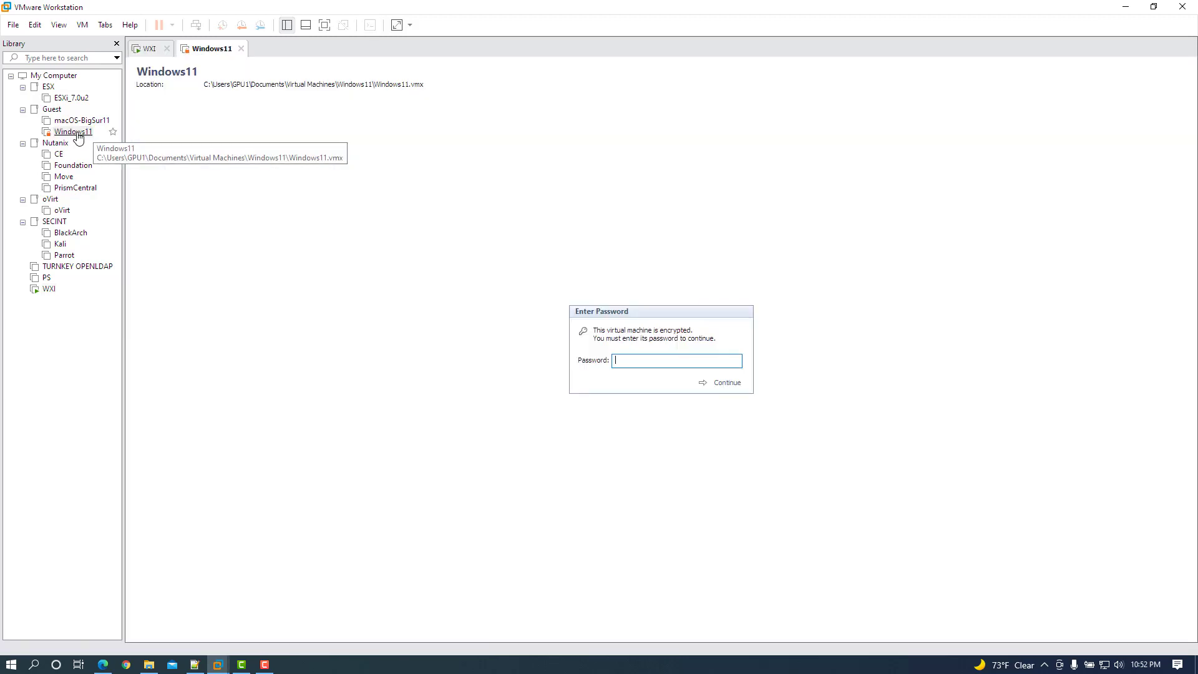
type("**********")
key("Return")
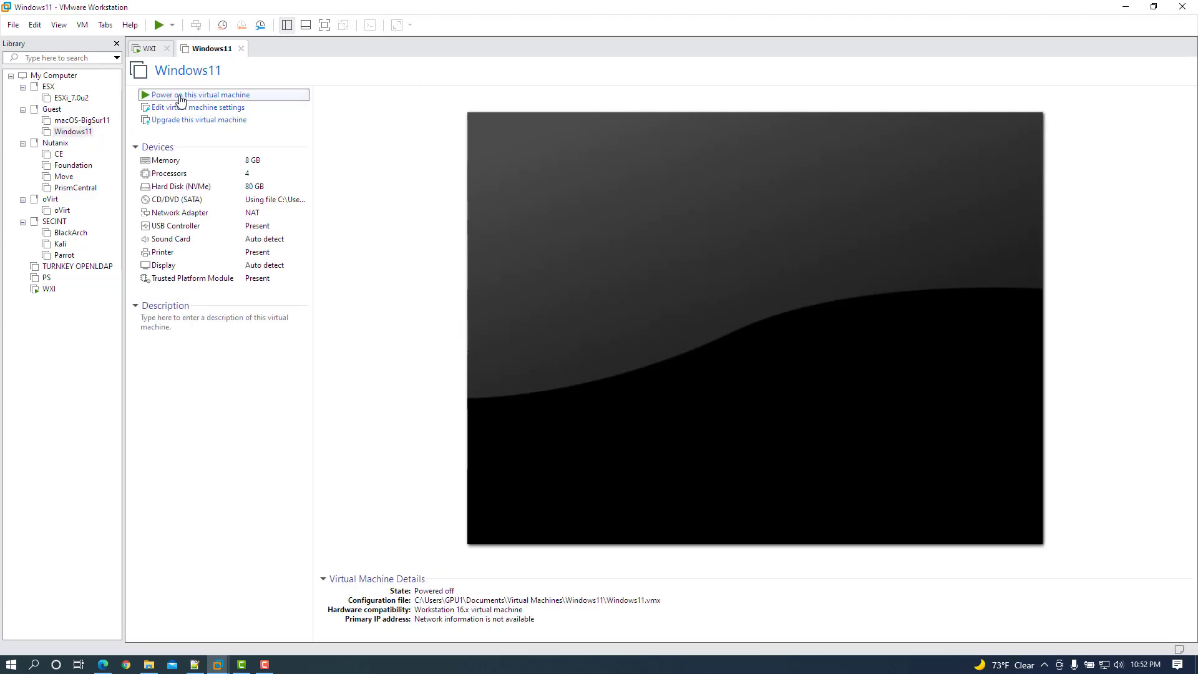
left_click(181, 100)
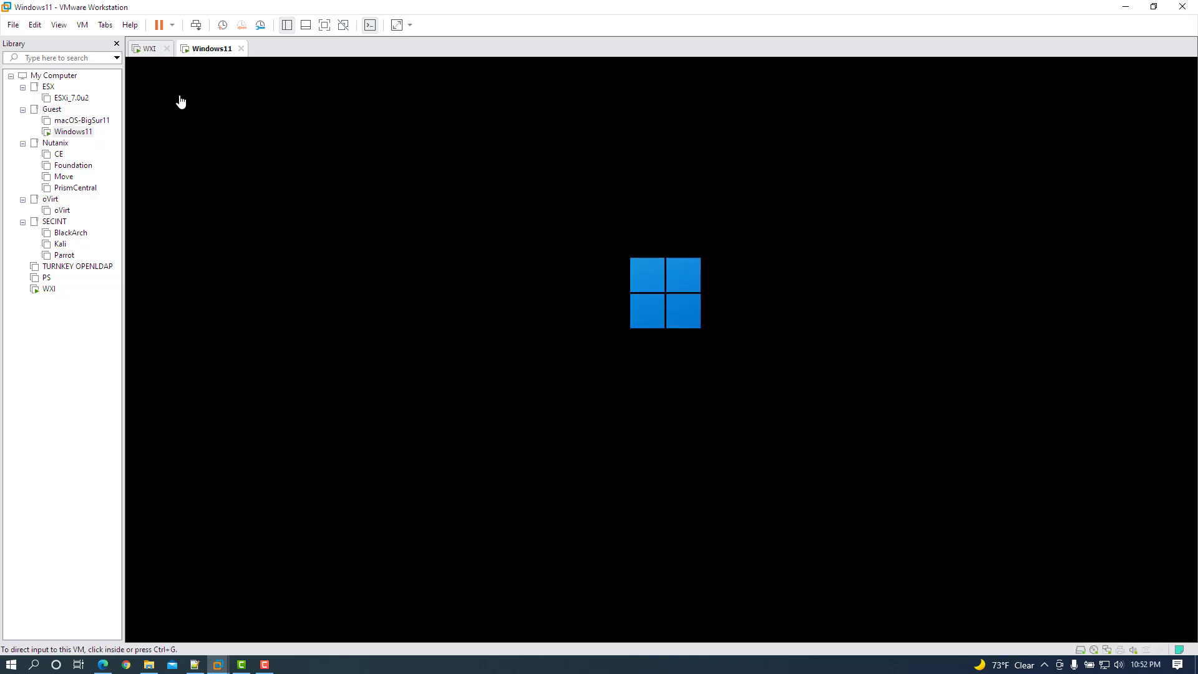
Check on WXI's updates, then sign in to the Windows11 guest with its password.
left_click(49, 289)
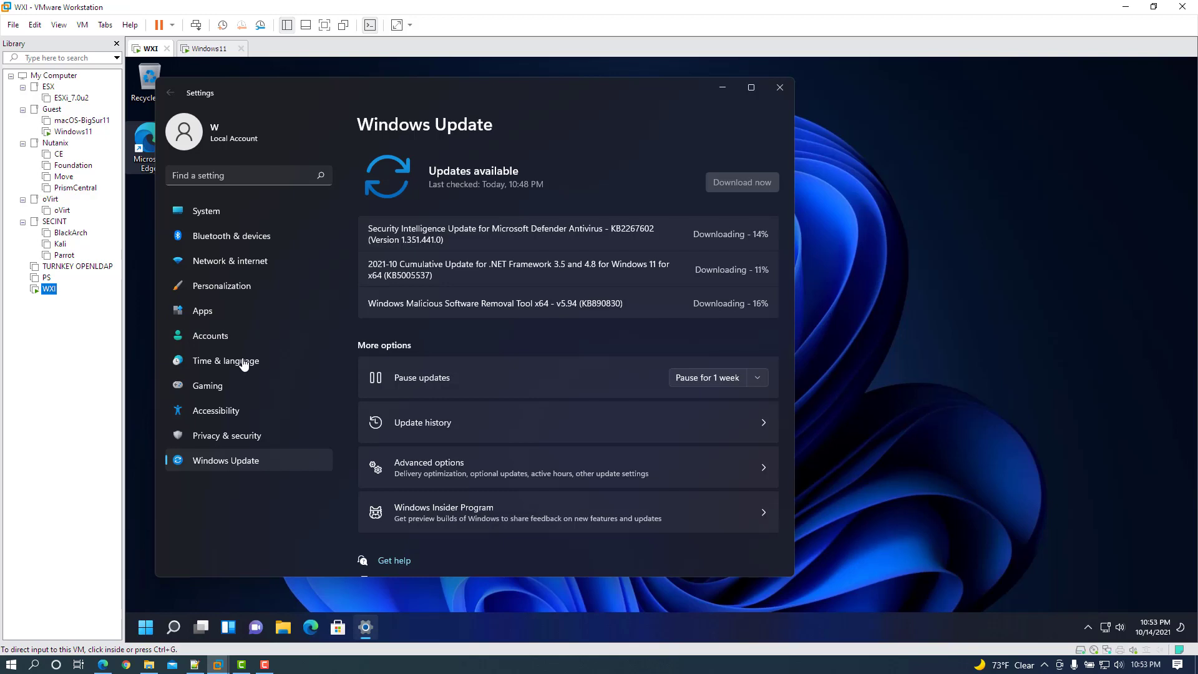
left_click(73, 131)
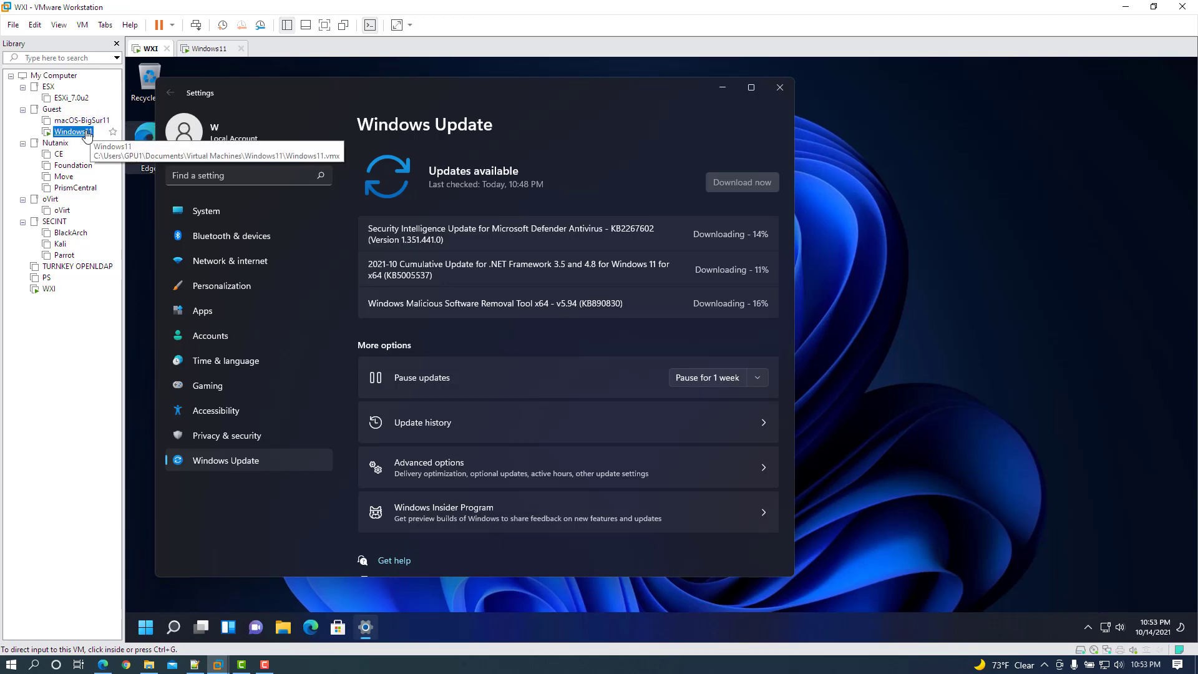
left_click(634, 331)
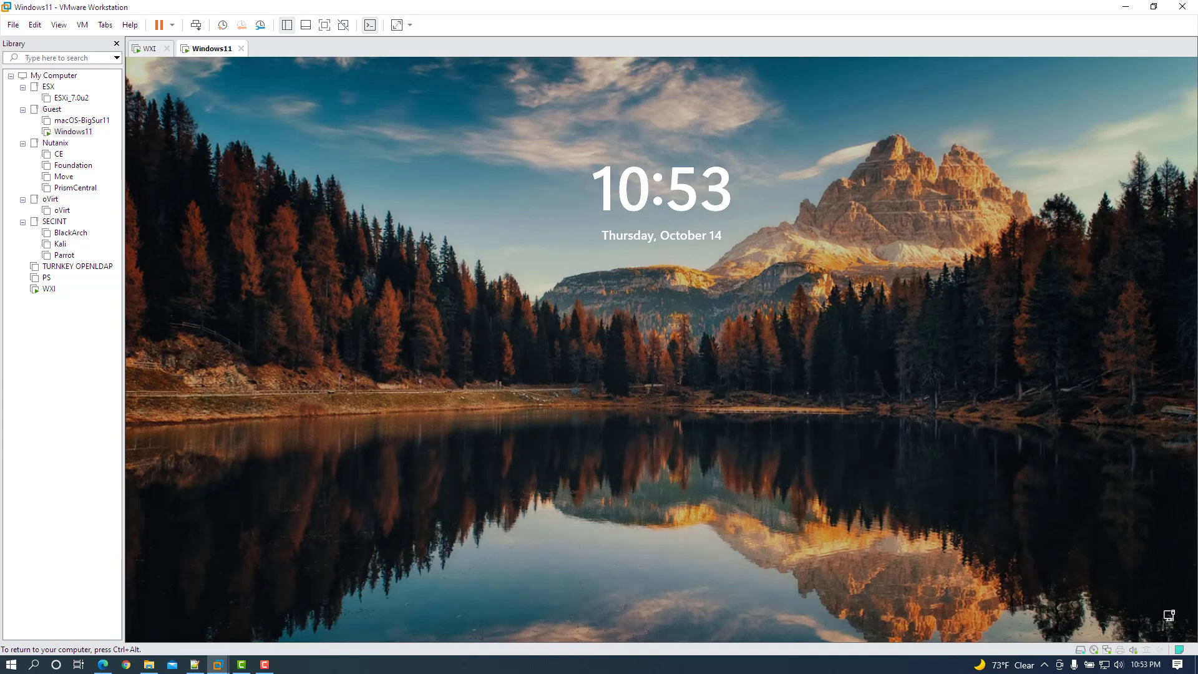
key("Return")
type("p")
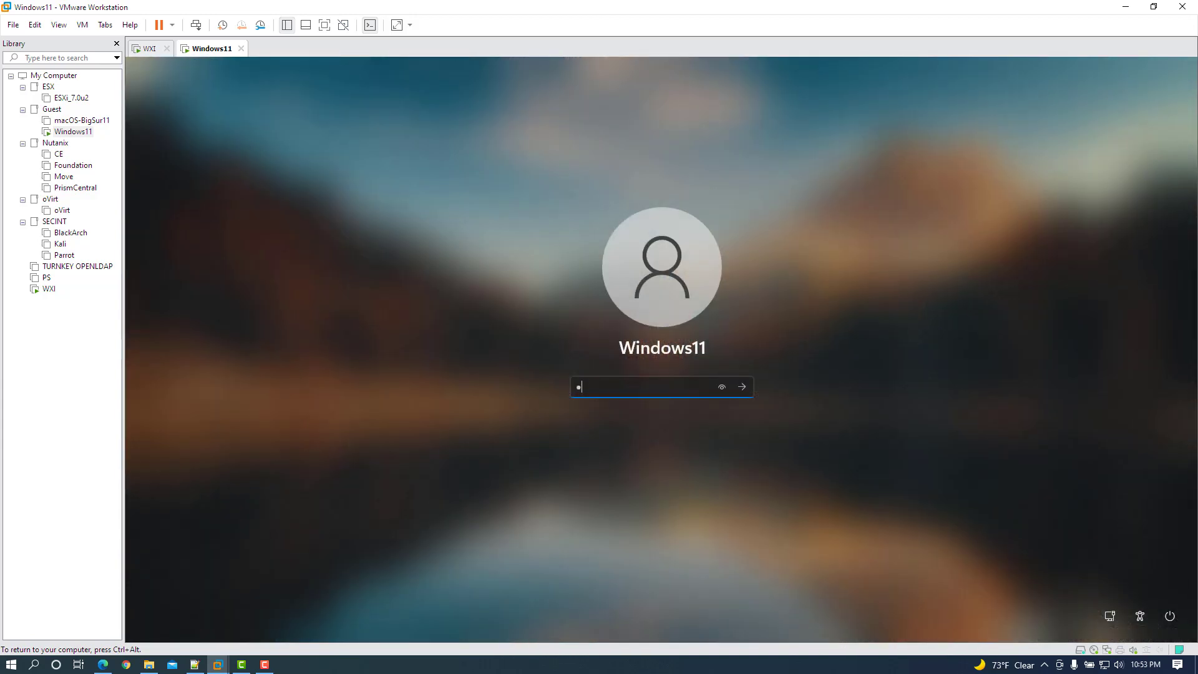
type("assword12")
key("Return")
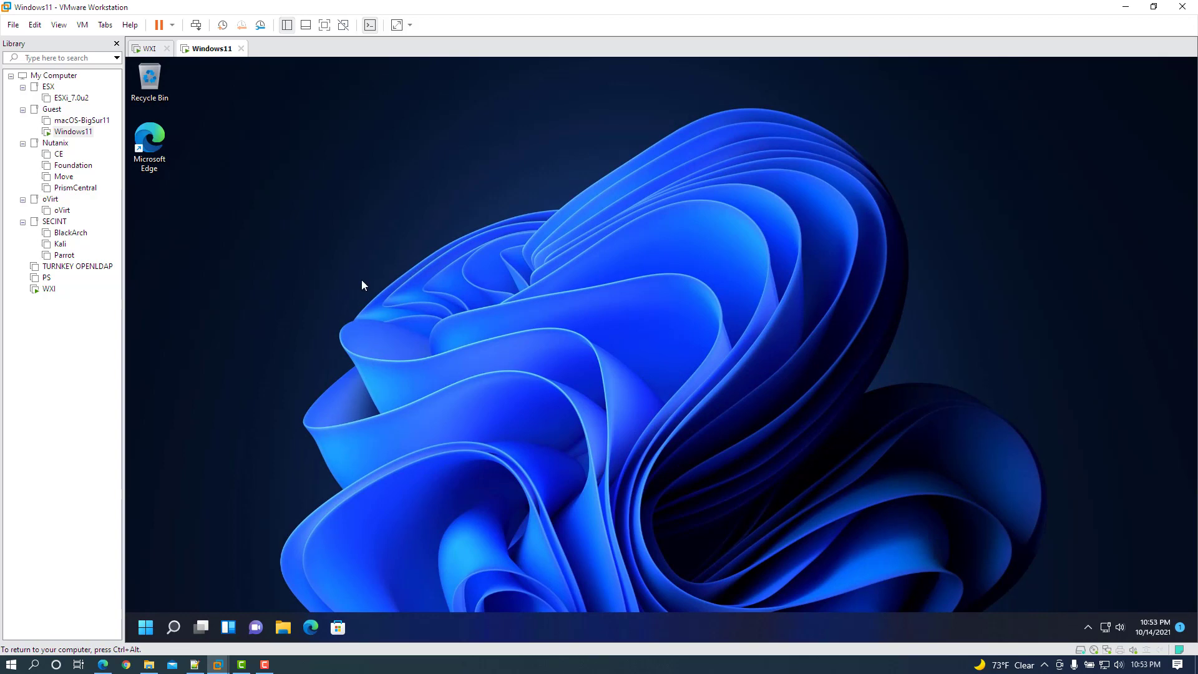
Switch to WXI, run Check for updates until it reports up to date, and close Settings.
left_click(49, 289)
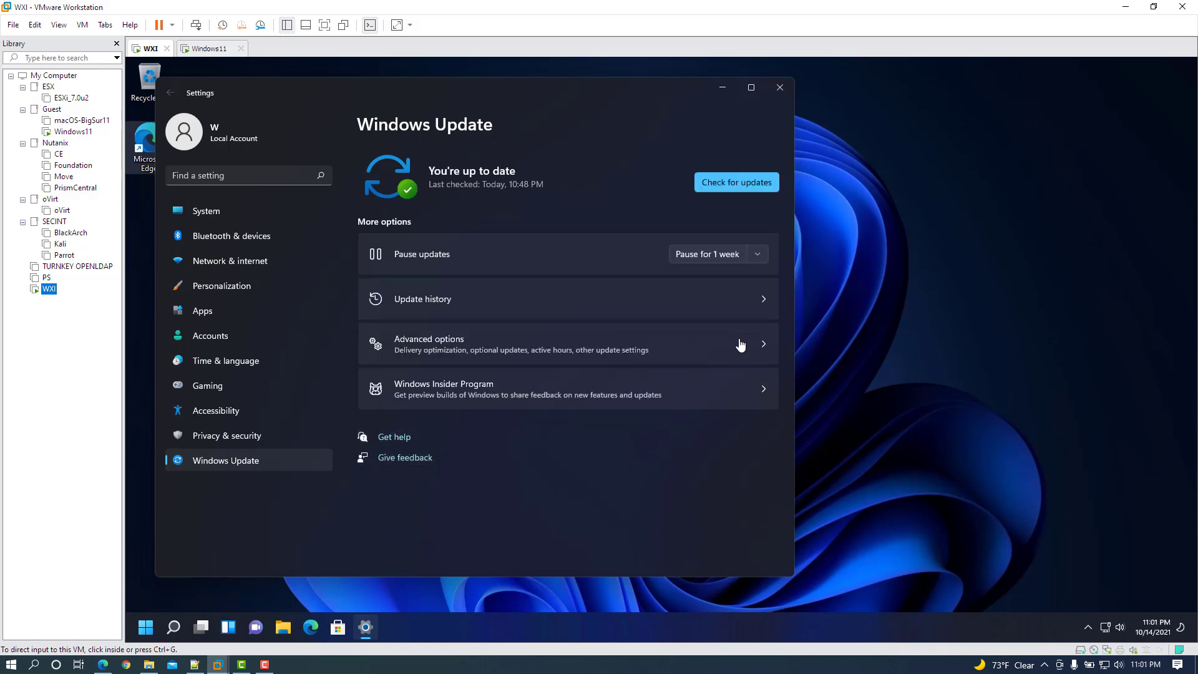
left_click(740, 181)
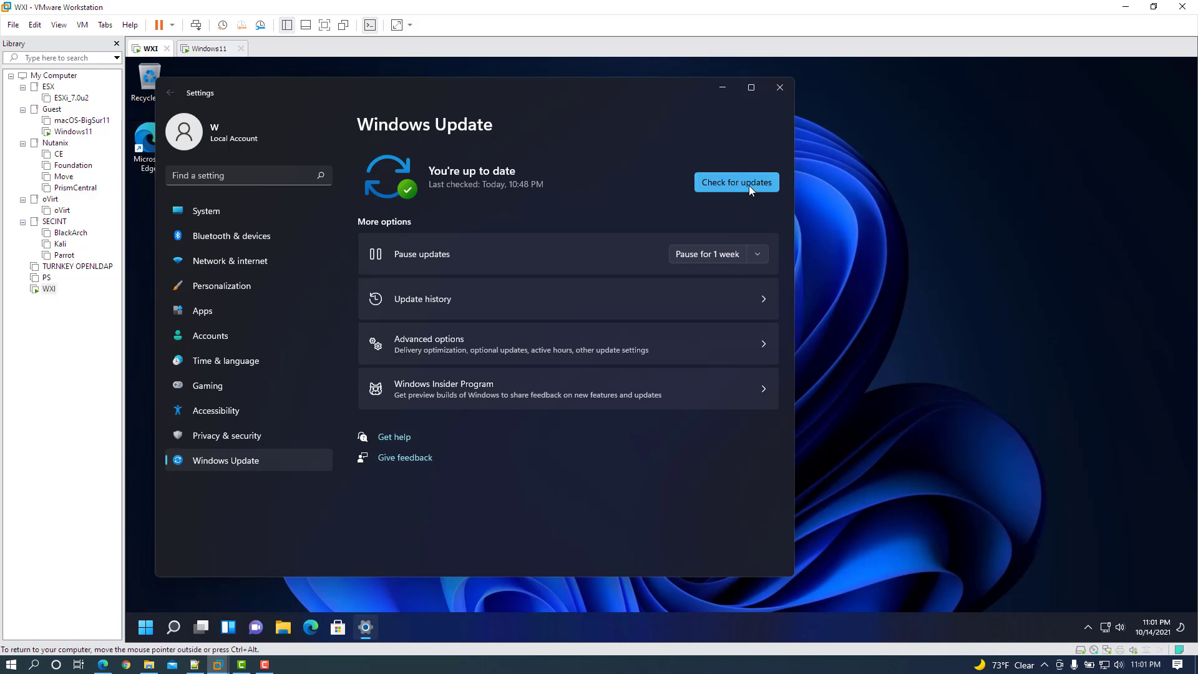
left_click(749, 183)
left_click(748, 182)
left_click(784, 89)
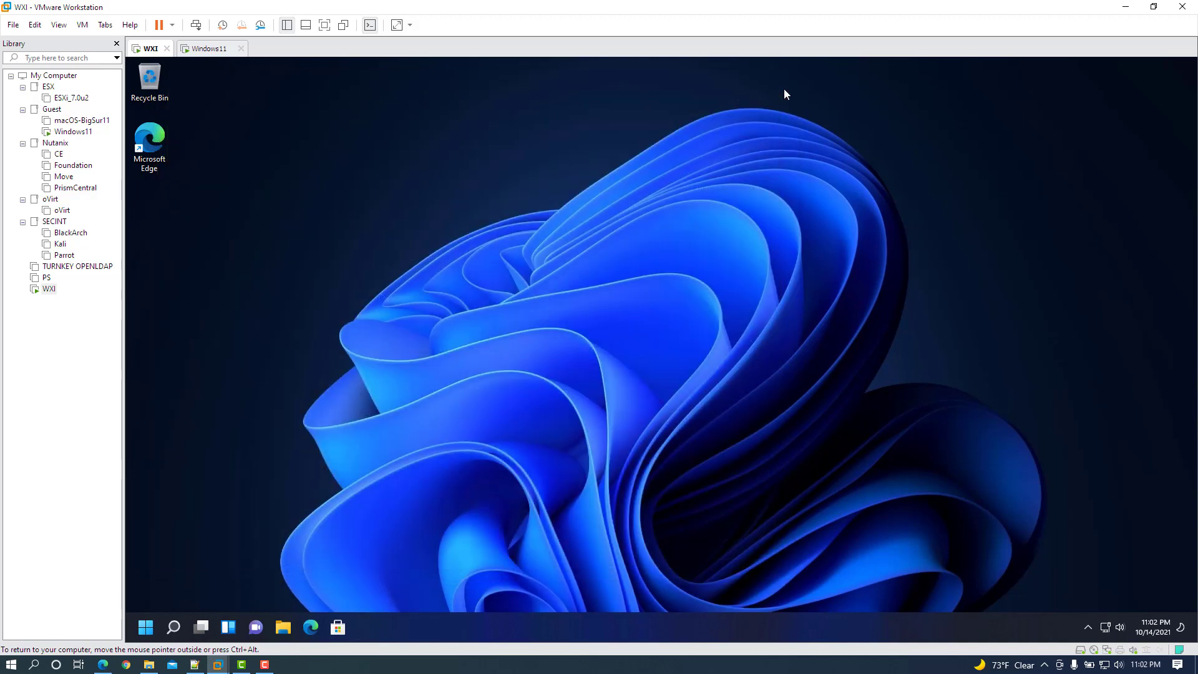